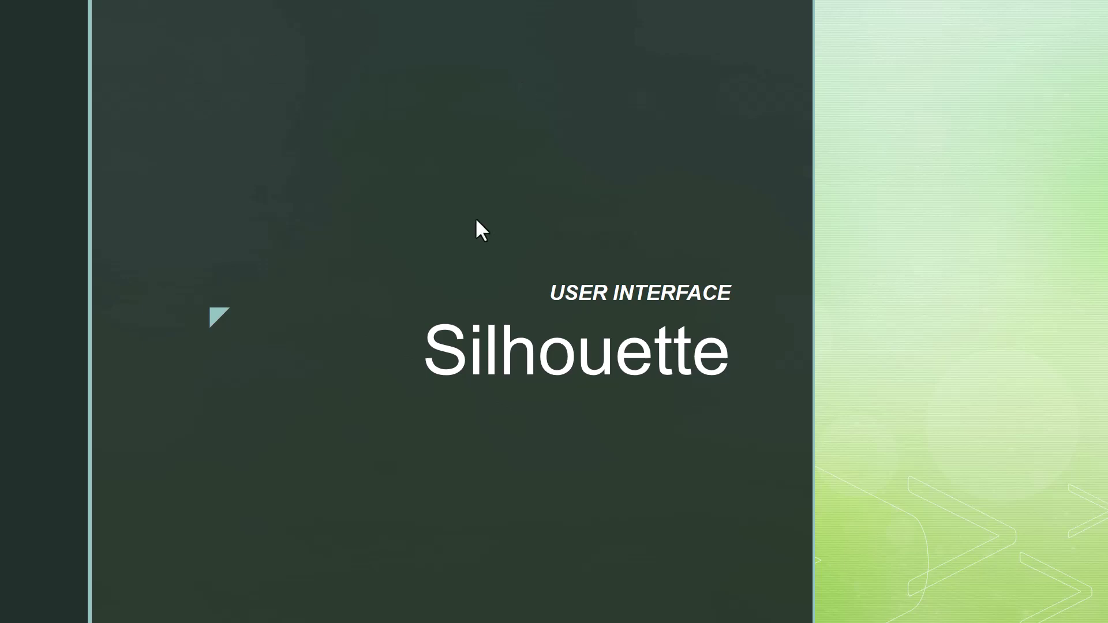
Advance the slideshow from the title slide through project creation and formats to Creating Sessions
{"action": "left_click", "coordinate": [716, 228]}
{"action": "left_click", "coordinate": [714, 228]}
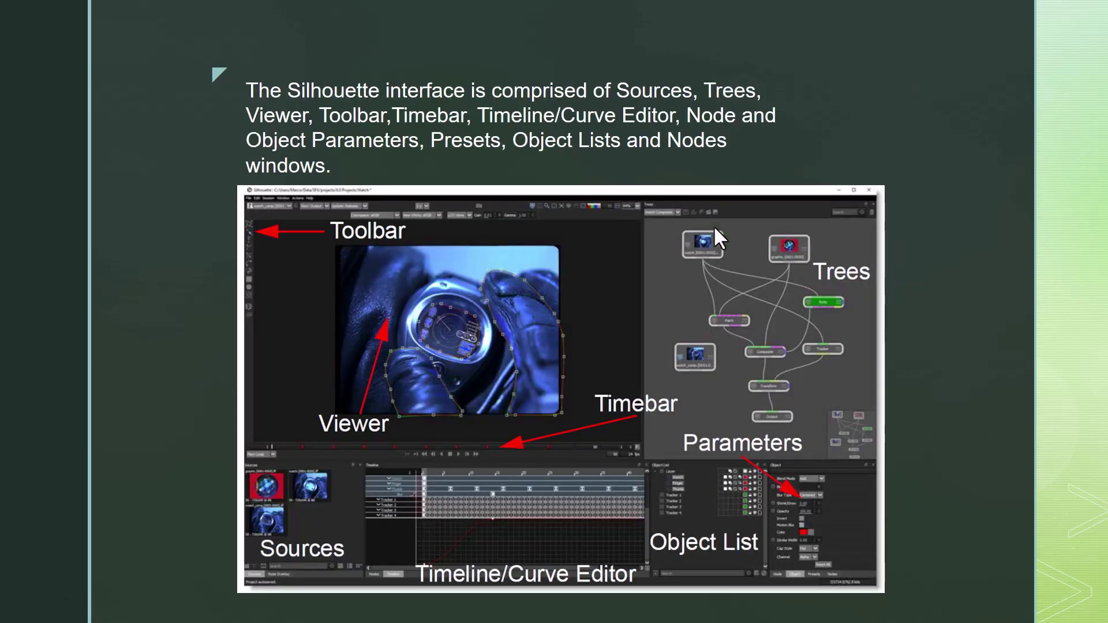
{"action": "left_click", "coordinate": [715, 228]}
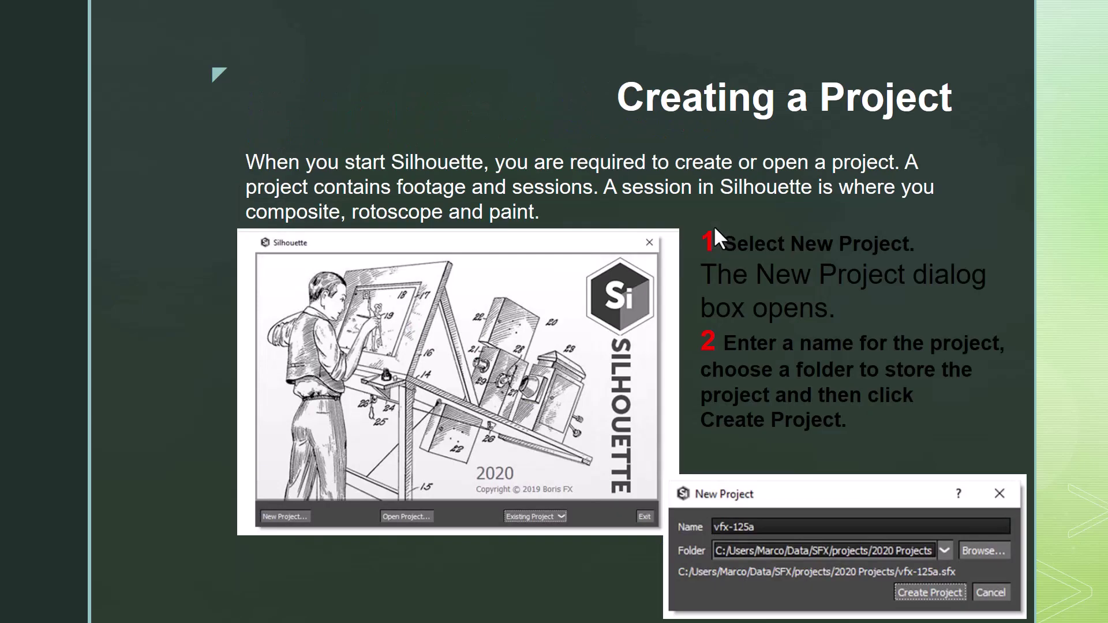
{"action": "left_click", "coordinate": [715, 228]}
{"action": "left_click", "coordinate": [714, 229]}
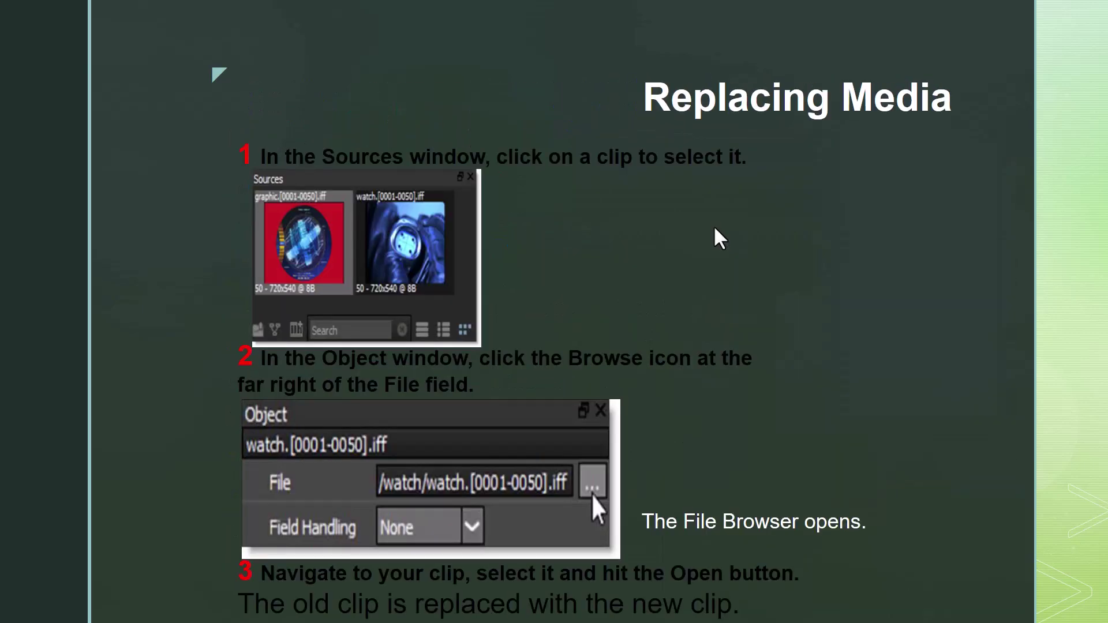
{"action": "left_click", "coordinate": [714, 229]}
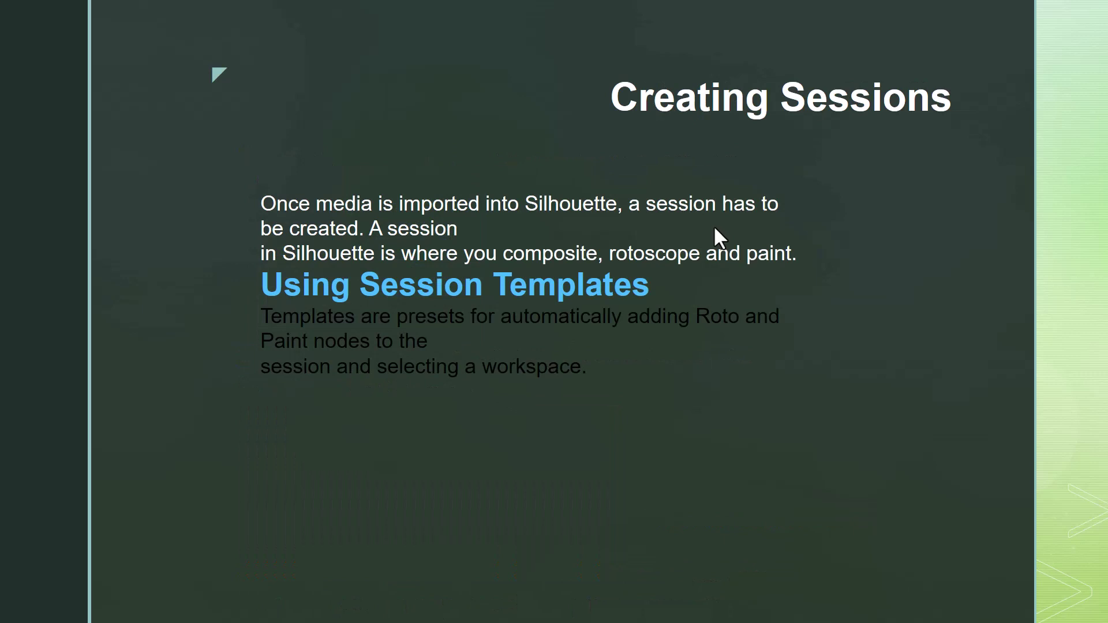
Continue through the New Session, Roto template and node diagram slides to the Toolbar slide
{"action": "left_click", "coordinate": [715, 229]}
{"action": "left_click", "coordinate": [714, 228]}
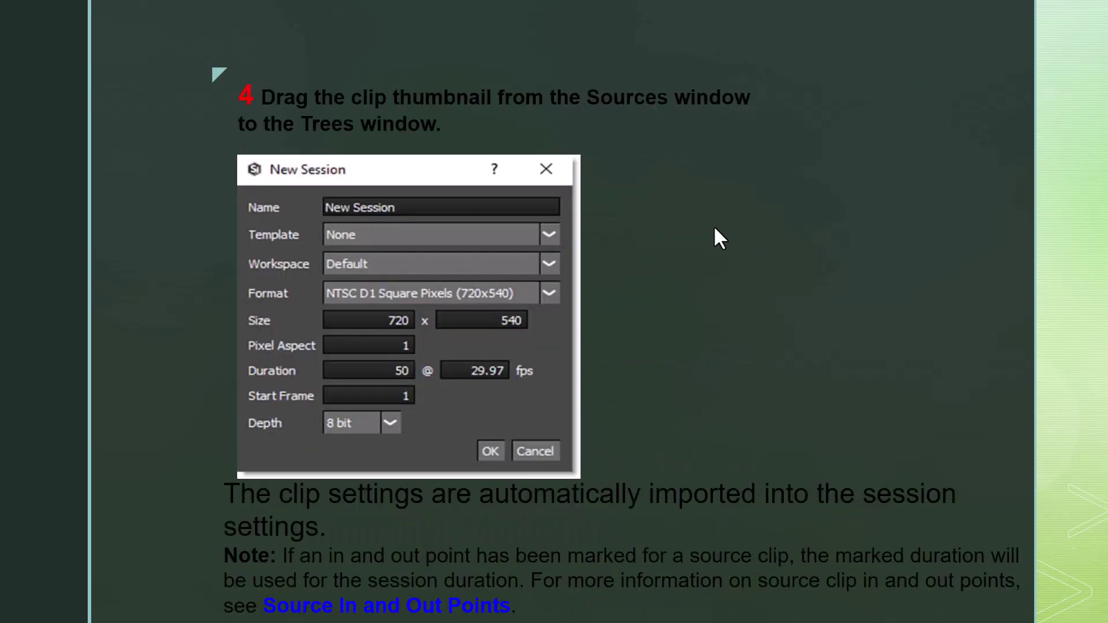
{"action": "left_click", "coordinate": [715, 229]}
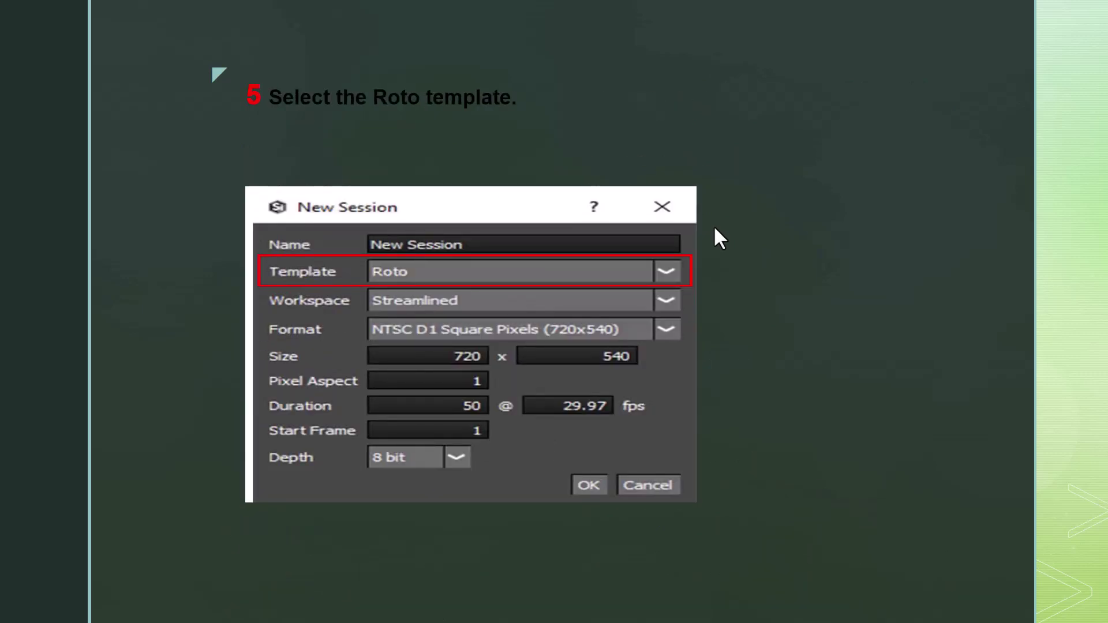
{"action": "left_click", "coordinate": [714, 229]}
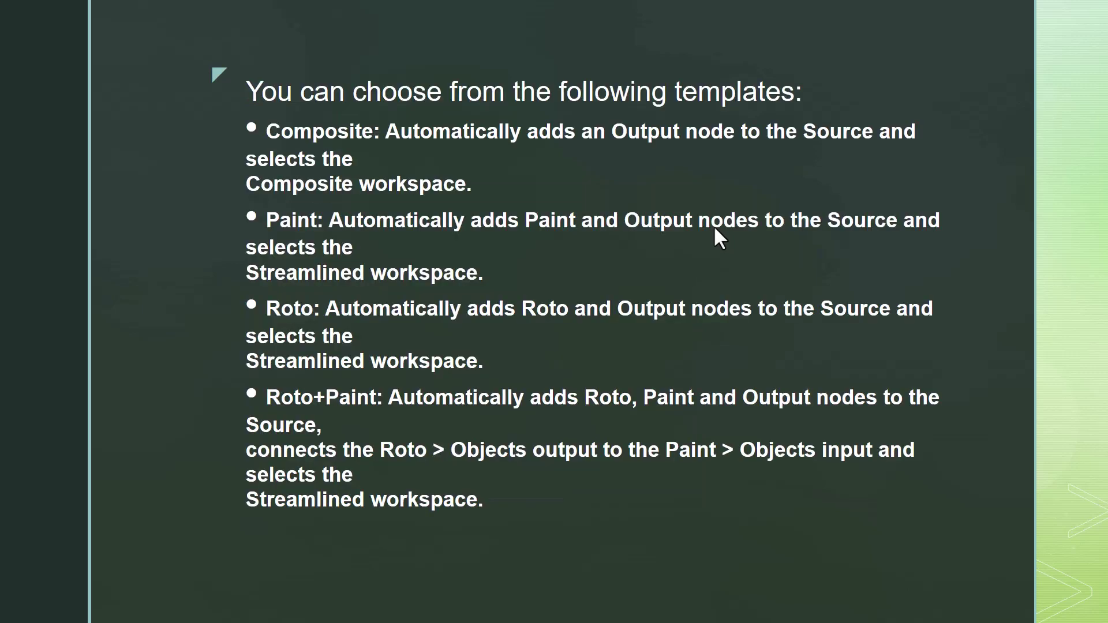
{"action": "left_click", "coordinate": [715, 229]}
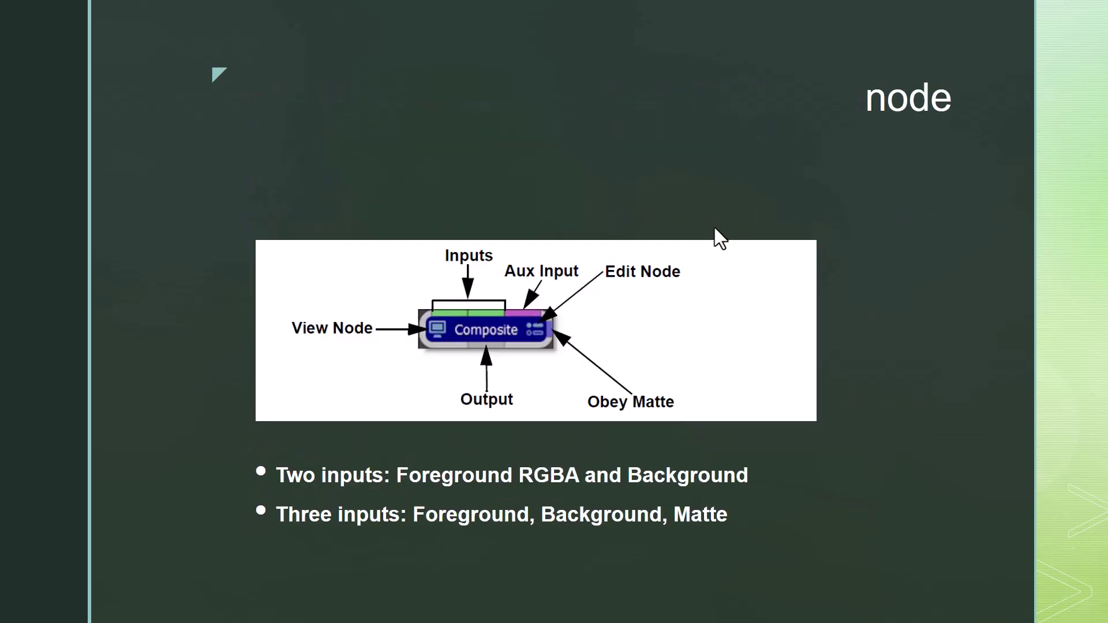
{"action": "left_click", "coordinate": [719, 238]}
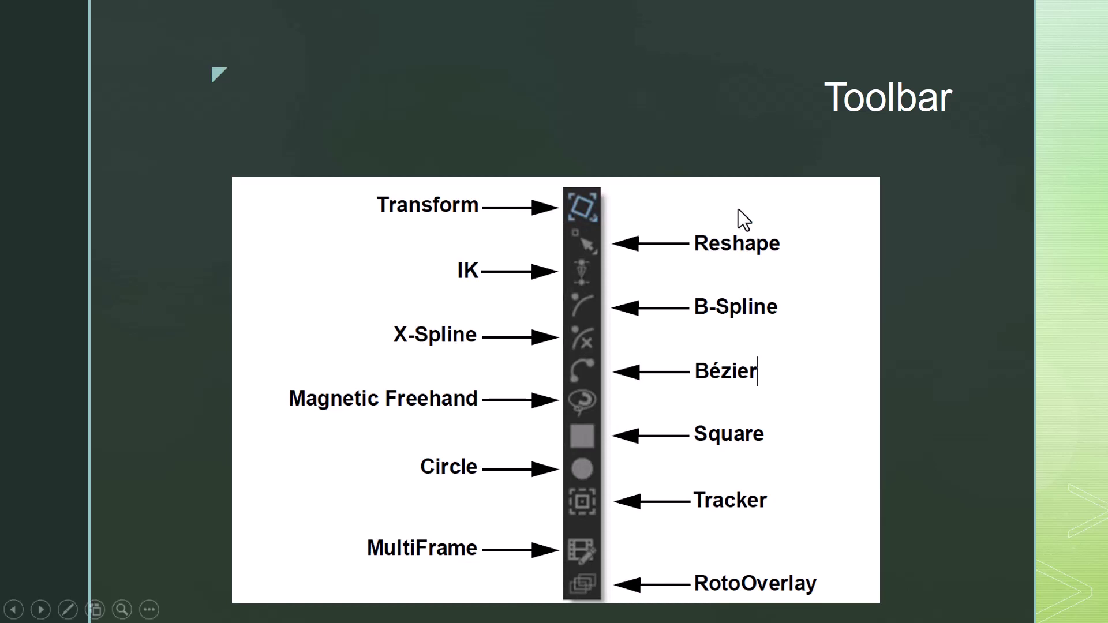
{"action": "key", "text": "alt+Tab"}
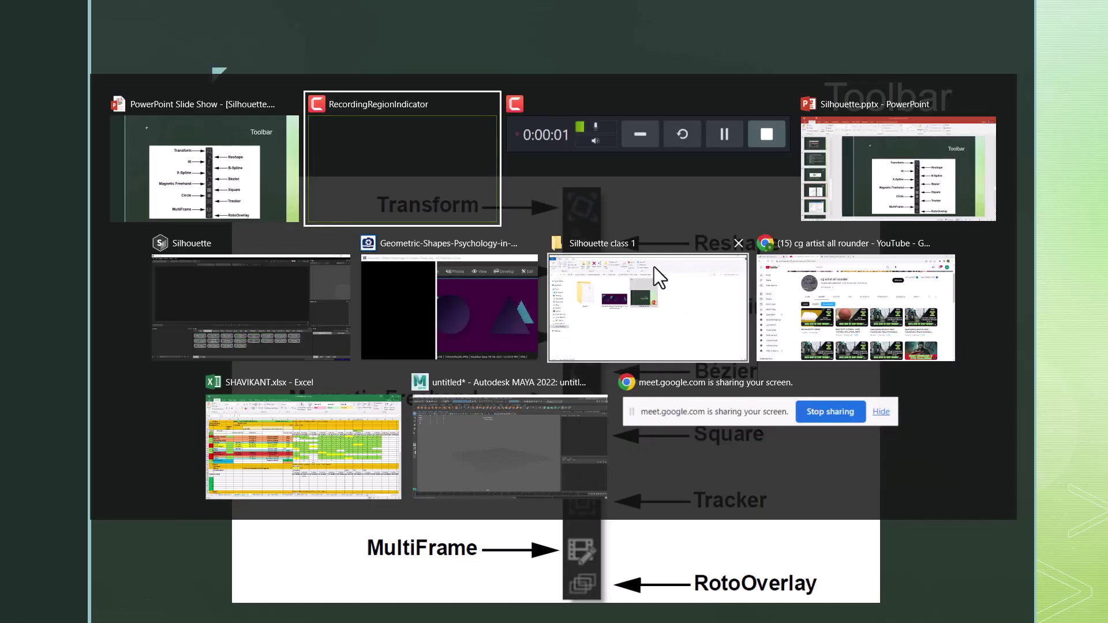
Switch to Silhouette and create a new project called 'BASIC TOOL'
{"action": "left_click", "coordinate": [274, 321]}
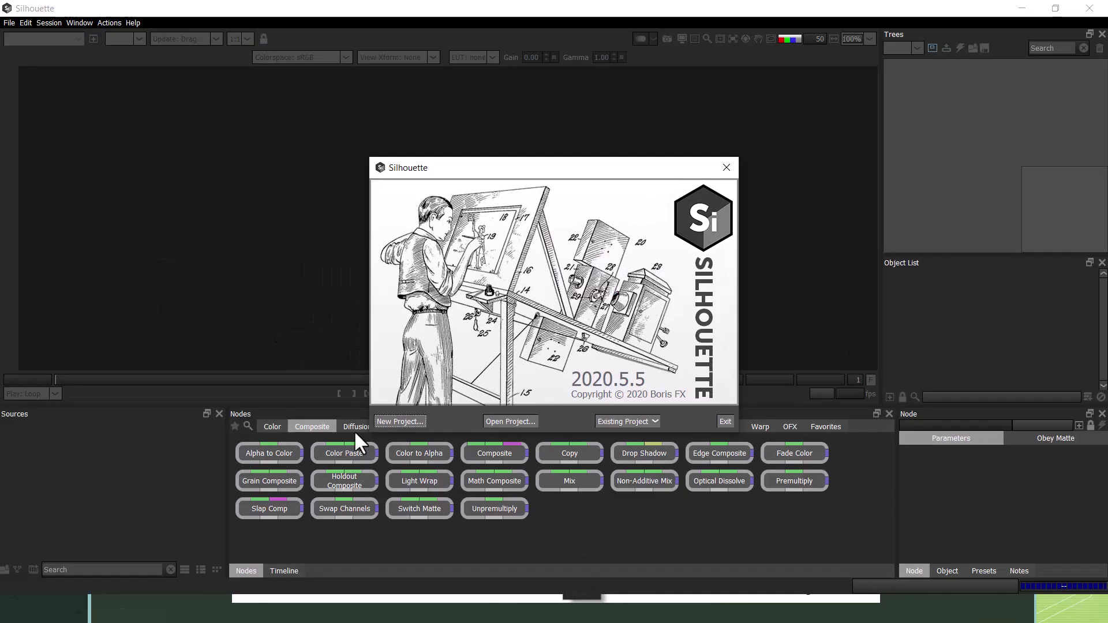
{"action": "left_click", "coordinate": [397, 422]}
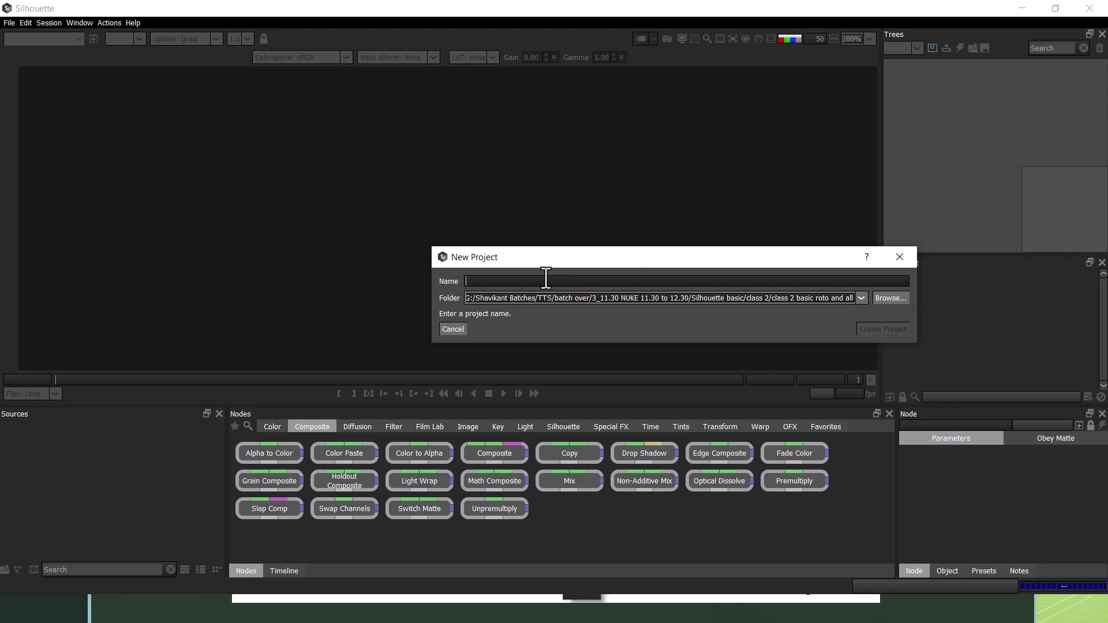
{"action": "type", "text": "B"}
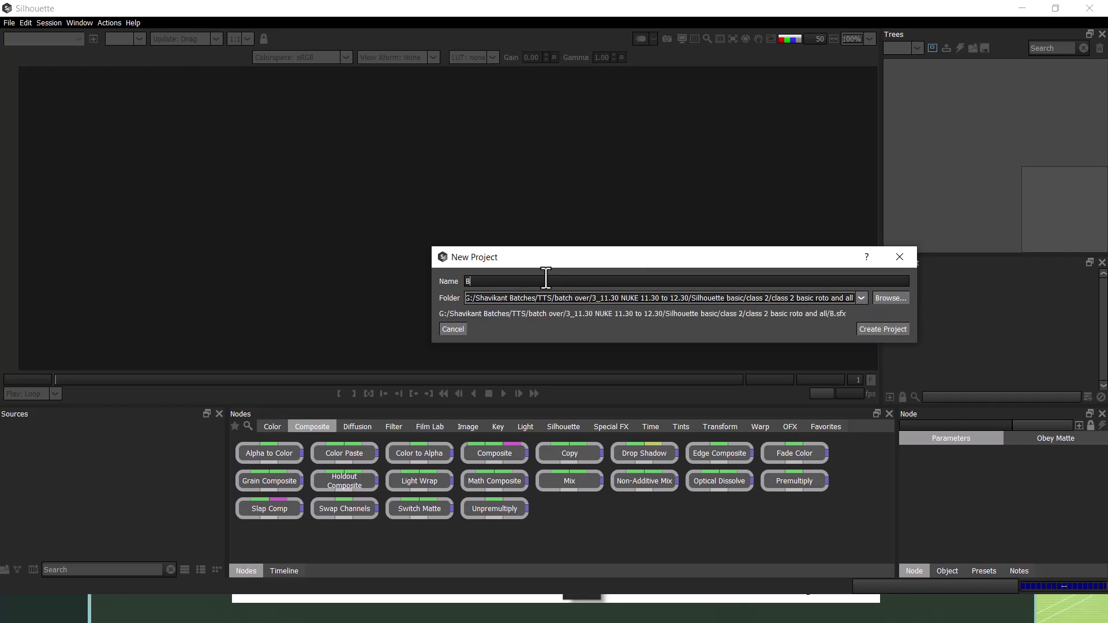
{"action": "type", "text": "ASIC "}
{"action": "type", "text": "TOO"}
{"action": "type", "text": "L"}
{"action": "left_click", "coordinate": [885, 331]}
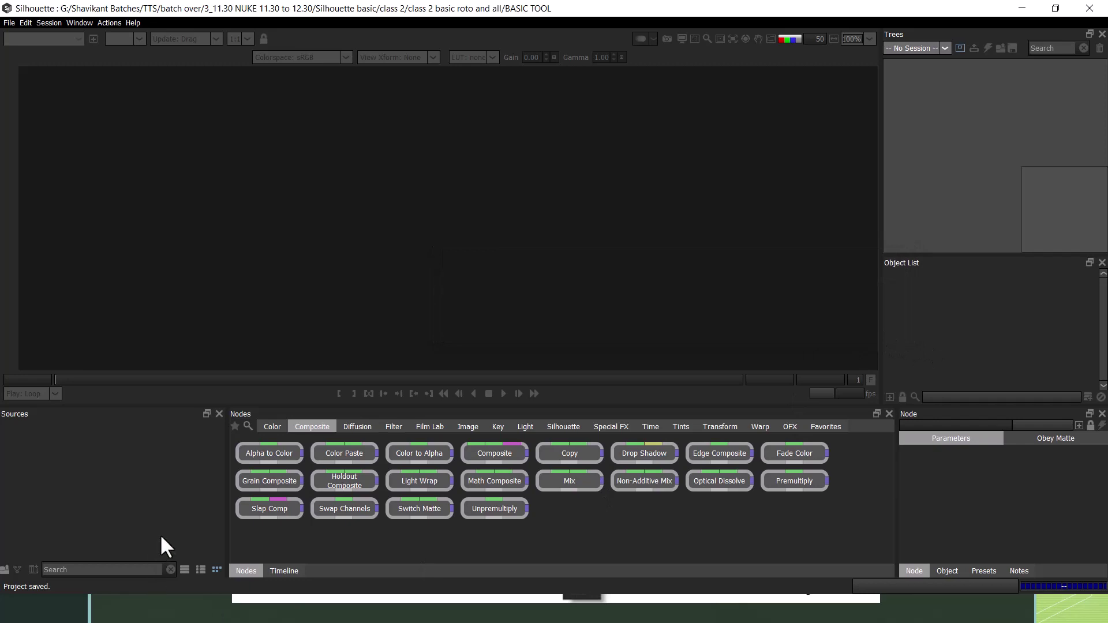
Open the Sources import dialog and copy the Silhouette class 1 folder path from Explorer
{"action": "double_click", "coordinate": [130, 470]}
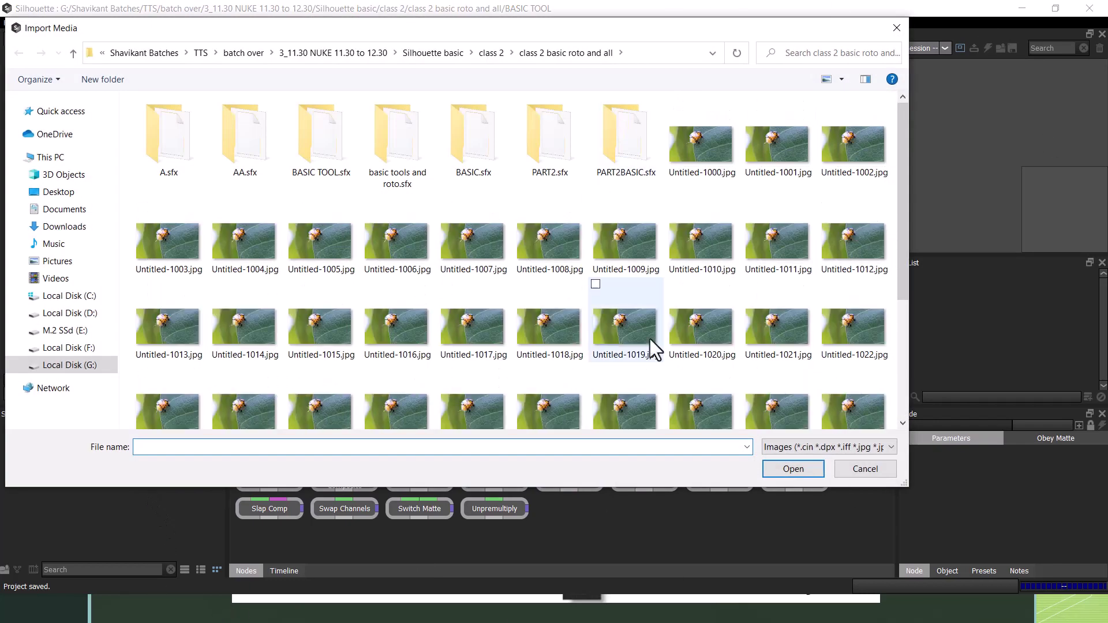
{"action": "key", "text": "alt+Tab"}
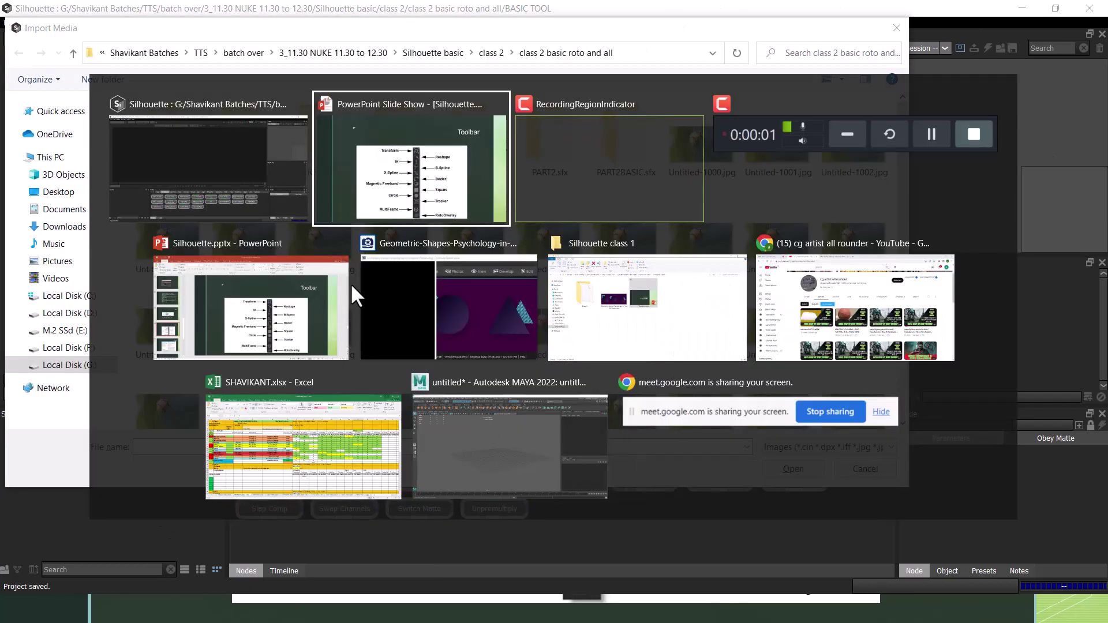
{"action": "left_click", "coordinate": [670, 312]}
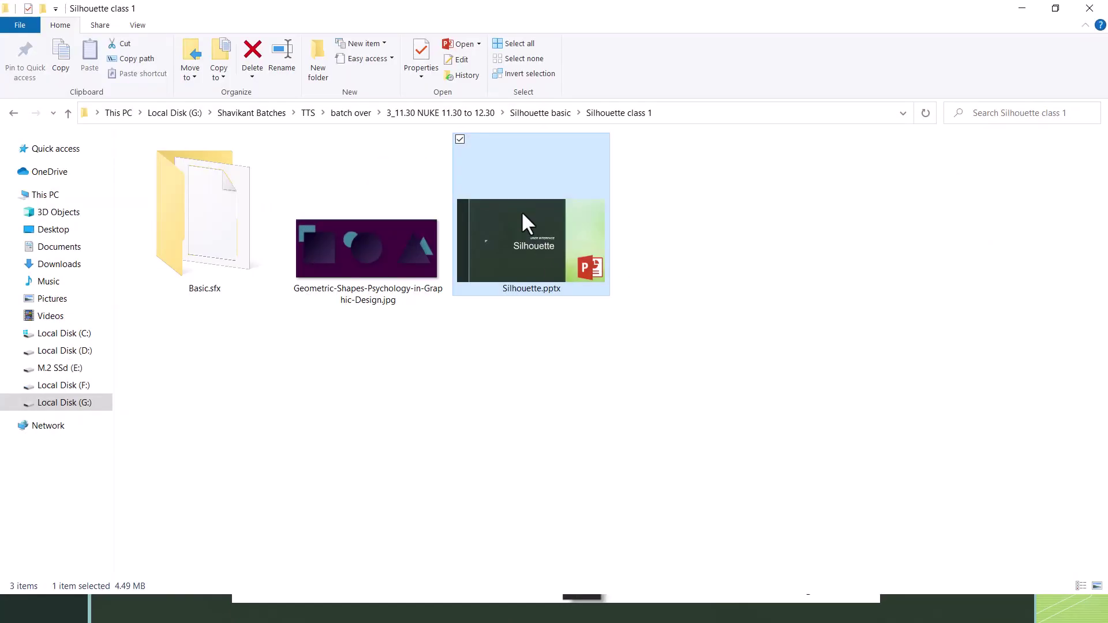
{"action": "left_click", "coordinate": [683, 113]}
{"action": "key", "text": "alt+Tab"}
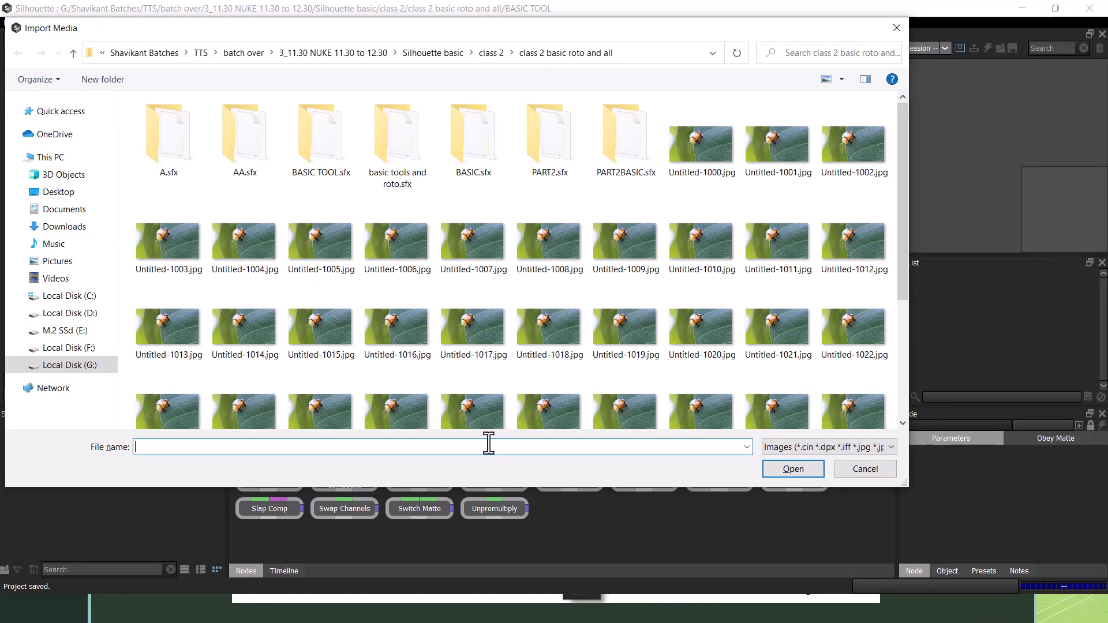
Import Geometric-Shapes-Psychology-in-Graphic-Design.jpg from the pasted Silhouette class 1 folder
{"action": "left_click", "coordinate": [489, 447]}
{"action": "type", "text": "G:\\Shavikant Batches\\TTS\\batch over\\3_11.30 NUKE 11.30 to 12.30\\Silhouette basic\\Silhouette class 1"}
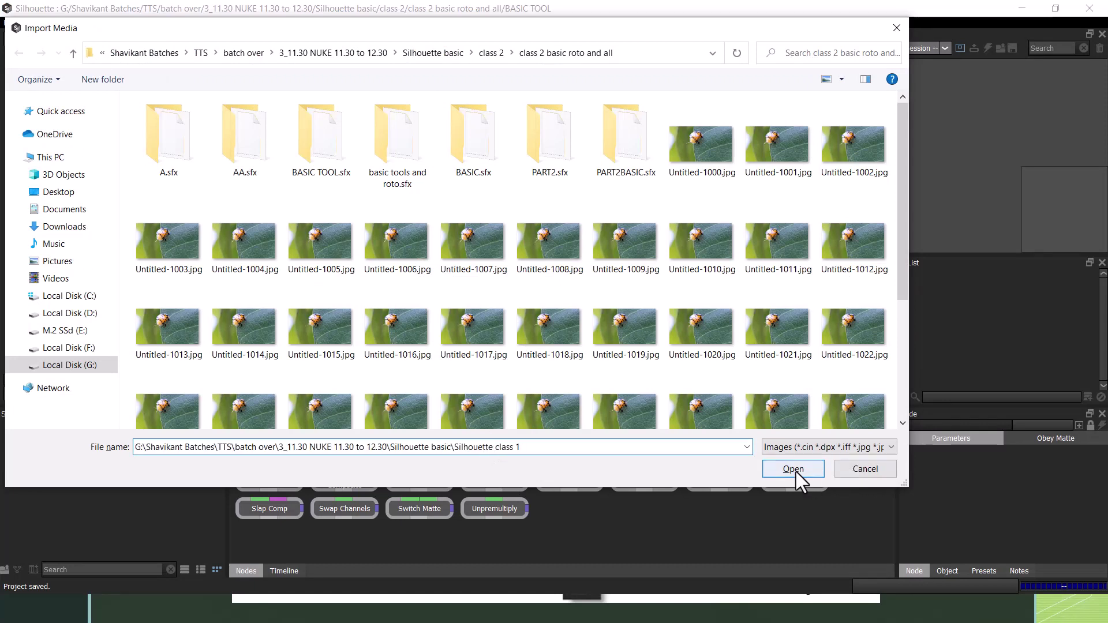
{"action": "left_click", "coordinate": [796, 471]}
{"action": "left_click", "coordinate": [266, 153]}
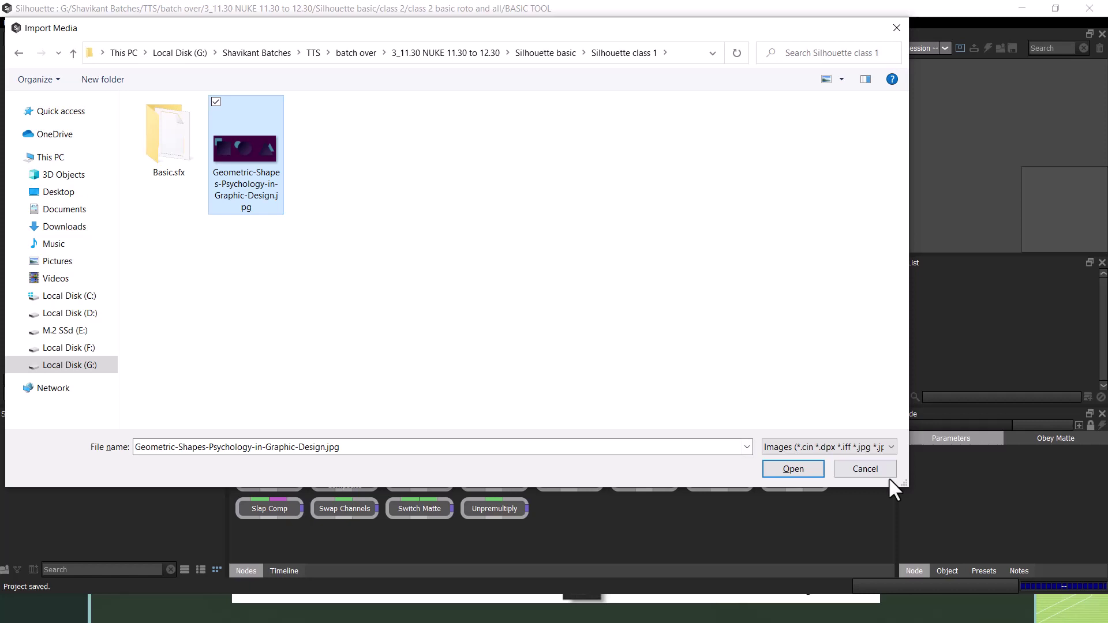
{"action": "left_click", "coordinate": [810, 469]}
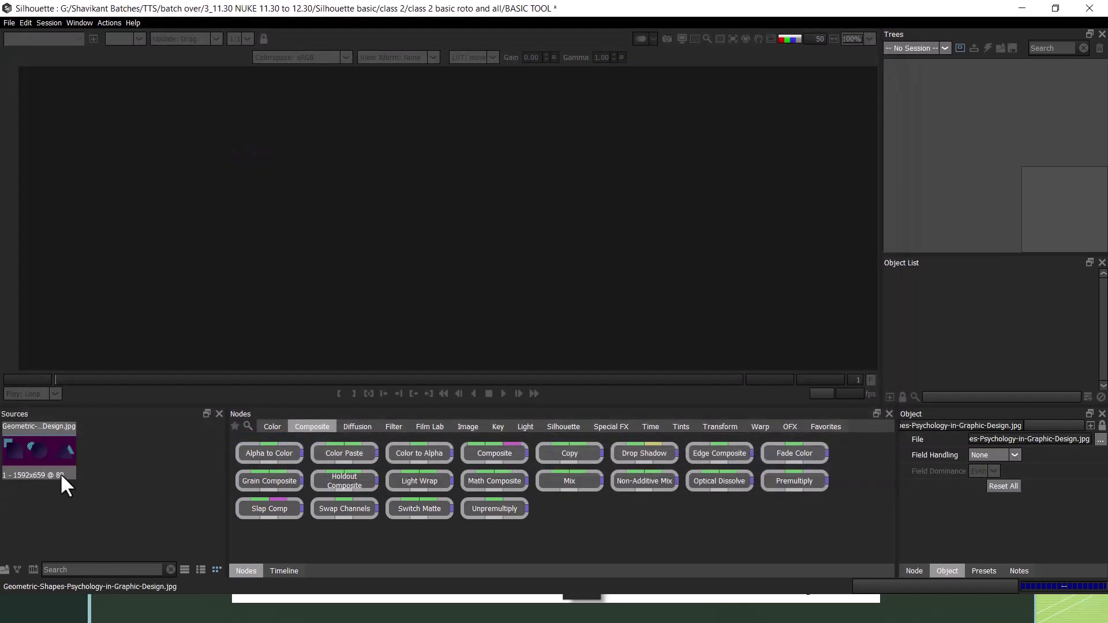
Create a Roto-template session from the shapes image, then enlarge the node tree and viewer panels
{"action": "left_click_drag", "start_coordinate": [38, 448], "coordinate": [948, 171]}
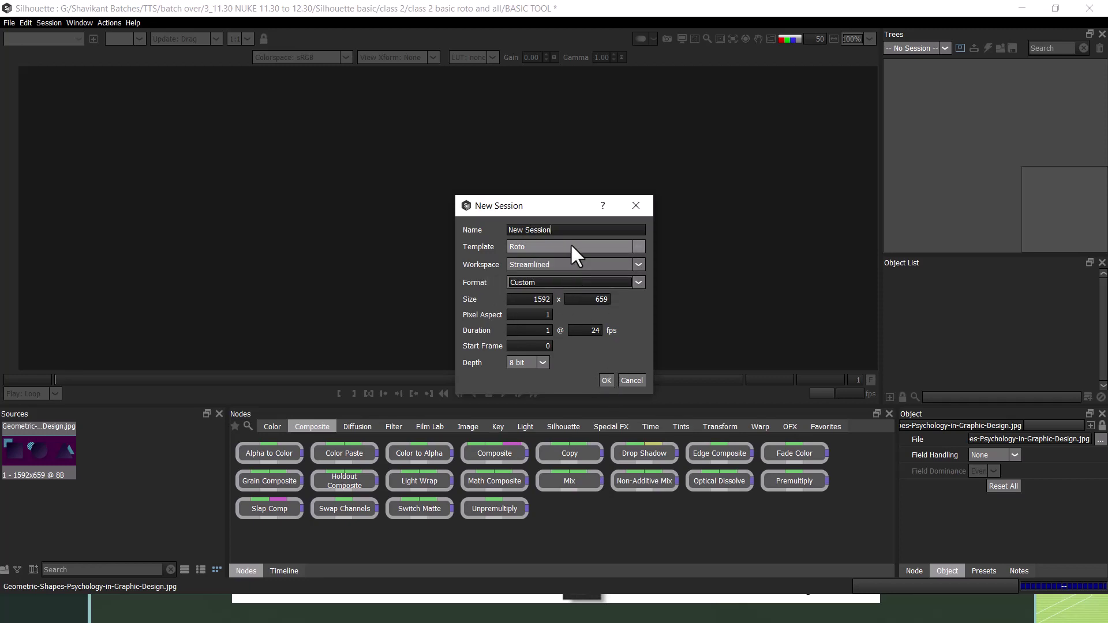
{"action": "left_click", "coordinate": [605, 384]}
{"action": "left_click_drag", "start_coordinate": [977, 255], "coordinate": [976, 285]}
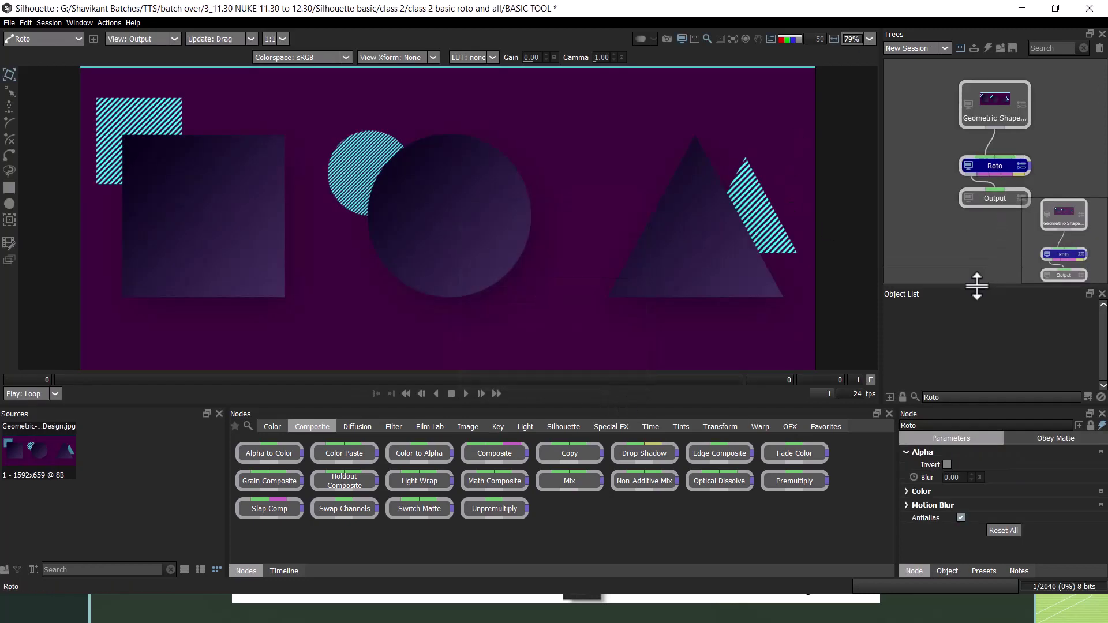
{"action": "mouse_move", "coordinate": [879, 243]}
{"action": "left_mouse_down"}
{"action": "mouse_move", "coordinate": [864, 275]}
{"action": "mouse_move", "coordinate": [852, 275]}
{"action": "left_mouse_up"}
{"action": "left_click_drag", "start_coordinate": [955, 257], "coordinate": [954, 277]}
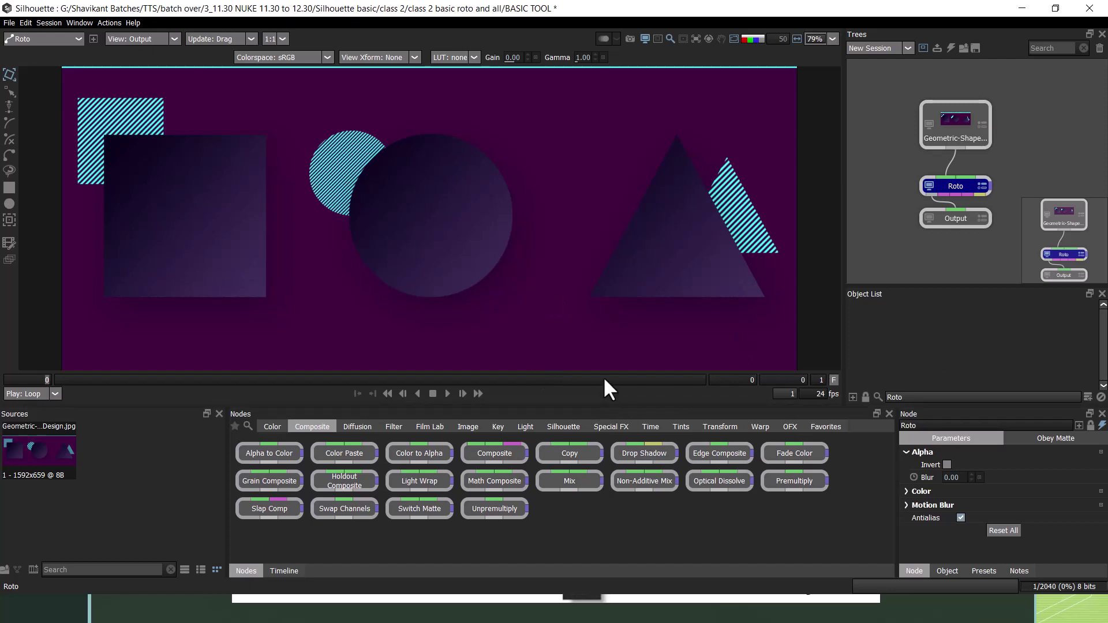
{"action": "left_click_drag", "start_coordinate": [605, 406], "coordinate": [617, 441]}
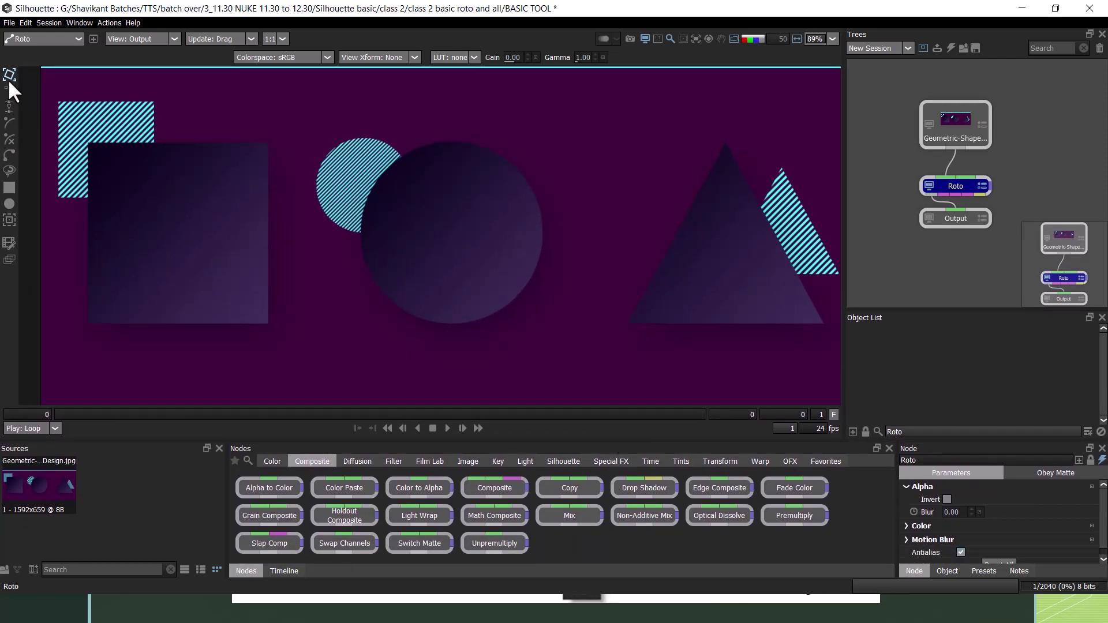
Draw a closed B-Spline shape through the square's four corners
{"action": "left_click", "coordinate": [9, 122]}
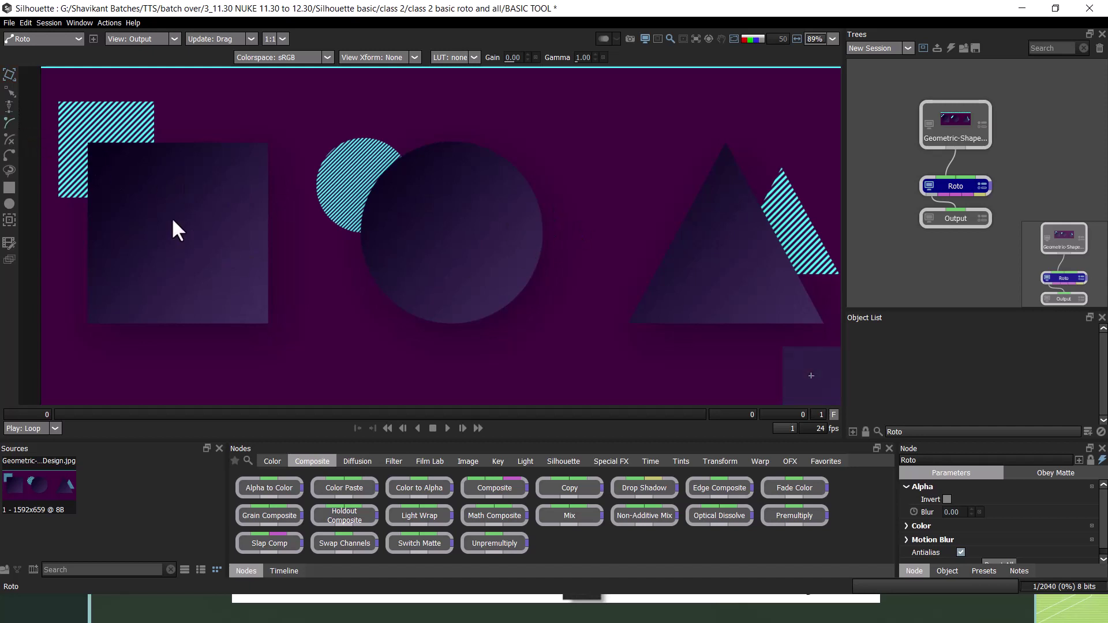
{"action": "left_click", "coordinate": [88, 141]}
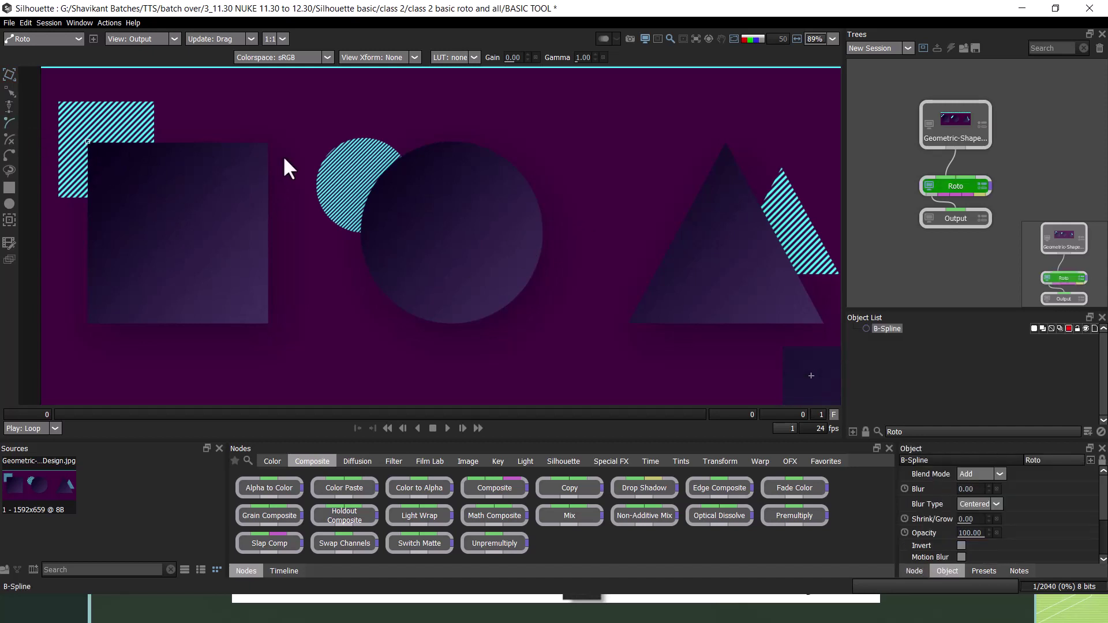
{"action": "left_click", "coordinate": [266, 142]}
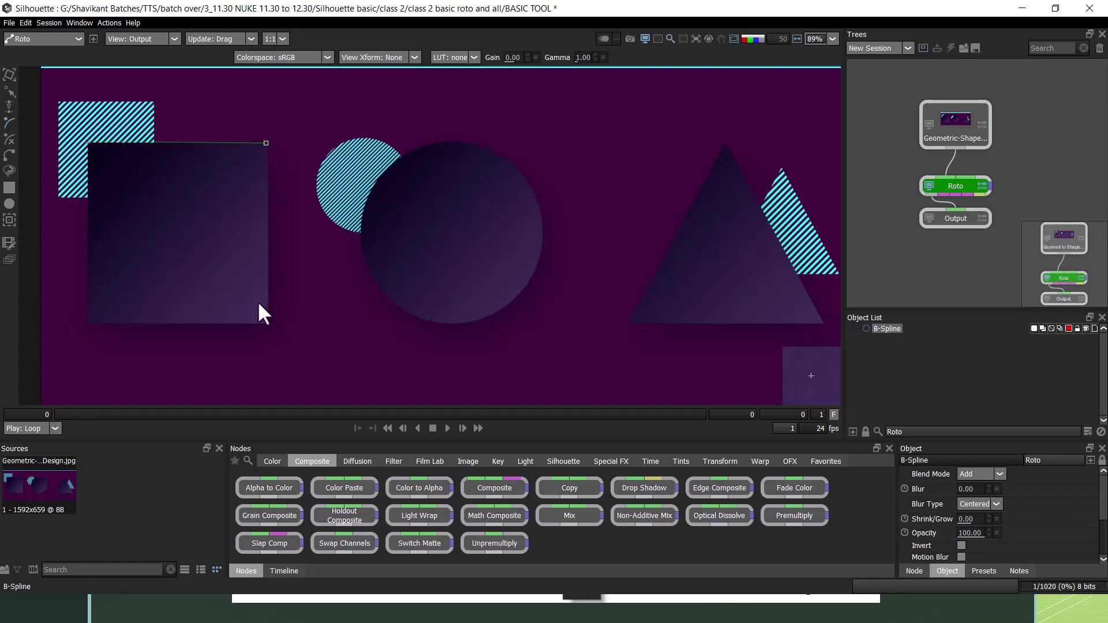
{"action": "left_click", "coordinate": [267, 320]}
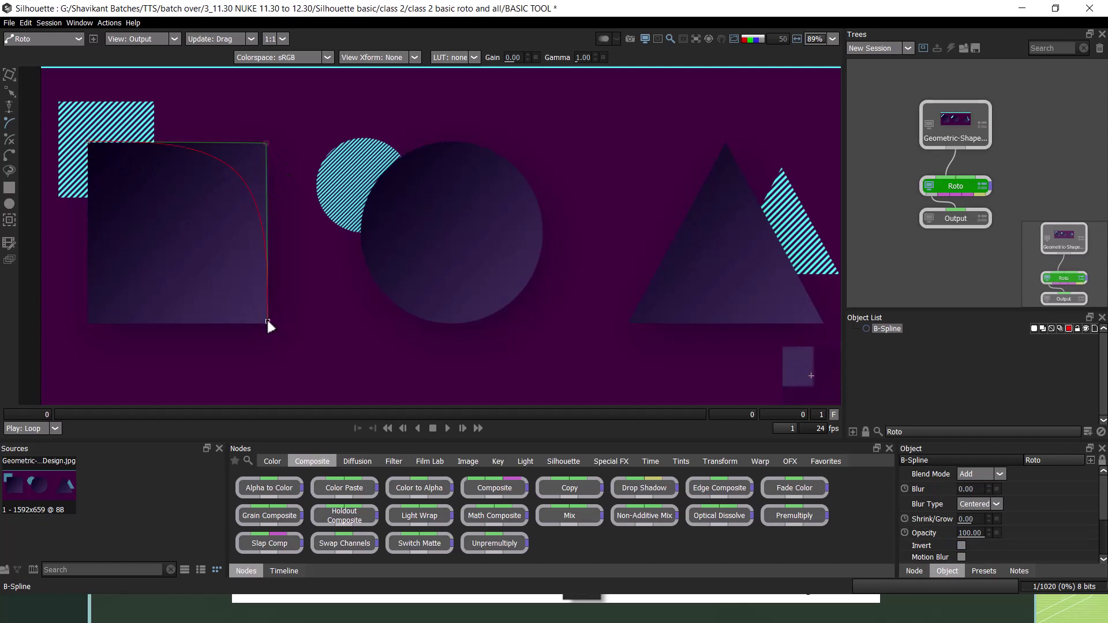
{"action": "left_click", "coordinate": [87, 322]}
{"action": "left_click", "coordinate": [88, 141]}
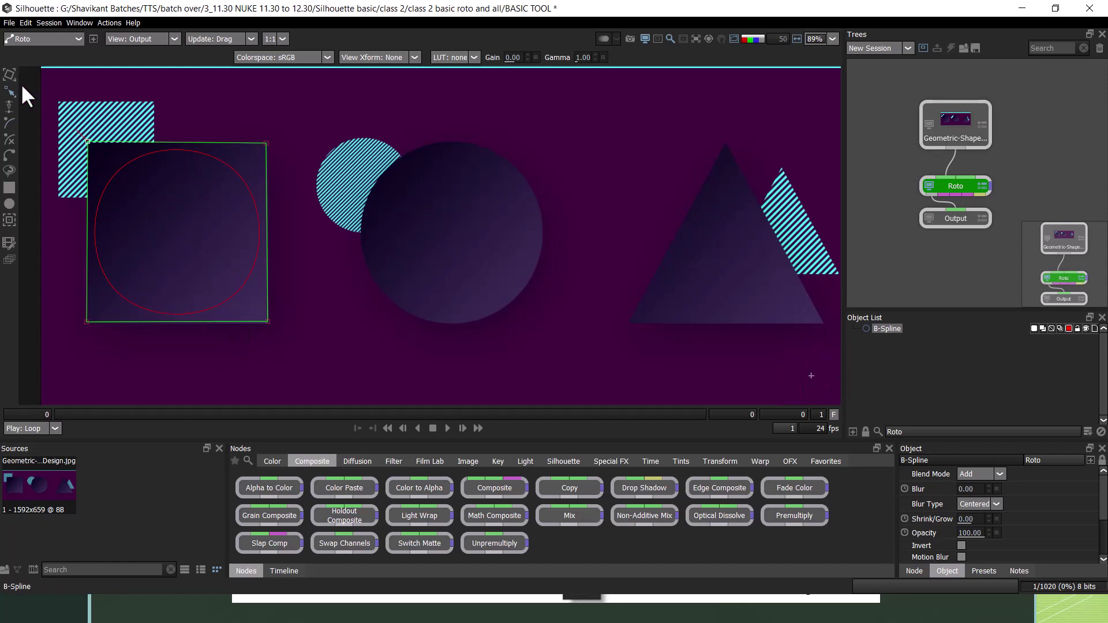
Select the rounded shape with Transform and move it down toward the circle
{"action": "key", "text": "t"}
{"action": "left_click_drag", "start_coordinate": [65, 120], "coordinate": [297, 438]}
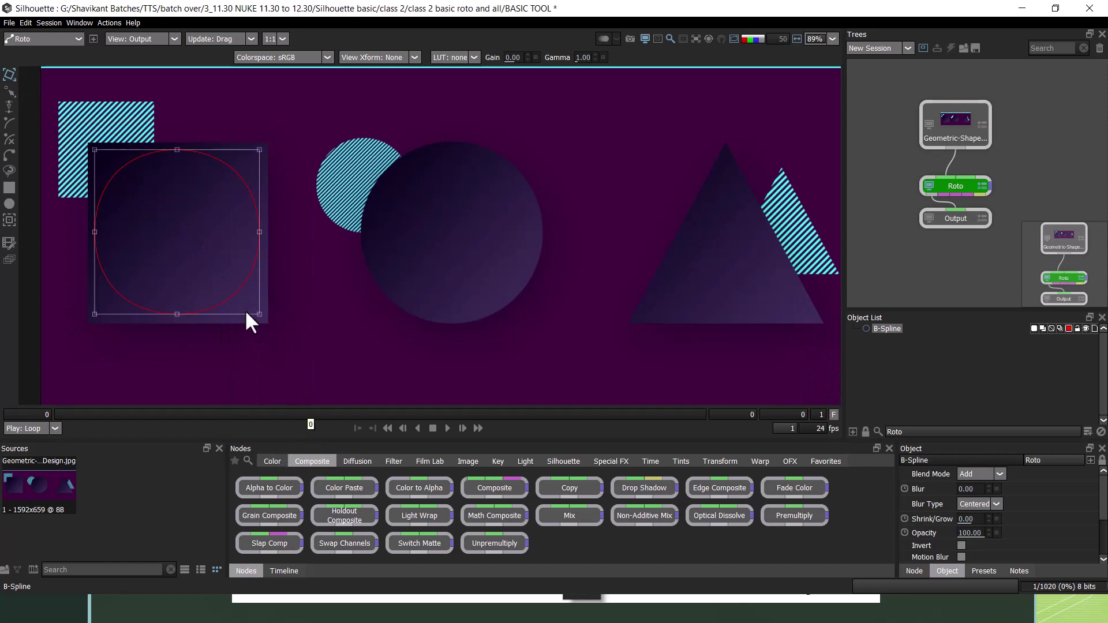
{"action": "left_click_drag", "start_coordinate": [258, 261], "coordinate": [491, 355]}
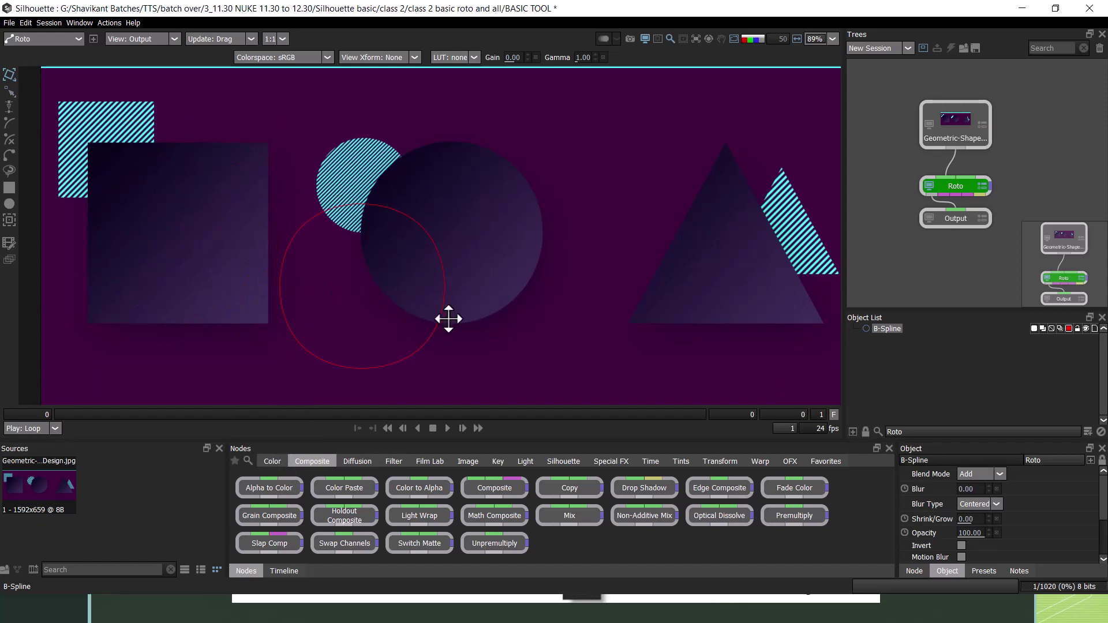
Start a B-spline at the square's top-left corner, placing points along its top and right edges
{"action": "left_click", "coordinate": [9, 123]}
{"action": "left_click", "coordinate": [88, 140]}
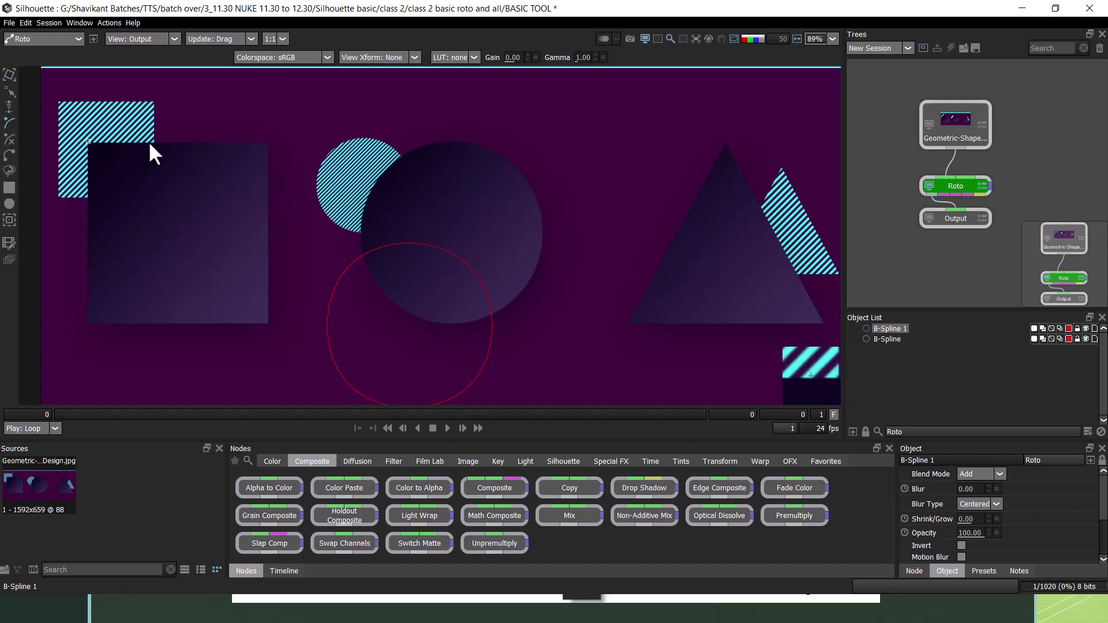
{"action": "left_click", "coordinate": [178, 144]}
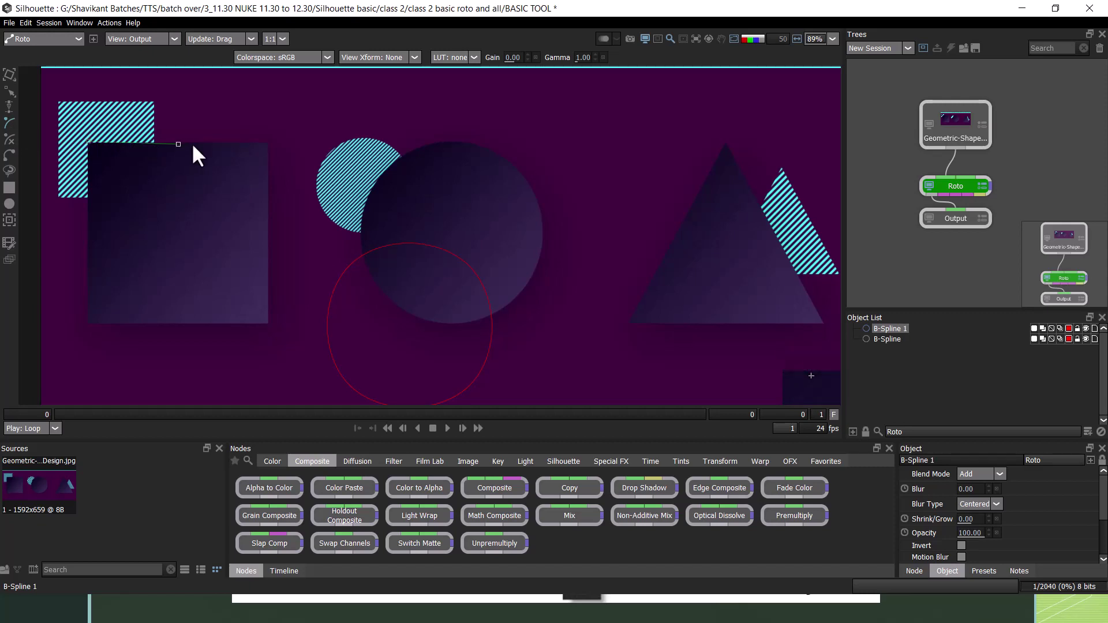
{"action": "left_click", "coordinate": [248, 143]}
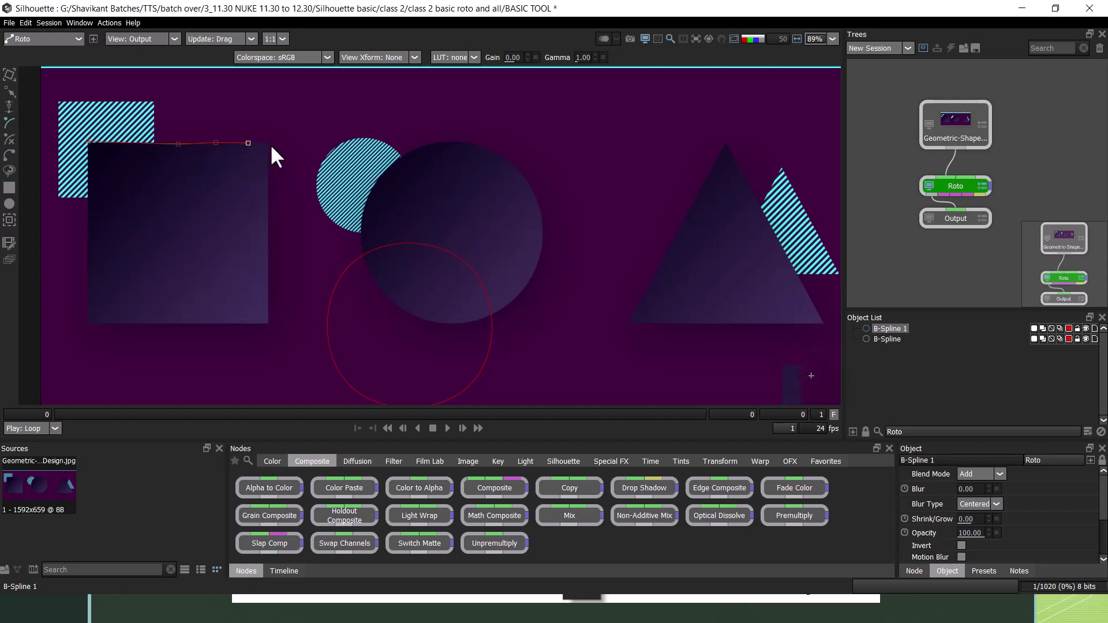
{"action": "left_click", "coordinate": [266, 144]}
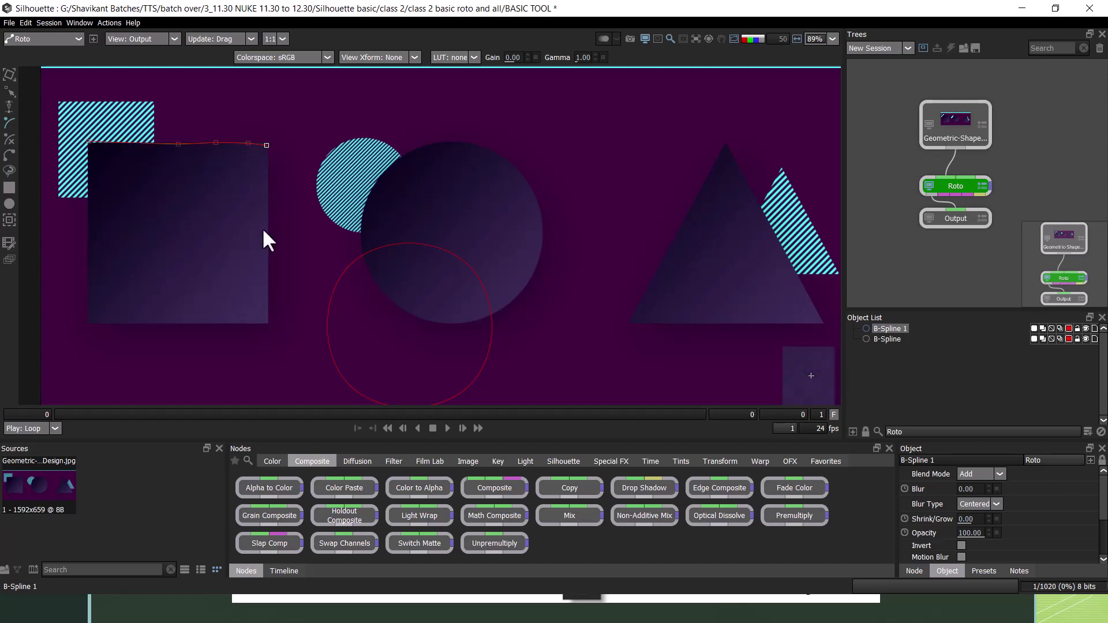
{"action": "left_click", "coordinate": [267, 193]}
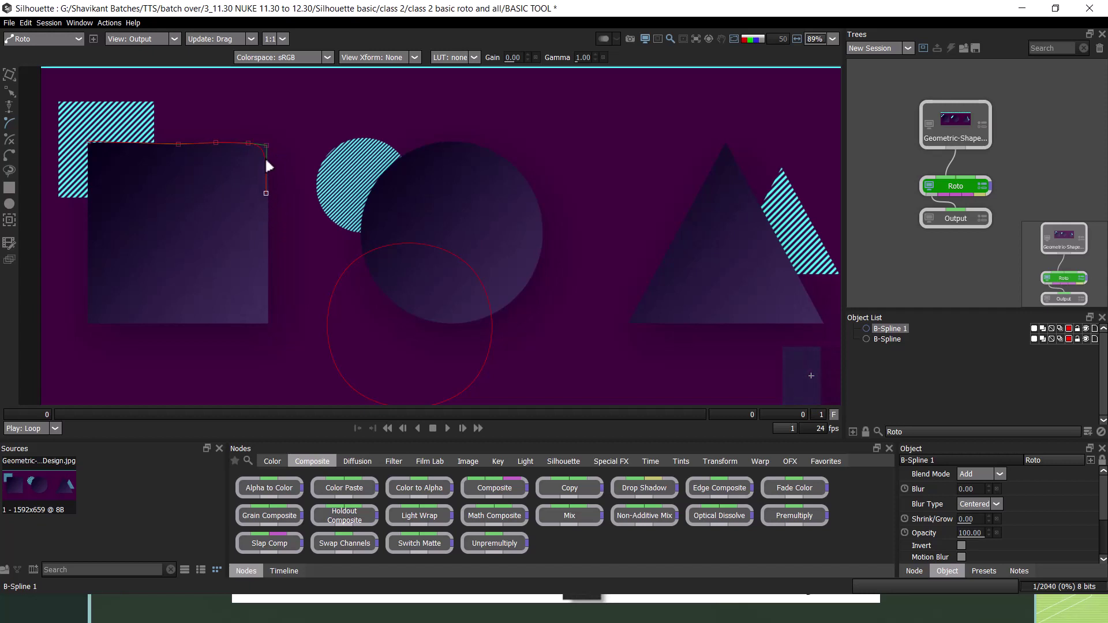
{"action": "left_click", "coordinate": [265, 248]}
{"action": "left_click", "coordinate": [265, 303]}
{"action": "left_click", "coordinate": [265, 322]}
Add points along the bottom and left edges, close the spline, and select all its points
{"action": "left_click", "coordinate": [180, 324]}
{"action": "left_click", "coordinate": [138, 324]}
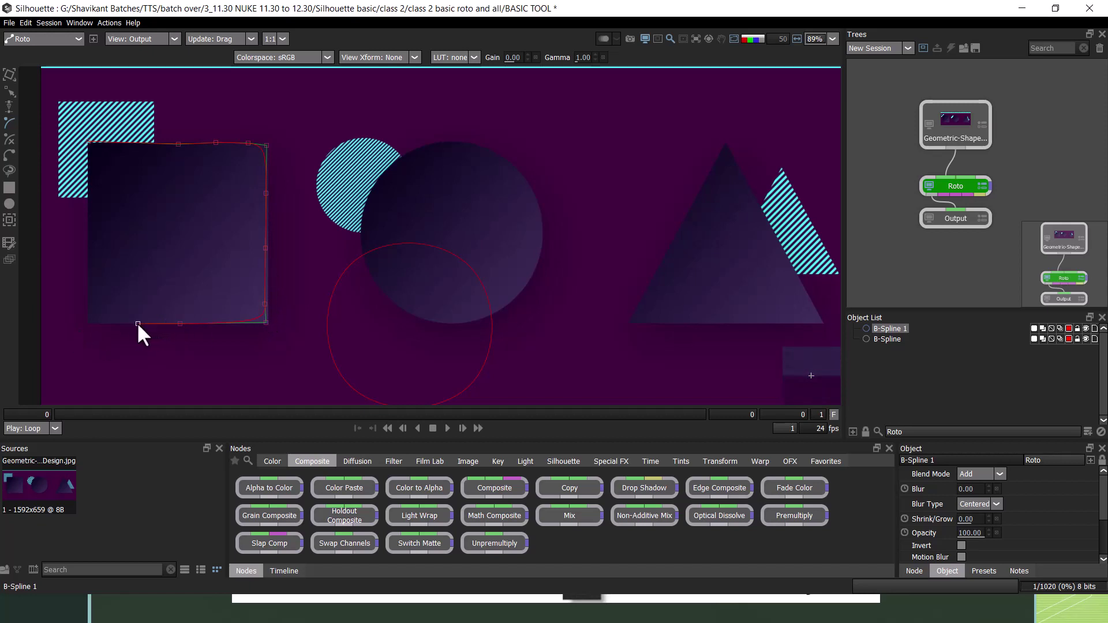
{"action": "left_click", "coordinate": [102, 324]}
{"action": "left_click", "coordinate": [89, 324]}
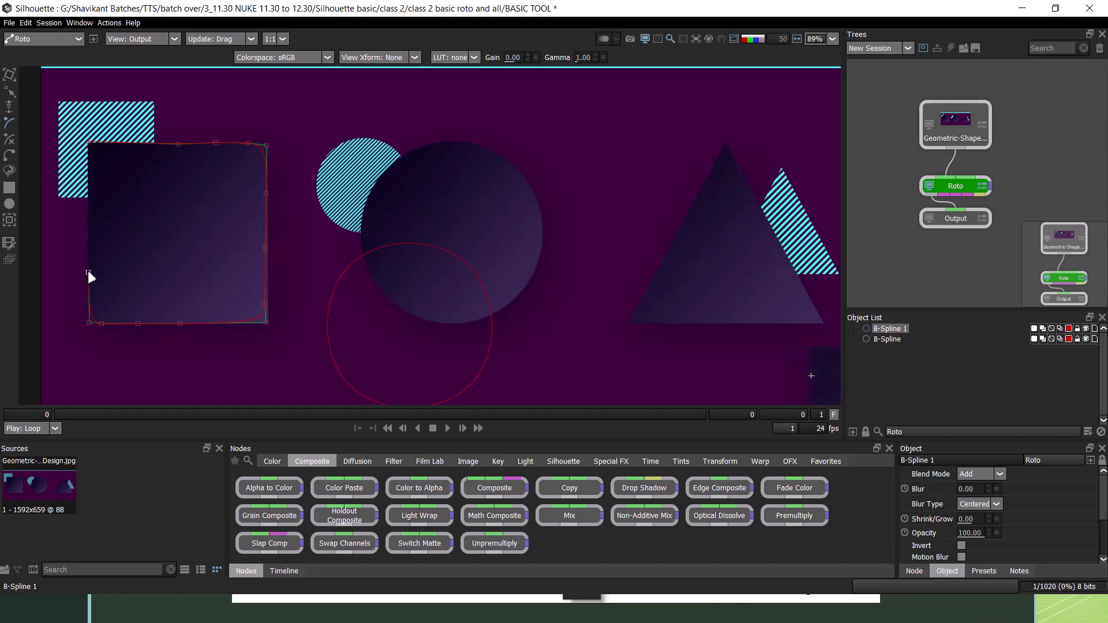
{"action": "left_click", "coordinate": [88, 272]}
{"action": "left_click", "coordinate": [88, 227]}
{"action": "left_click", "coordinate": [90, 184]}
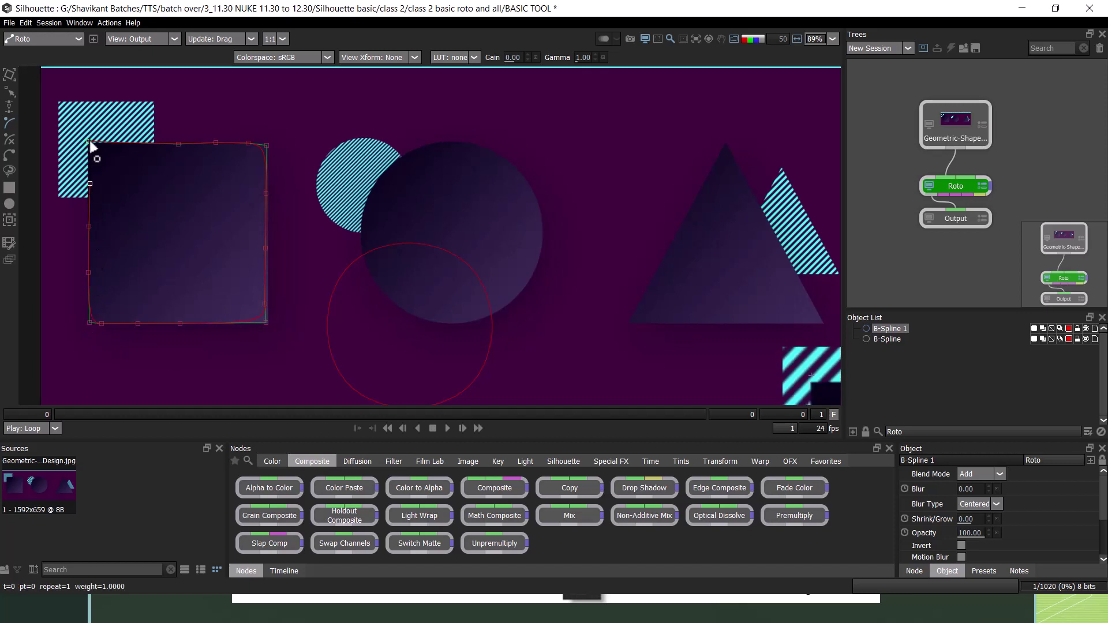
{"action": "left_click", "coordinate": [90, 142]}
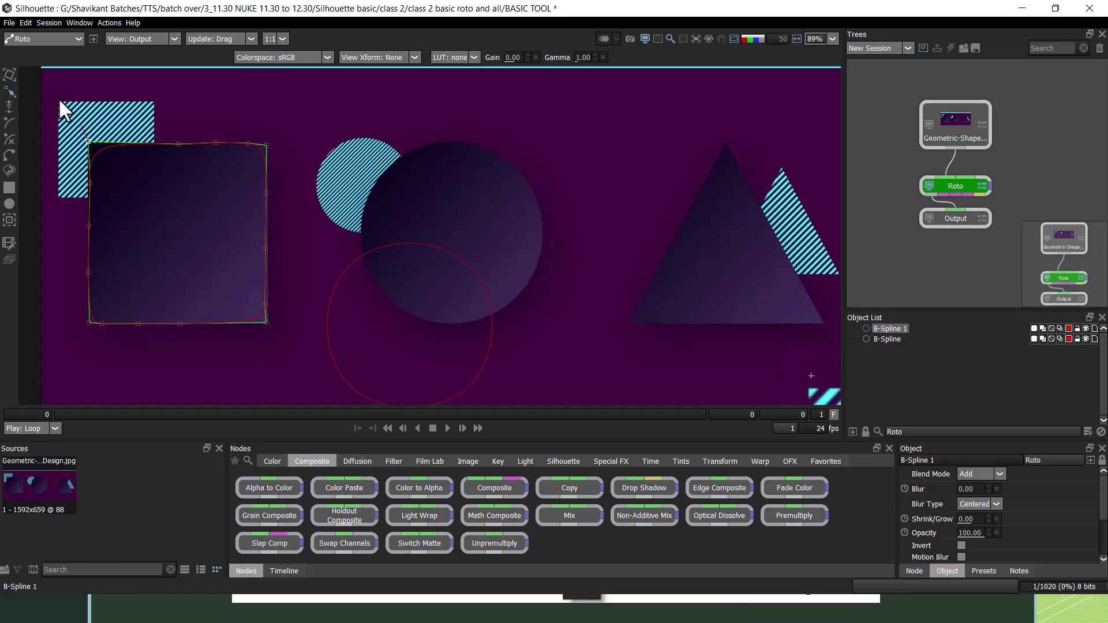
{"action": "left_click_drag", "start_coordinate": [57, 107], "coordinate": [271, 372]}
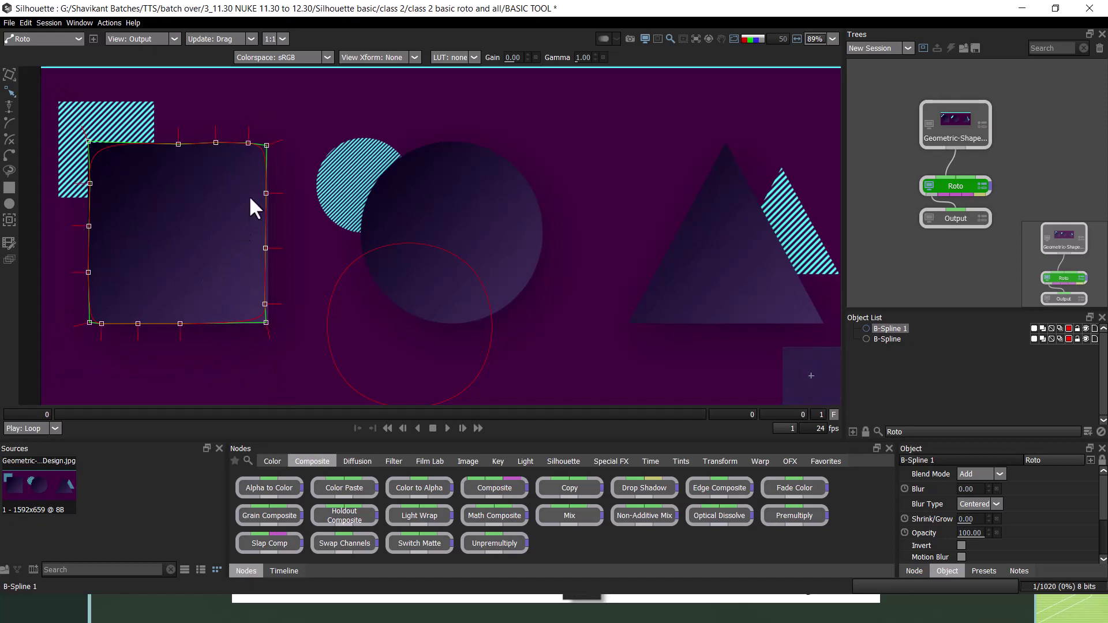
{"action": "left_click", "coordinate": [9, 74]}
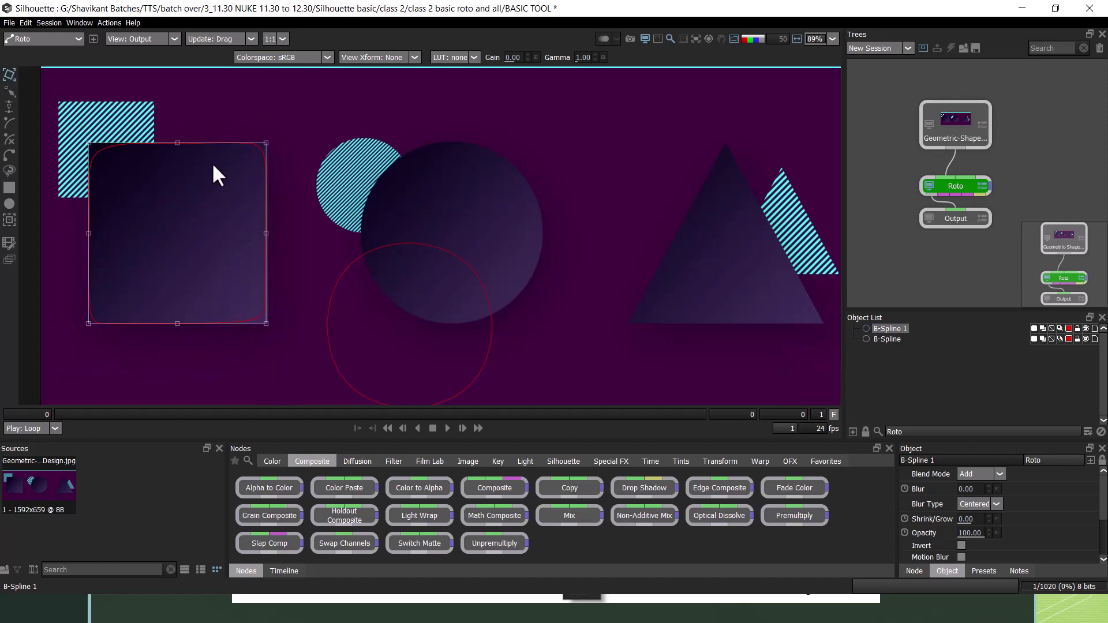
Move the square spline B-Spline 1 to the right of the circle
{"action": "left_click_drag", "start_coordinate": [200, 141], "coordinate": [606, 227]}
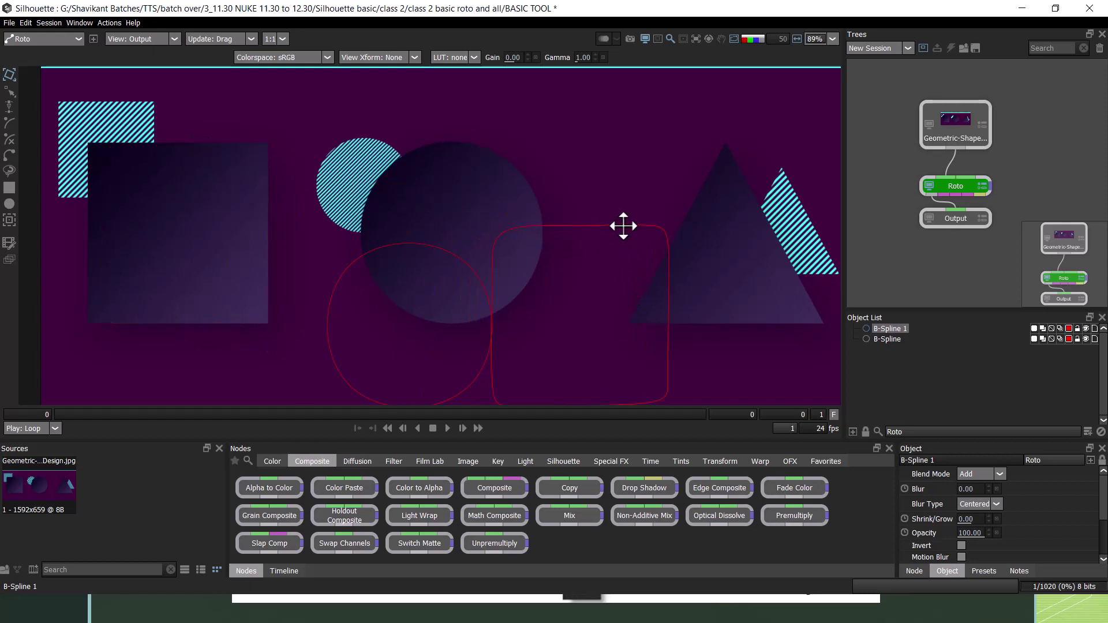
{"action": "left_click_drag", "start_coordinate": [620, 226], "coordinate": [641, 230]}
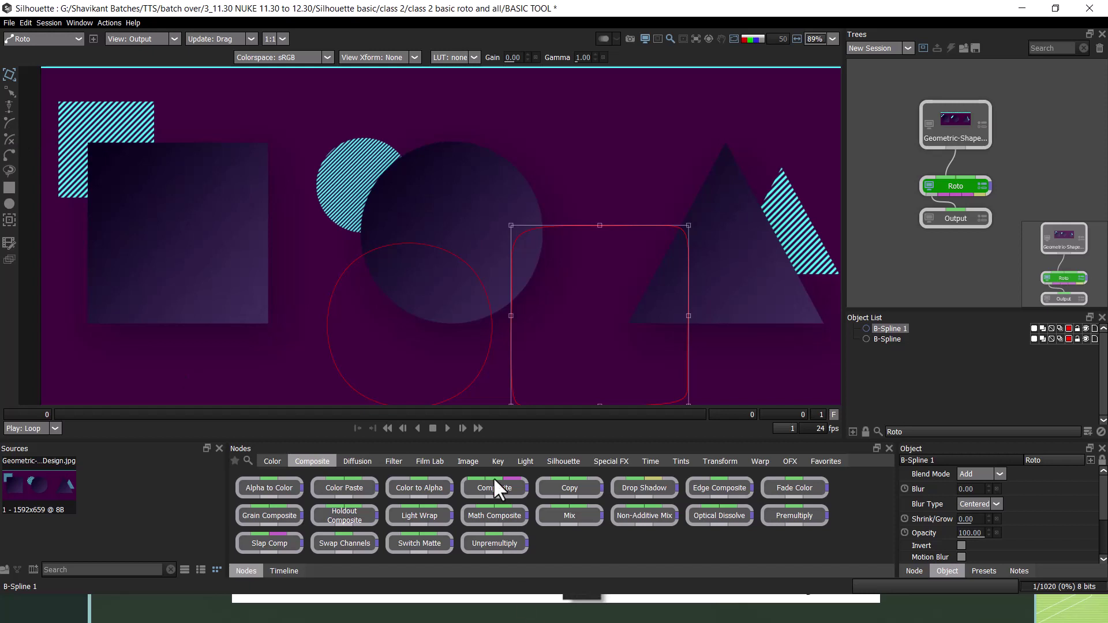
{"action": "key", "text": "alt+Tab"}
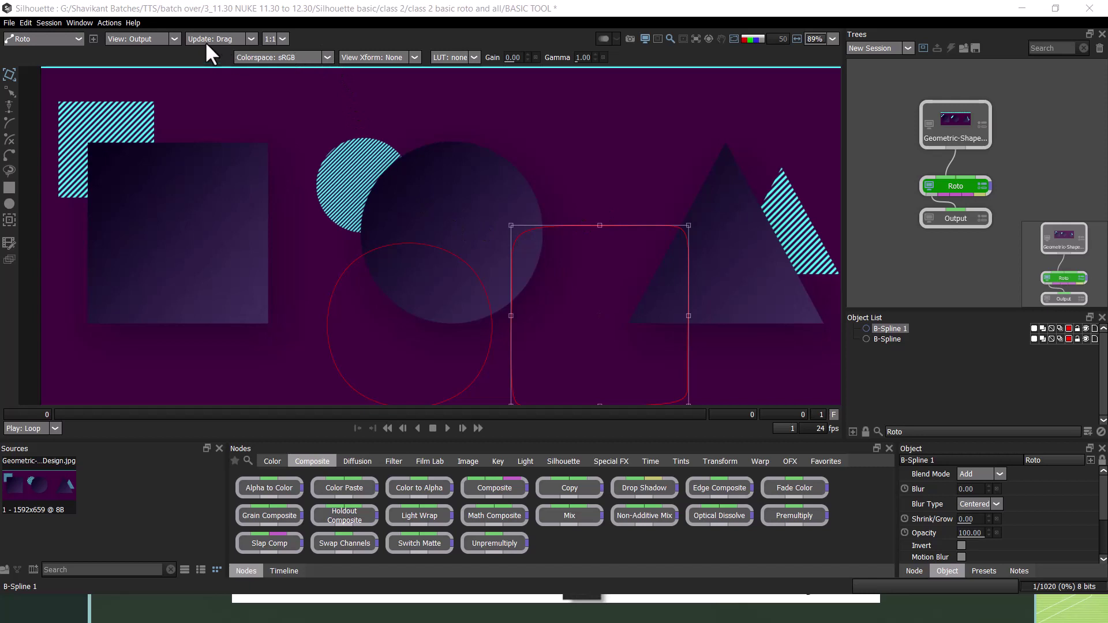
Draw a closed four-point B-spline on the square's corners, forming a rounded shape
{"action": "left_click", "coordinate": [12, 118]}
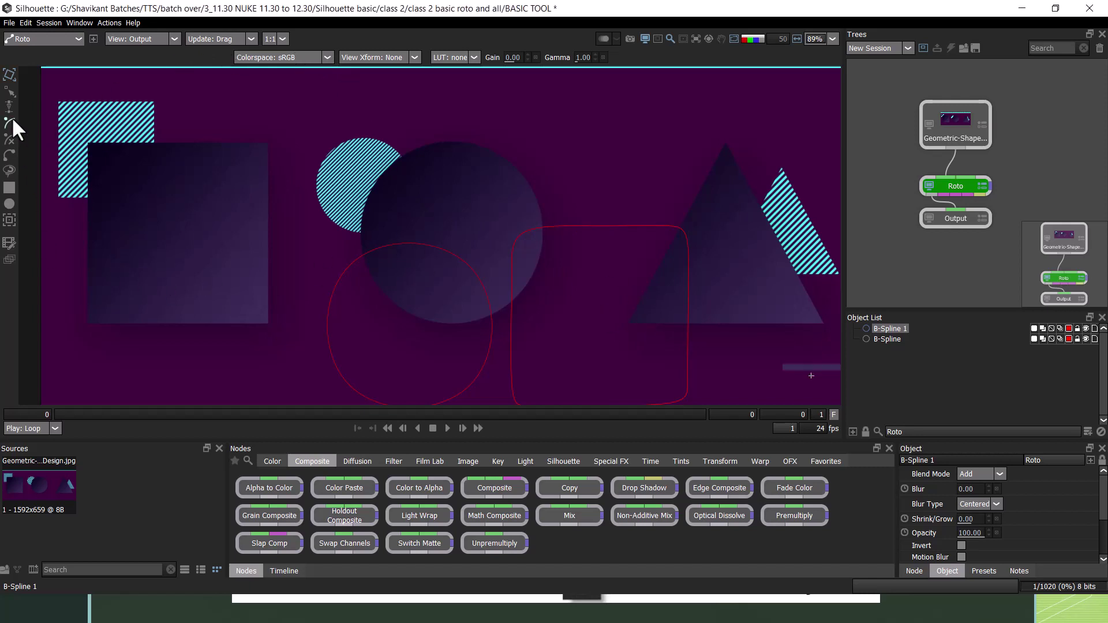
{"action": "left_click", "coordinate": [88, 142]}
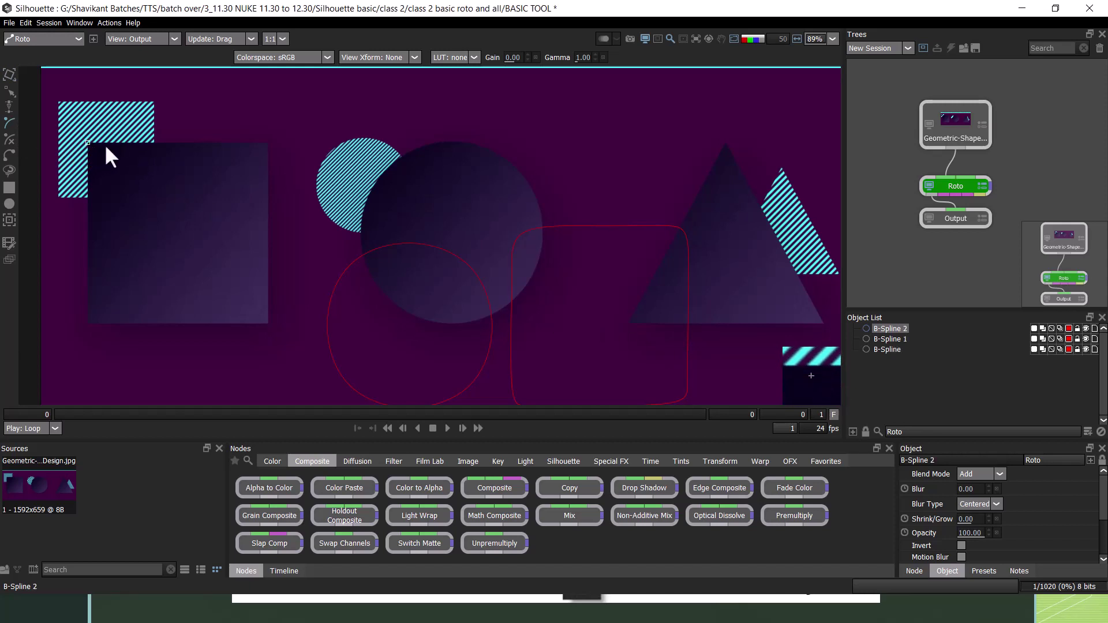
{"action": "left_click", "coordinate": [265, 143]}
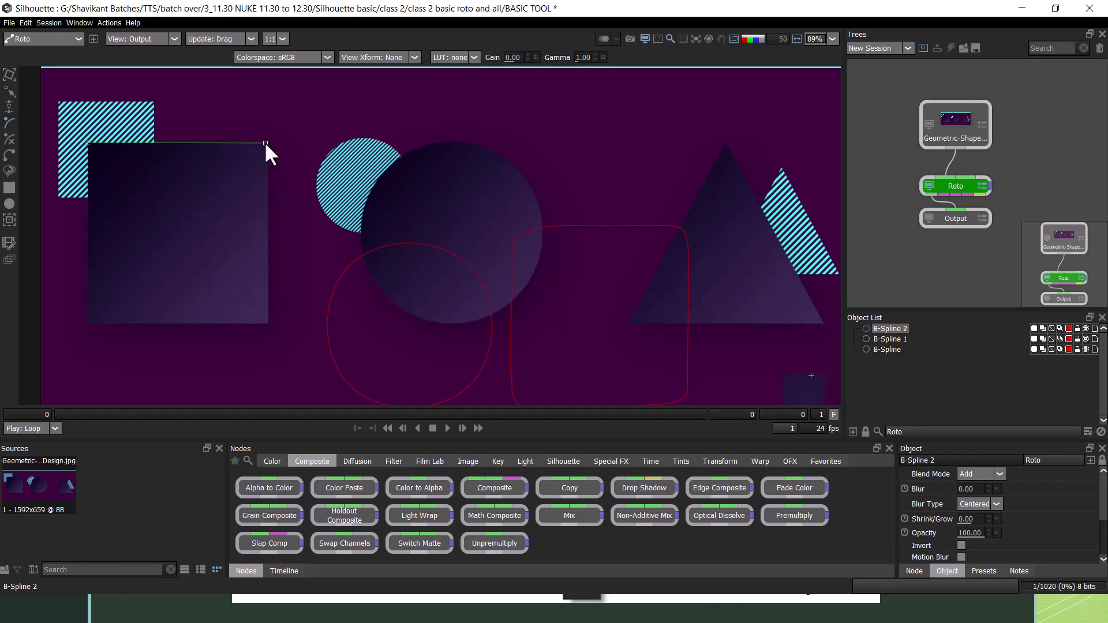
{"action": "left_click", "coordinate": [268, 322]}
{"action": "left_click", "coordinate": [88, 321]}
{"action": "left_click", "coordinate": [87, 143]}
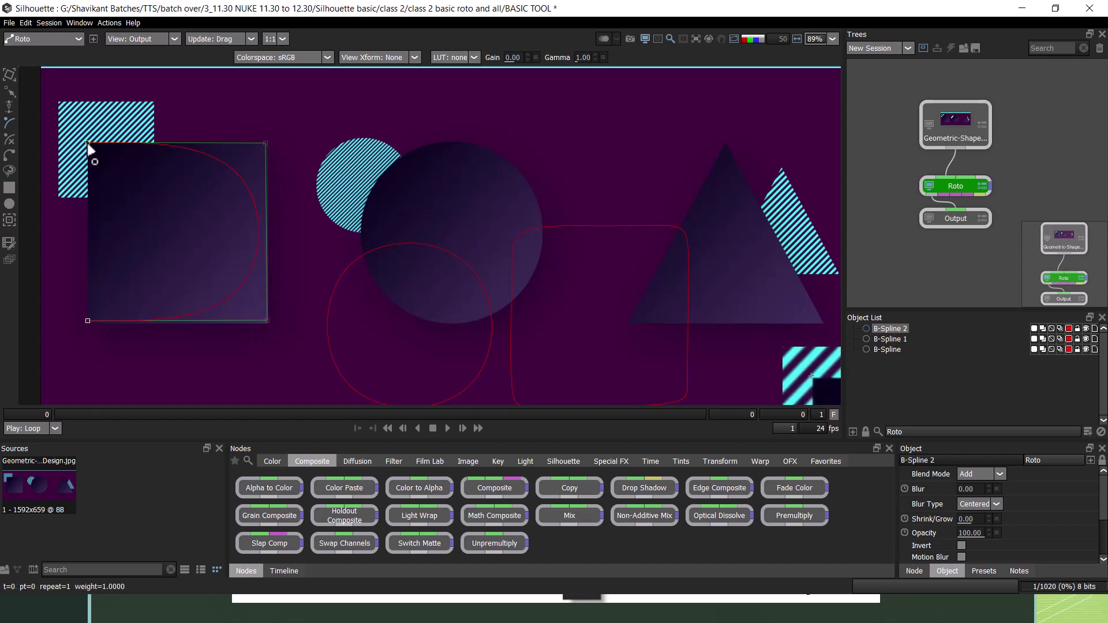
Deselect and then reselect the rounded shape B-Spline 2
{"action": "left_click", "coordinate": [171, 144]}
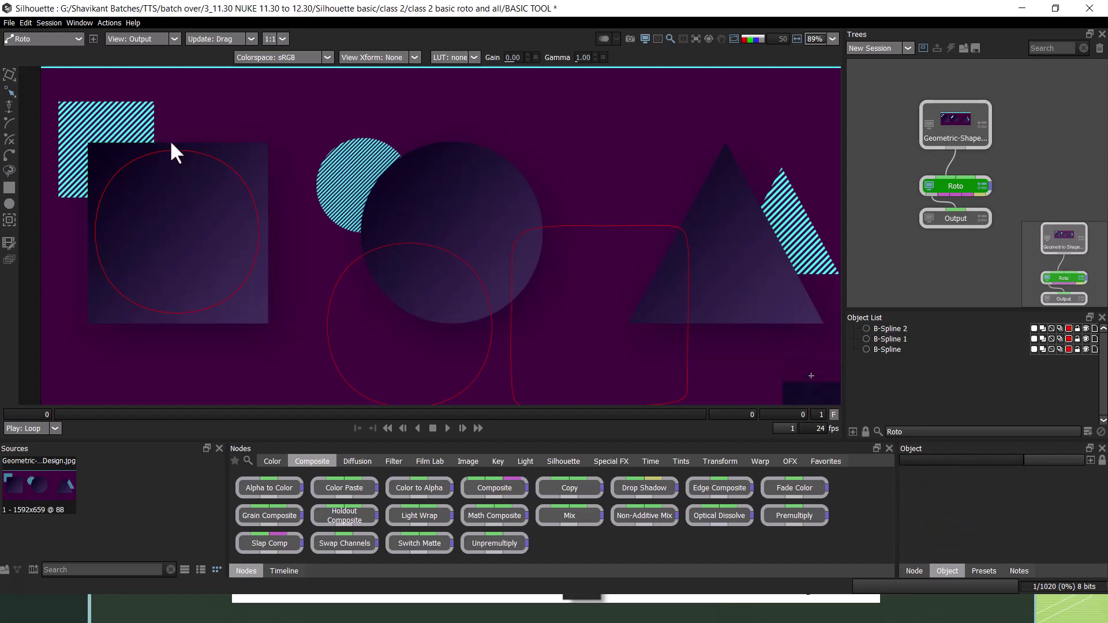
{"action": "left_click_drag", "start_coordinate": [148, 226], "coordinate": [148, 225]}
{"action": "left_click_drag", "start_coordinate": [142, 128], "coordinate": [266, 364]}
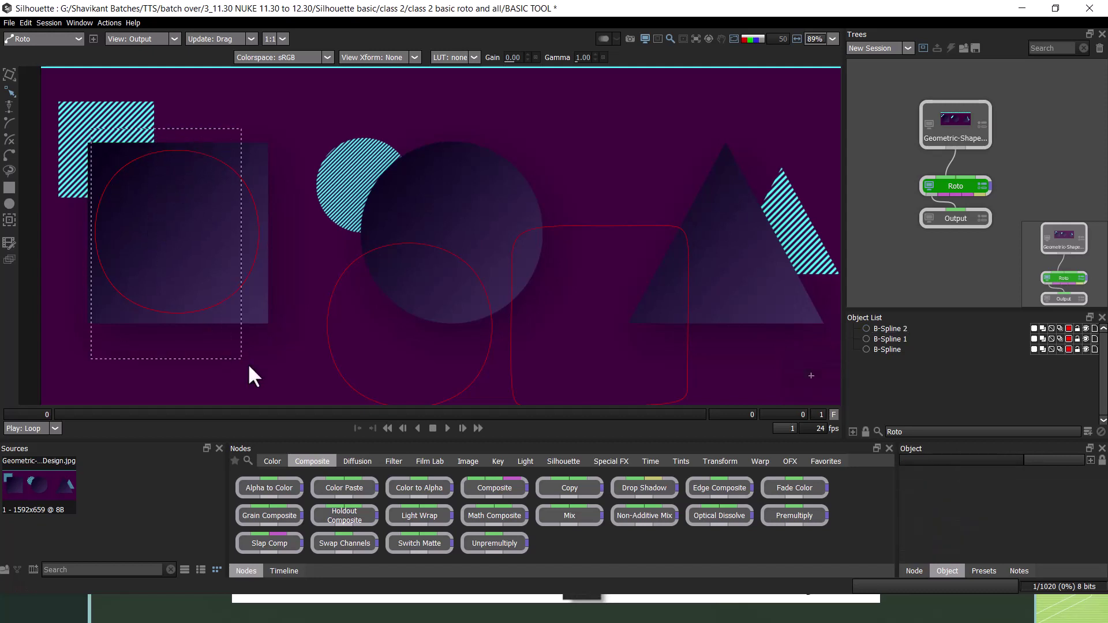
{"action": "left_click", "coordinate": [261, 216]}
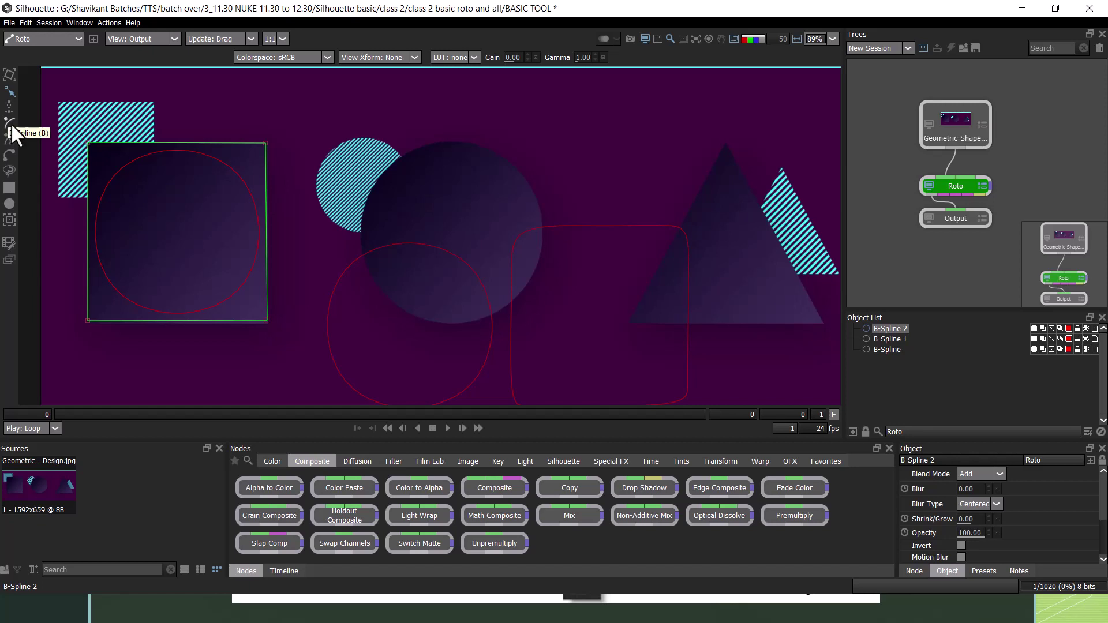
Draw a closed eight-point B-spline around the large circle
{"action": "left_click", "coordinate": [10, 122]}
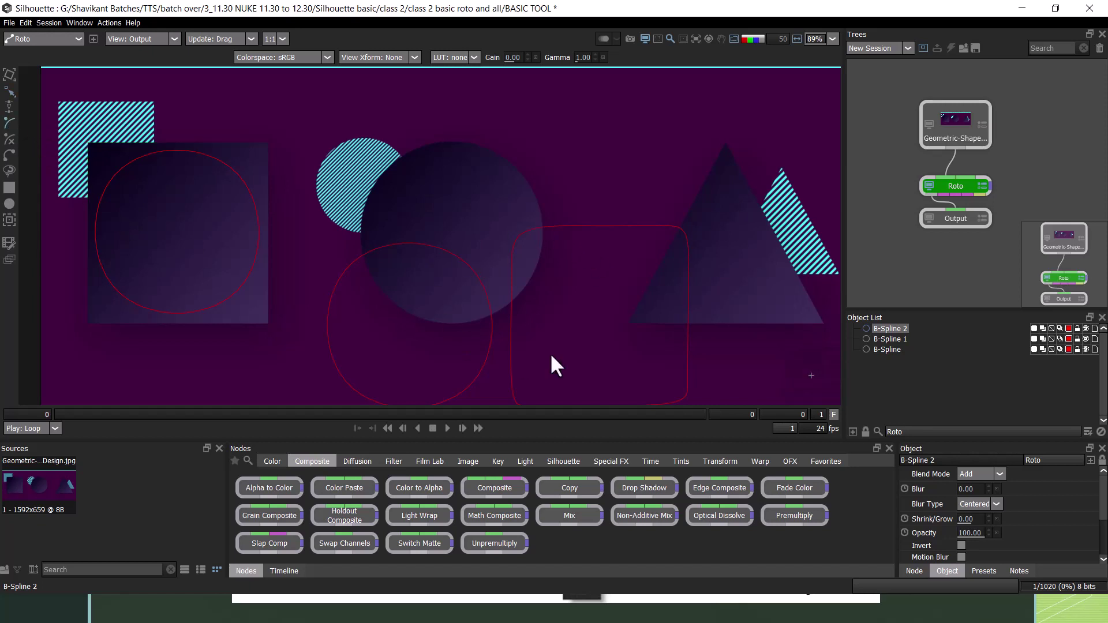
{"action": "left_click", "coordinate": [363, 213]}
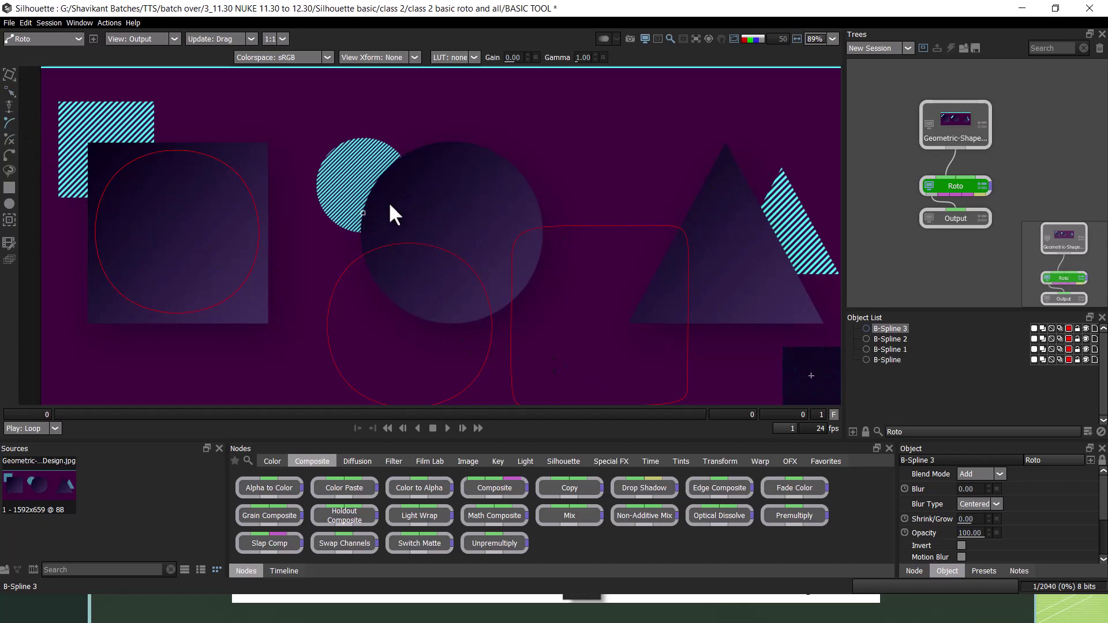
{"action": "left_click", "coordinate": [447, 142]}
{"action": "left_click", "coordinate": [532, 194]}
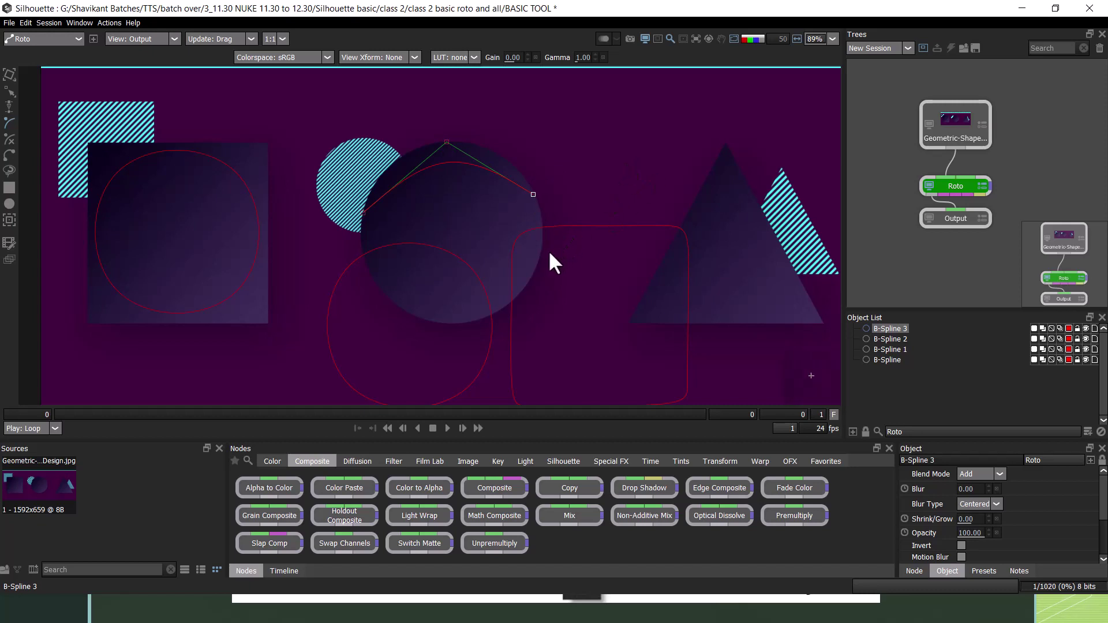
{"action": "left_click", "coordinate": [535, 260]}
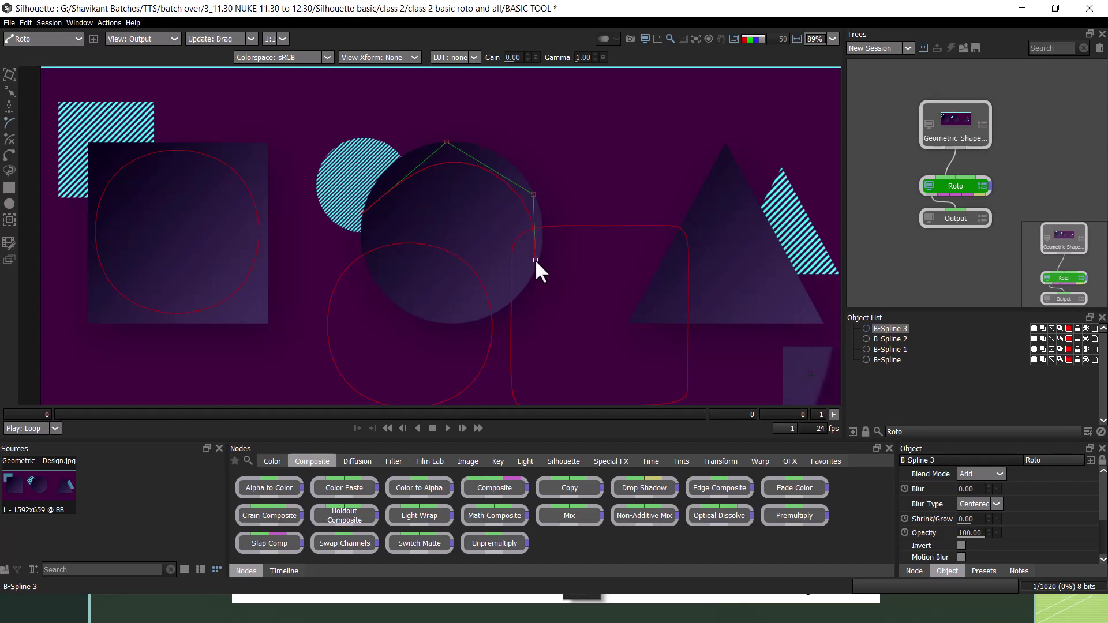
{"action": "left_click", "coordinate": [500, 310]}
{"action": "left_click", "coordinate": [440, 327]}
{"action": "left_click", "coordinate": [391, 304]}
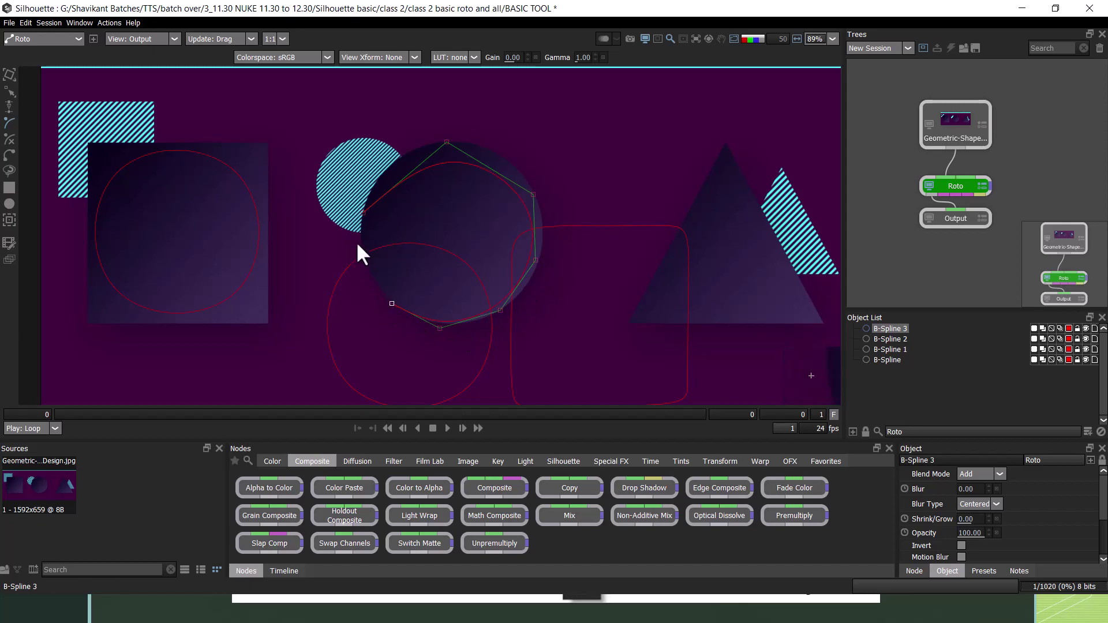
{"action": "left_click", "coordinate": [364, 213]}
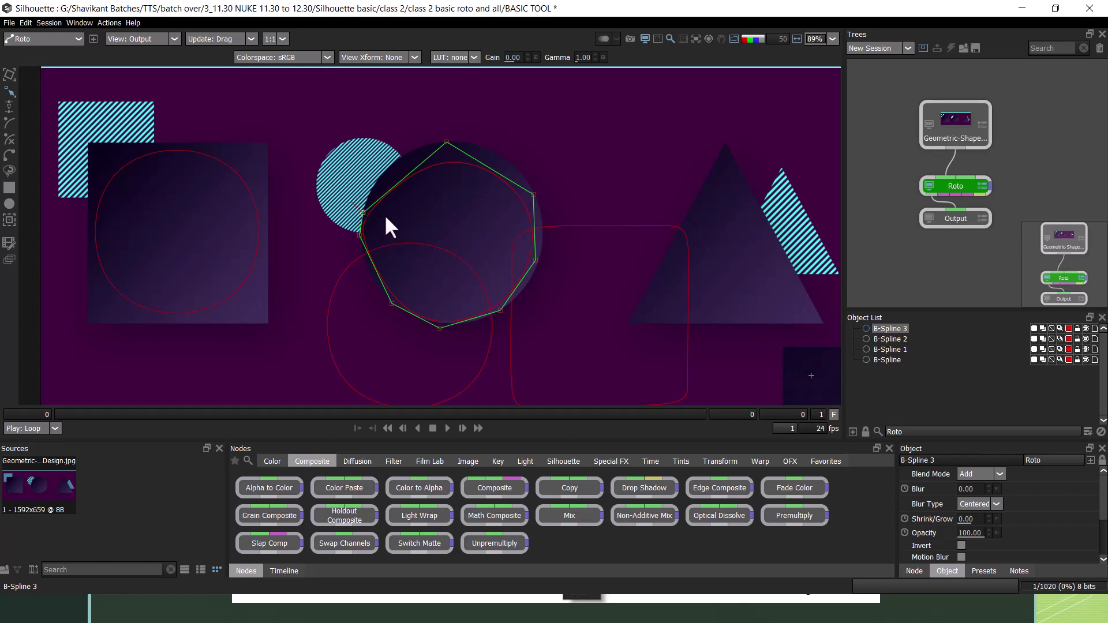
Drag each circle spline point outward onto the circle's edge, then reselect the shape
{"action": "left_click_drag", "start_coordinate": [363, 215], "coordinate": [371, 174]}
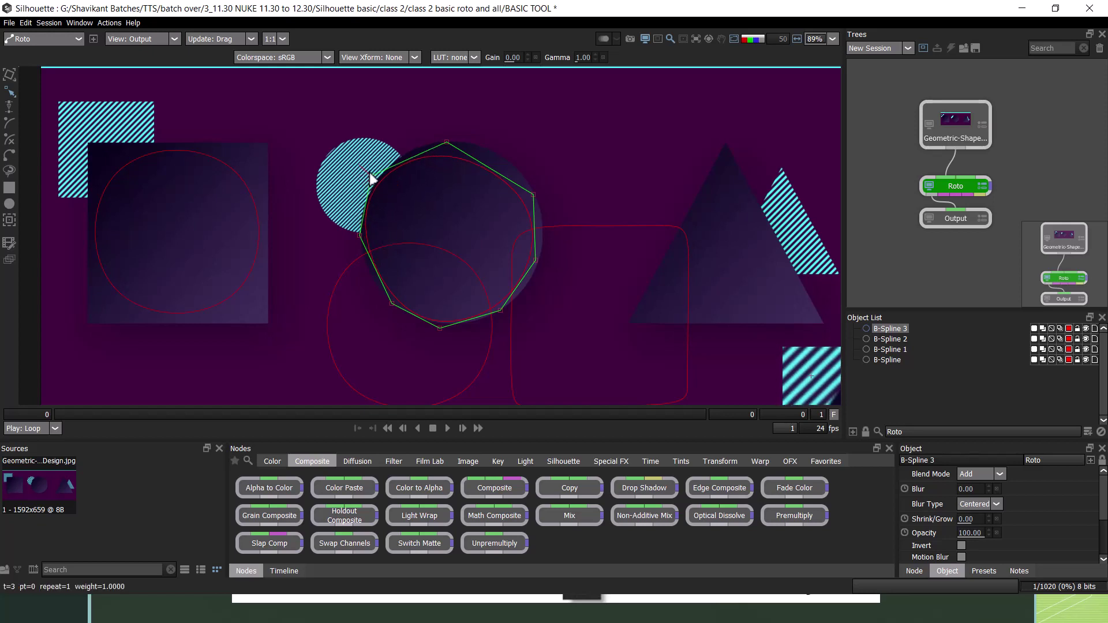
{"action": "left_click", "coordinate": [447, 142]}
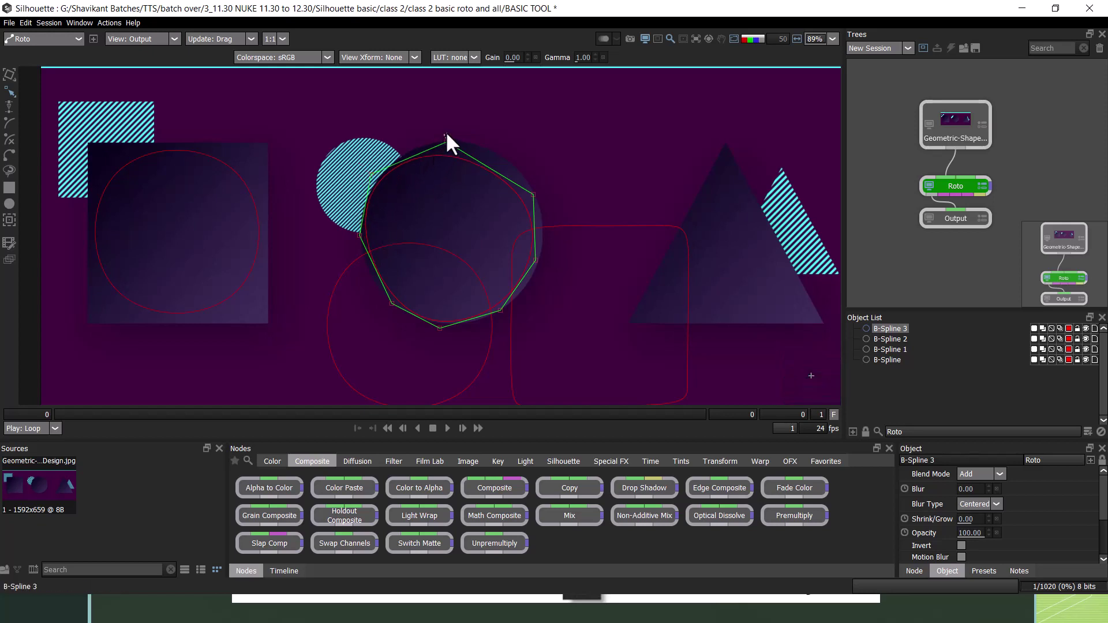
{"action": "left_click_drag", "start_coordinate": [448, 141], "coordinate": [448, 129]}
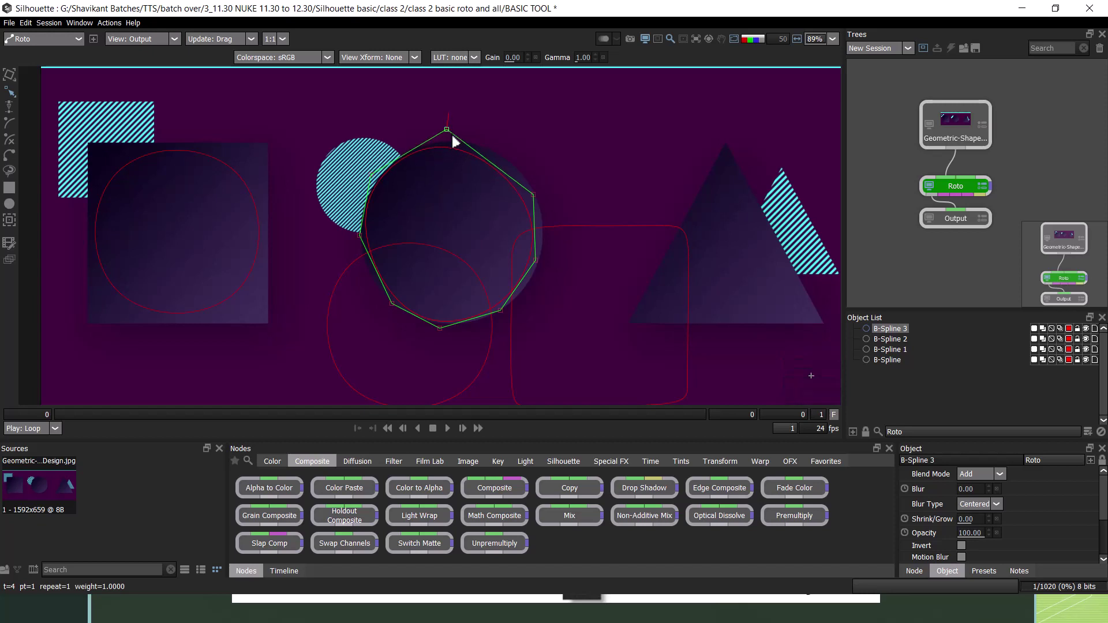
{"action": "mouse_move", "coordinate": [534, 195]}
{"action": "left_mouse_down"}
{"action": "mouse_move", "coordinate": [549, 195]}
{"action": "mouse_move", "coordinate": [548, 181]}
{"action": "left_mouse_up"}
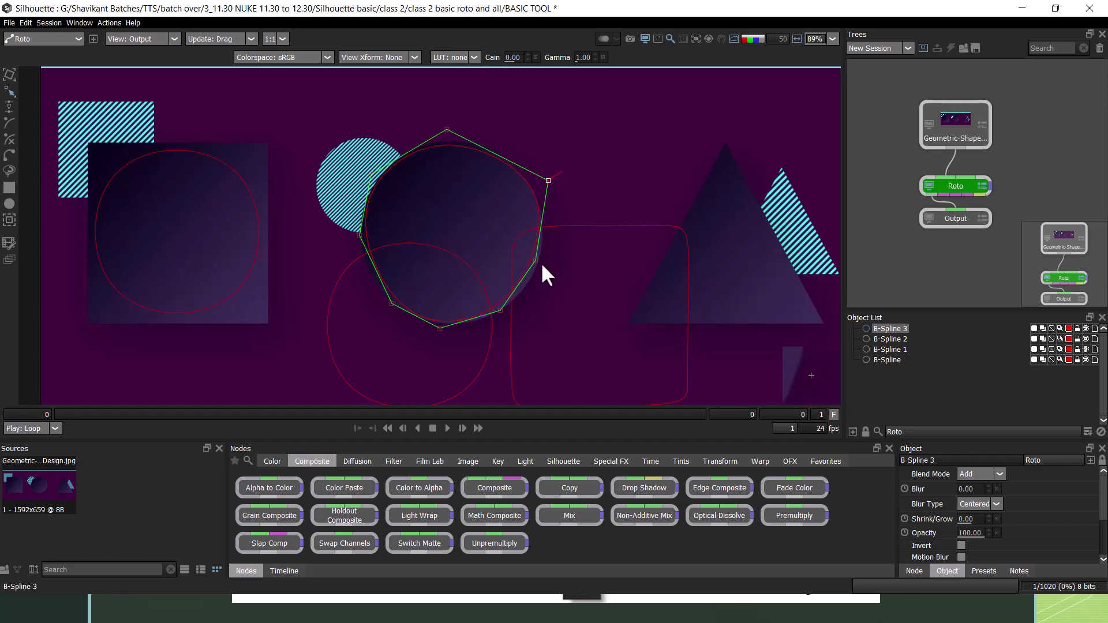
{"action": "left_click_drag", "start_coordinate": [536, 261], "coordinate": [539, 277]}
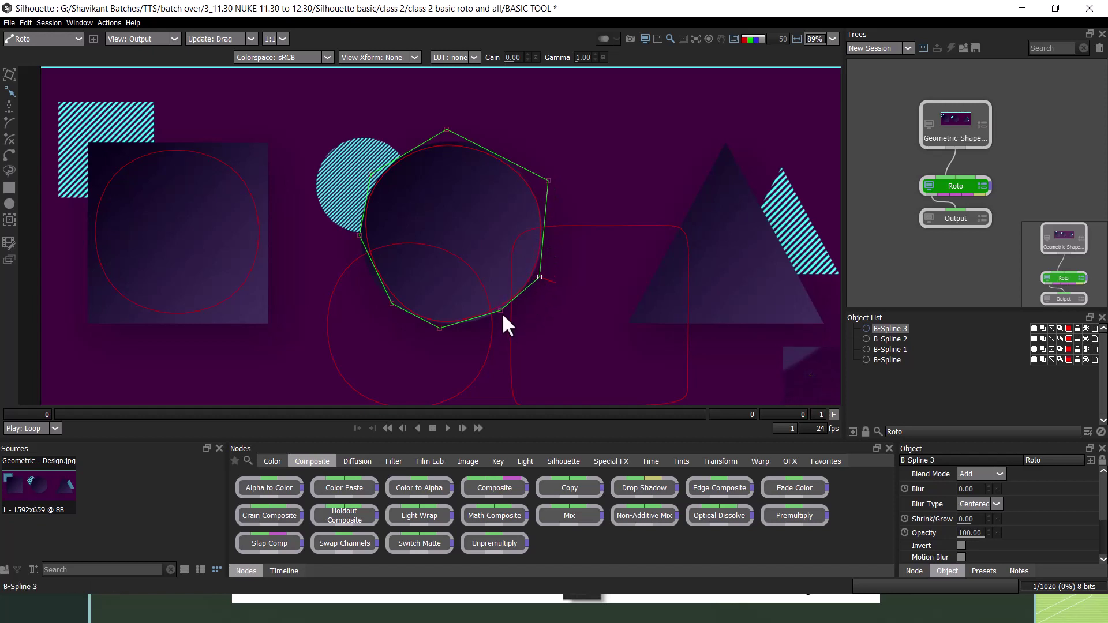
{"action": "left_click_drag", "start_coordinate": [500, 311], "coordinate": [436, 332]}
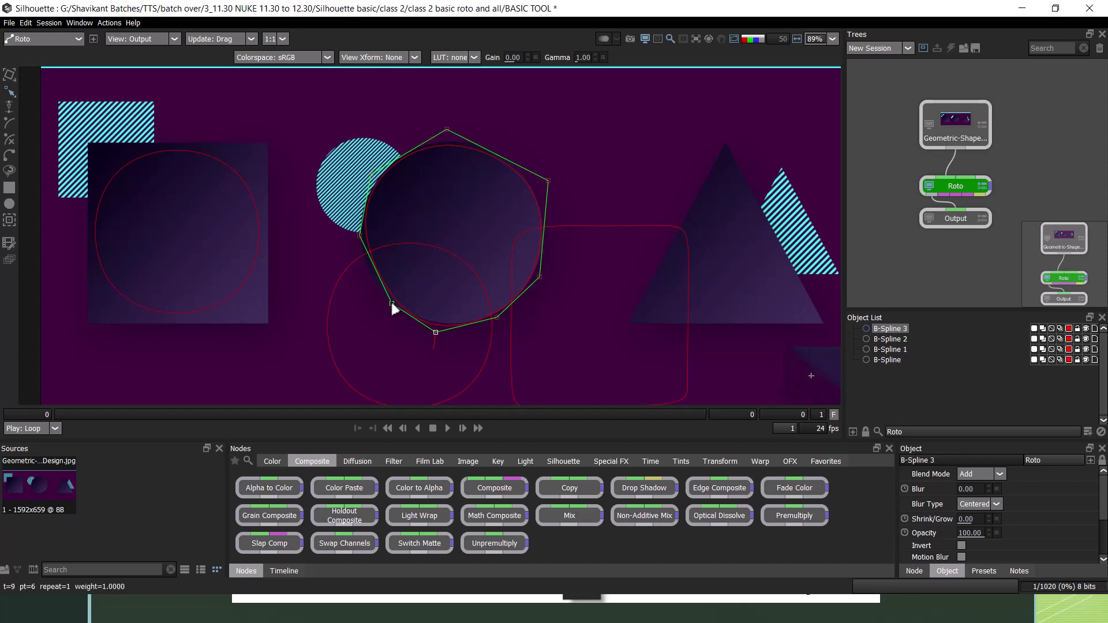
{"action": "left_click_drag", "start_coordinate": [392, 304], "coordinate": [373, 299]}
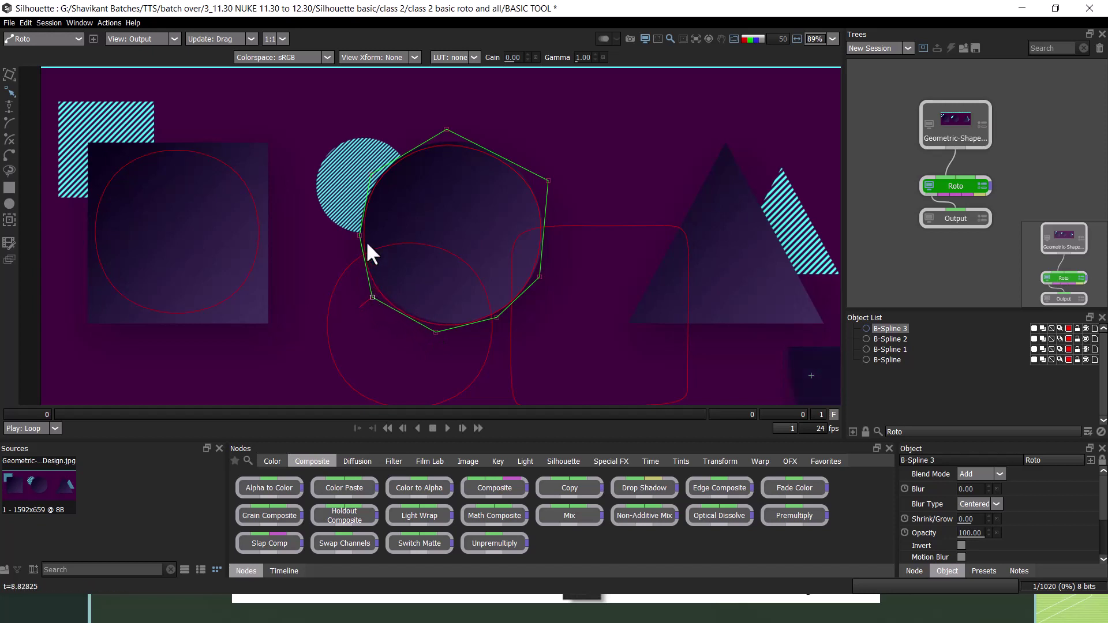
{"action": "left_click_drag", "start_coordinate": [358, 234], "coordinate": [350, 235]}
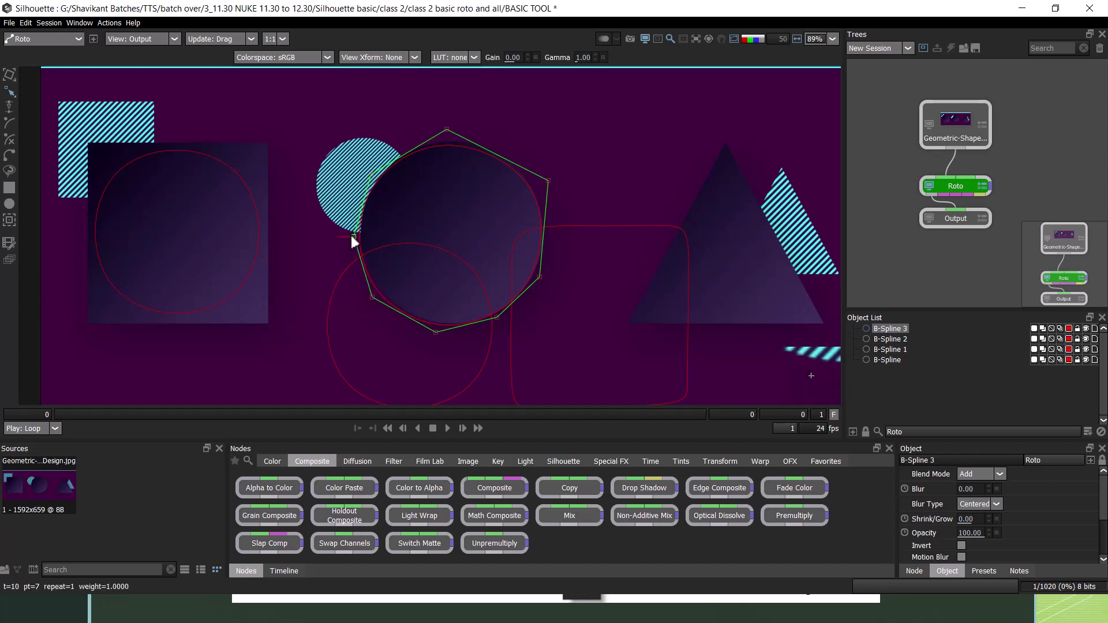
{"action": "left_click", "coordinate": [372, 172]}
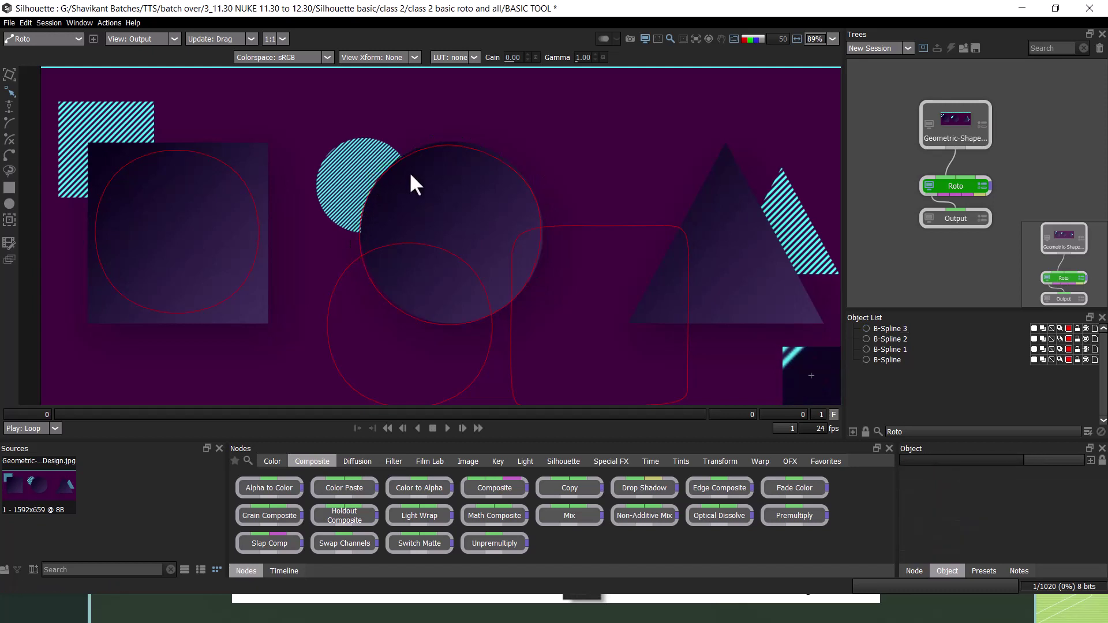
{"action": "left_click", "coordinate": [476, 149]}
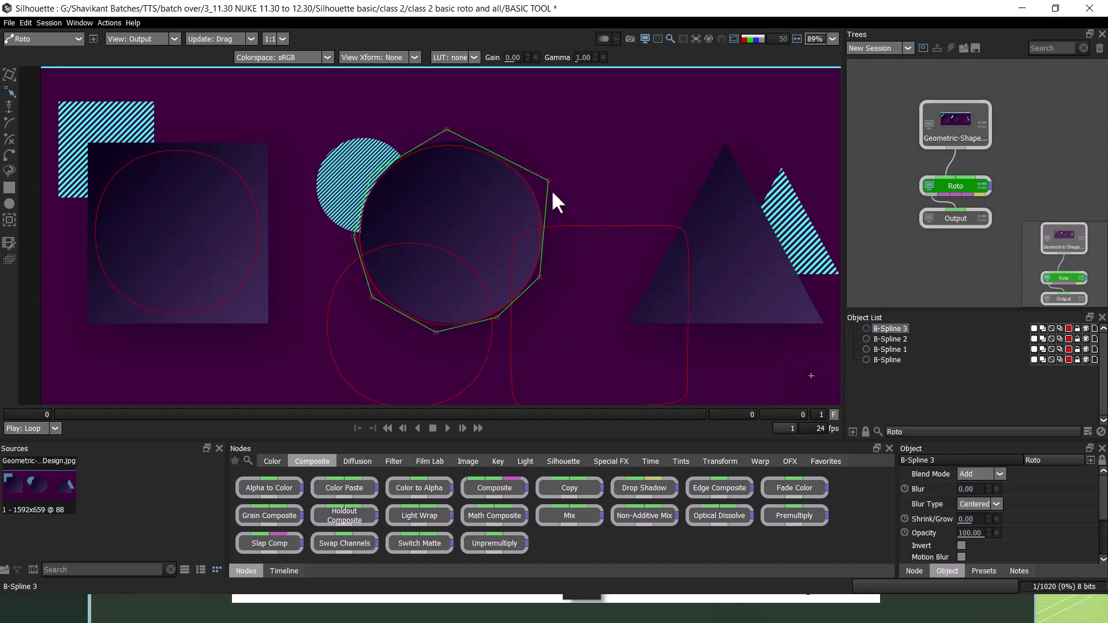
Check the matte with the O overlay and A alpha view, then return to colour
{"action": "key", "text": "o"}
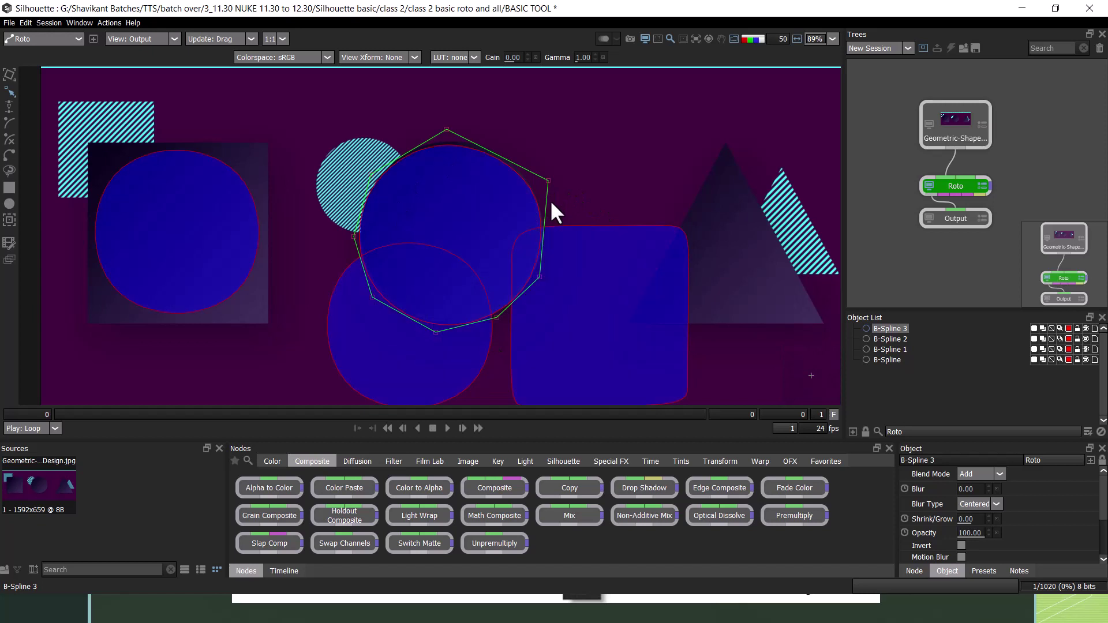
{"action": "key", "text": "a"}
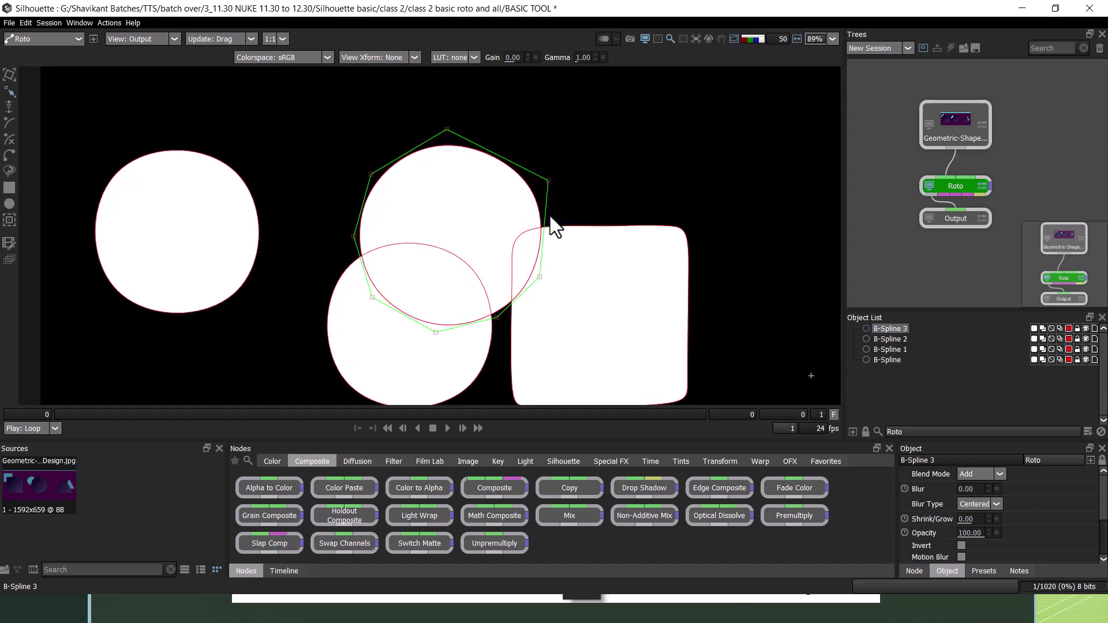
{"action": "key", "text": "a"}
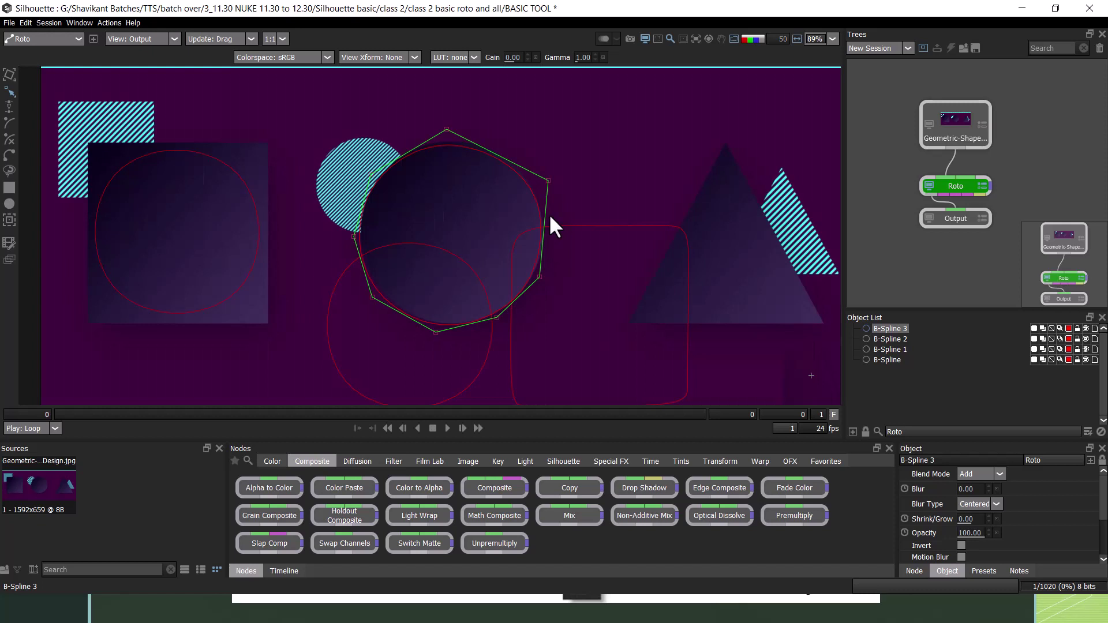
Try Corner, B-Spline and Center on the circle spline's top point
{"action": "right_click", "coordinate": [446, 128]}
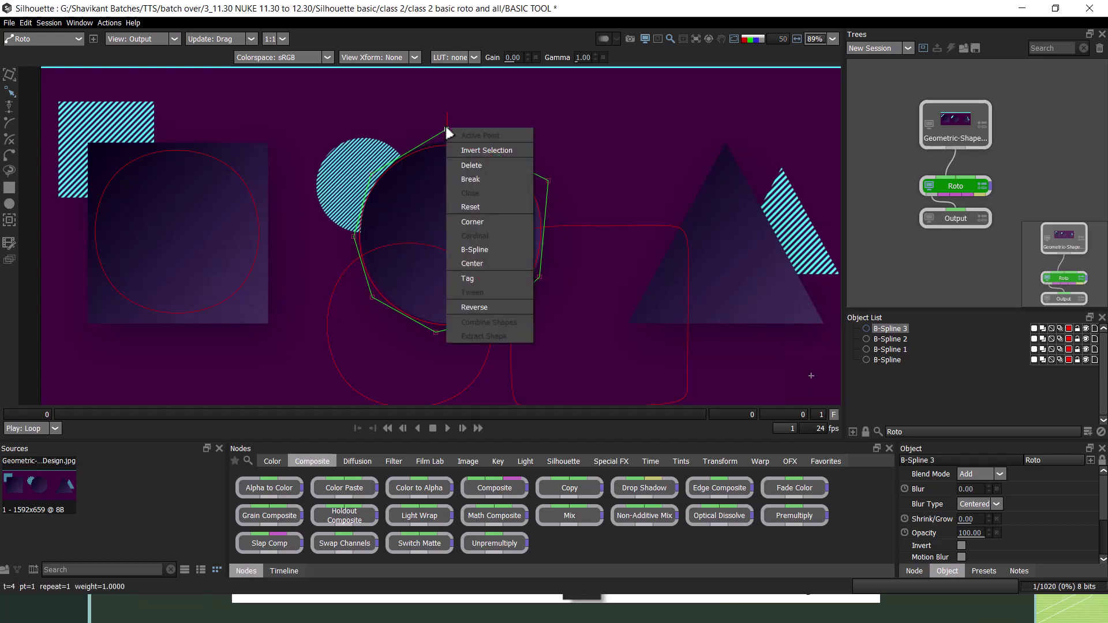
{"action": "left_click", "coordinate": [498, 223]}
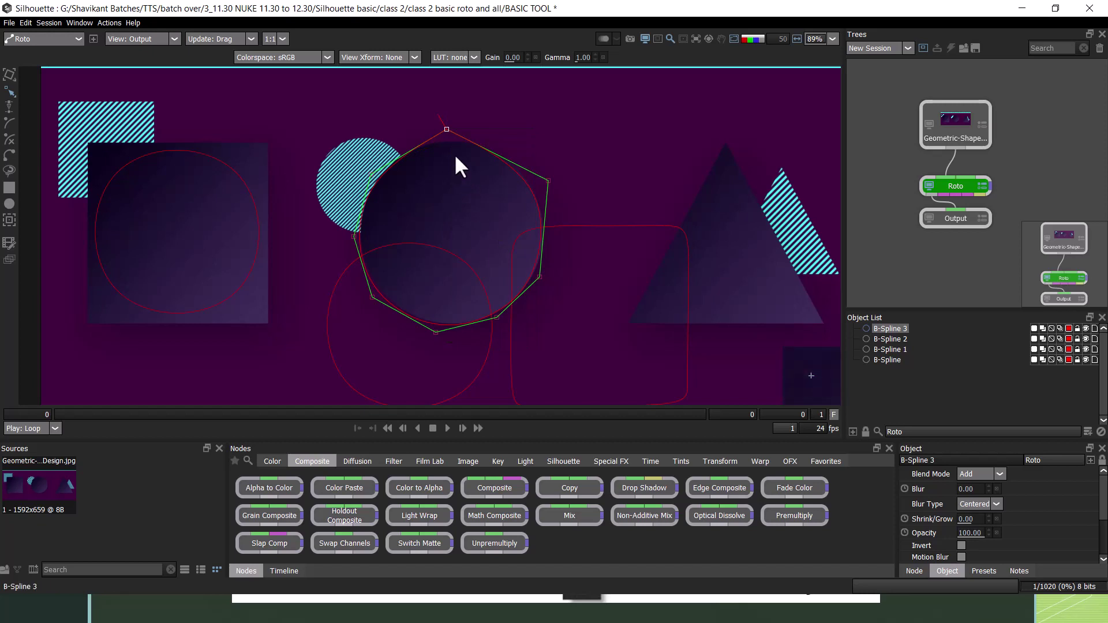
{"action": "right_click", "coordinate": [443, 129]}
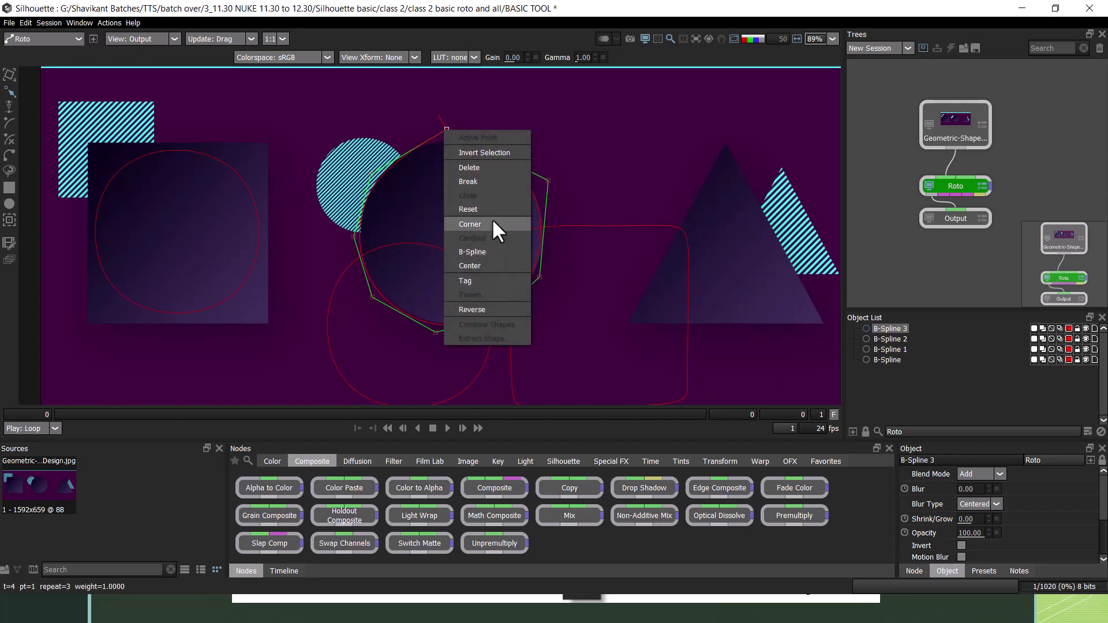
{"action": "left_click", "coordinate": [486, 251]}
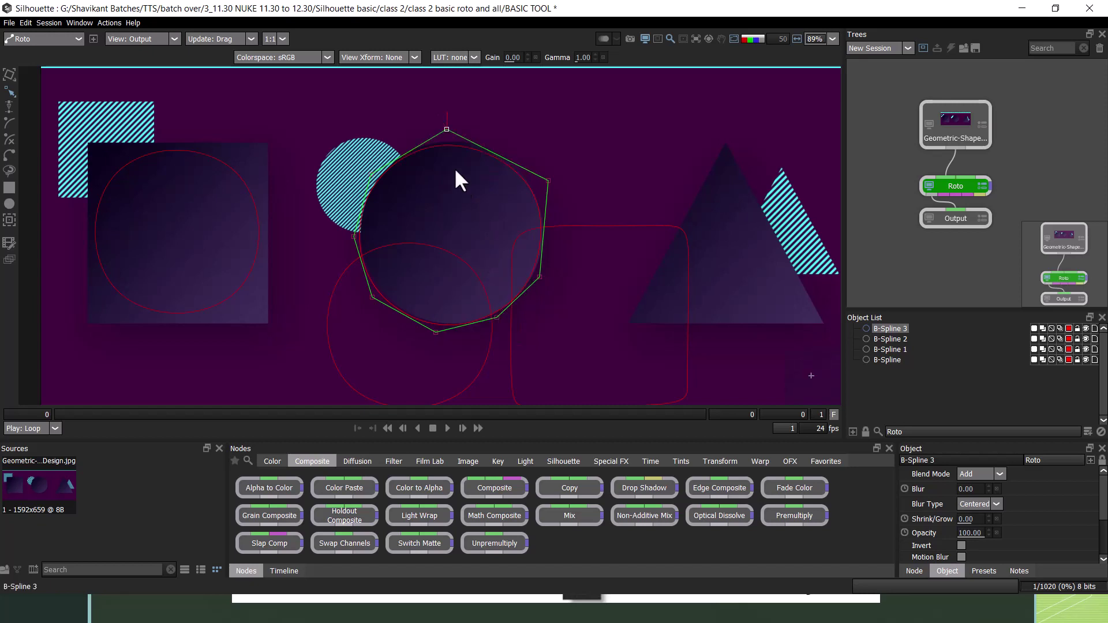
{"action": "right_click", "coordinate": [446, 129]}
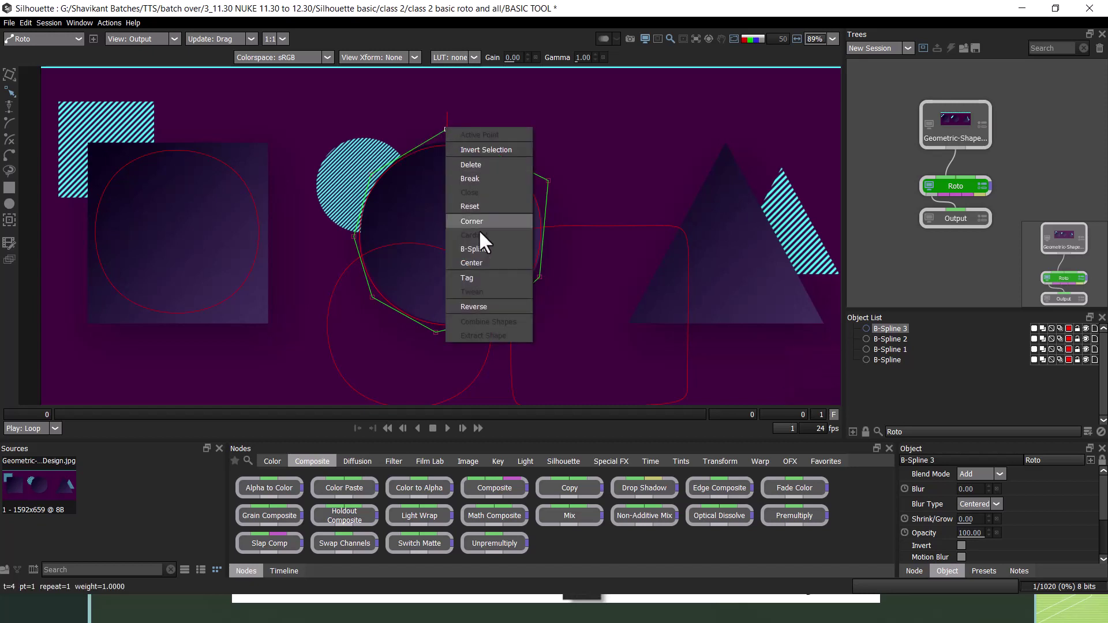
{"action": "left_click", "coordinate": [487, 262]}
Toggle the top point between corner and smooth, reset it, and drag it back to the top
{"action": "right_click", "coordinate": [465, 178]}
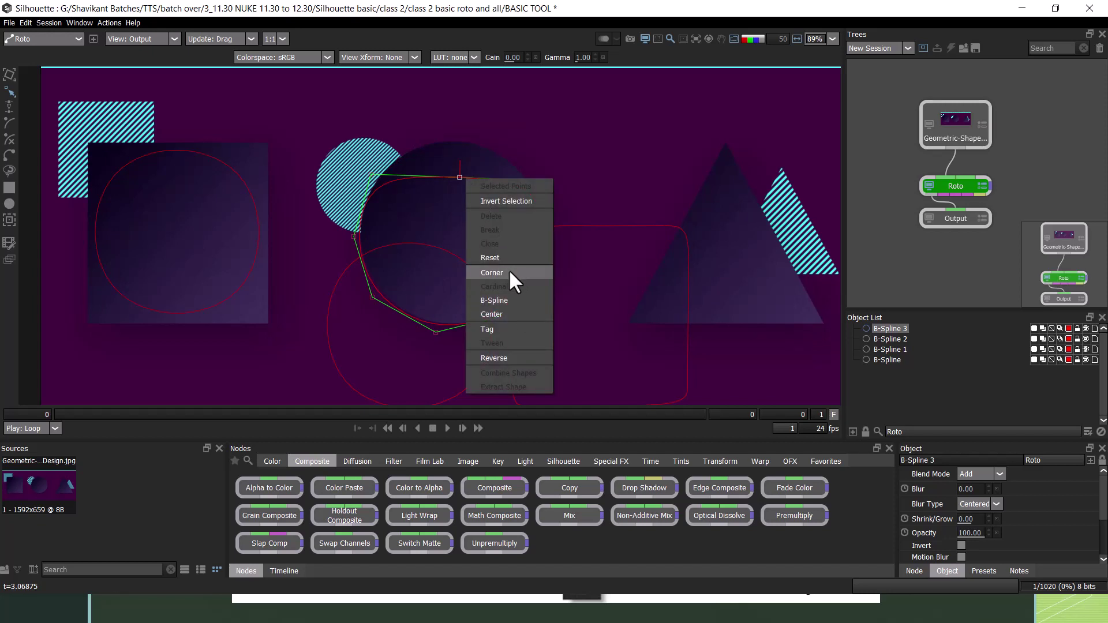
{"action": "left_click", "coordinate": [510, 271]}
{"action": "right_click", "coordinate": [456, 173]}
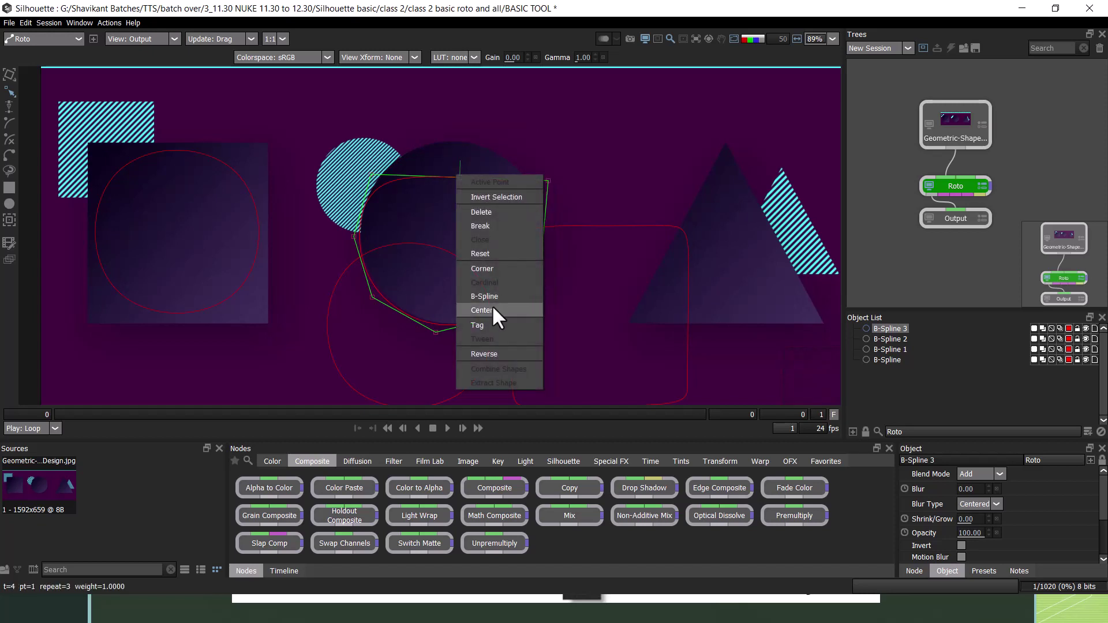
{"action": "left_click", "coordinate": [496, 296]}
{"action": "right_click", "coordinate": [461, 176]}
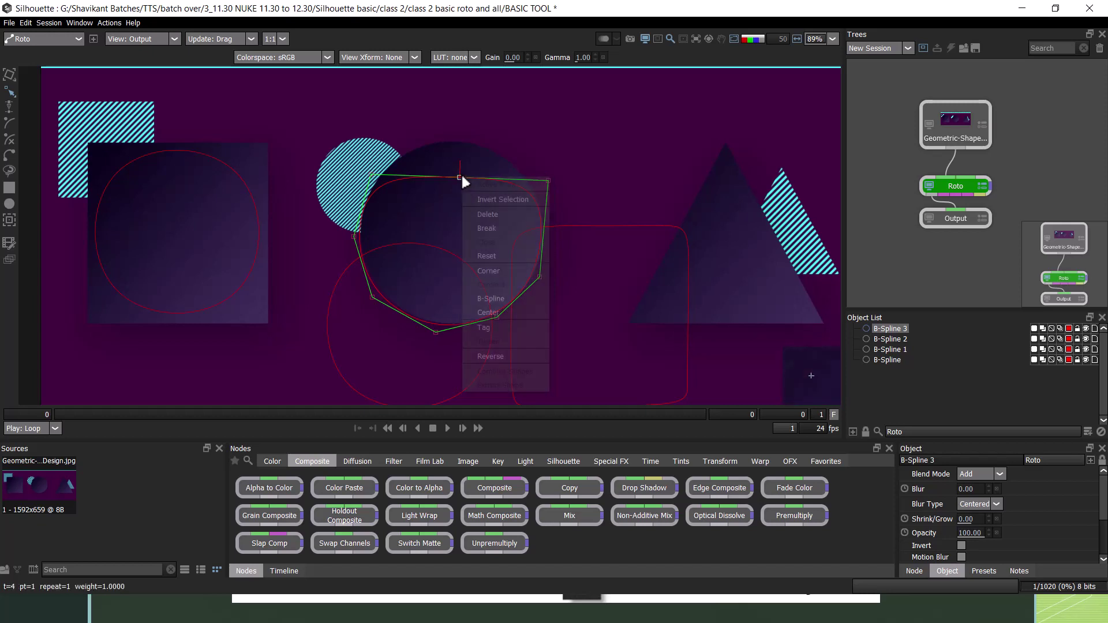
{"action": "left_click", "coordinate": [503, 310]}
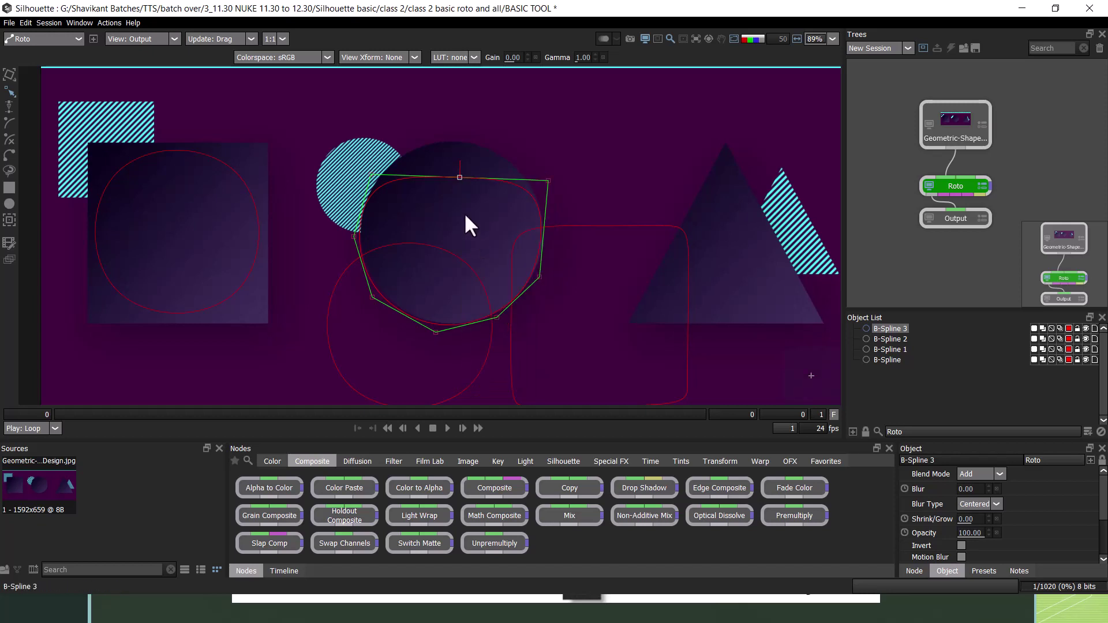
{"action": "right_click", "coordinate": [460, 175]}
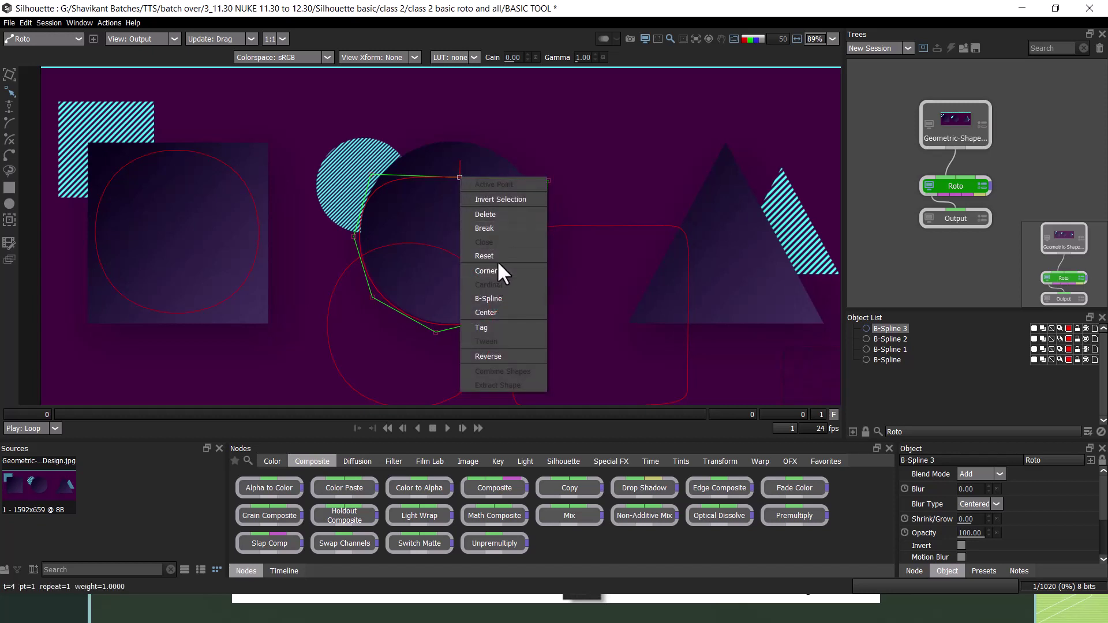
{"action": "left_click", "coordinate": [497, 256]}
{"action": "left_click_drag", "start_coordinate": [460, 177], "coordinate": [451, 126]}
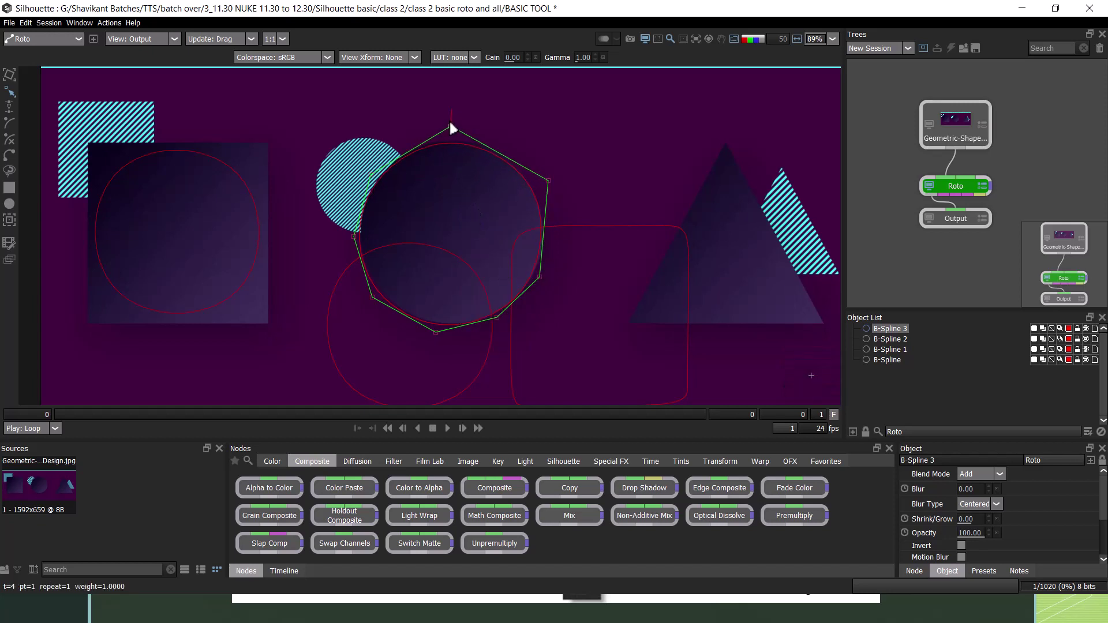
Use Invert Selection on the spline points, including after selecting only the upper-right point
{"action": "right_click", "coordinate": [517, 162]}
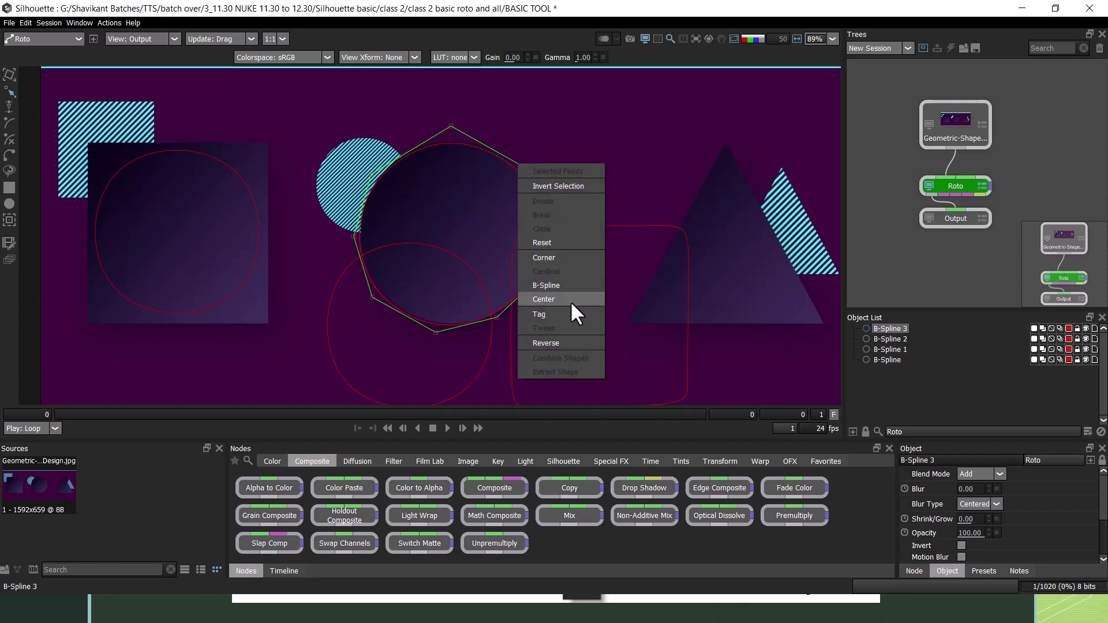
{"action": "left_click", "coordinate": [580, 188]}
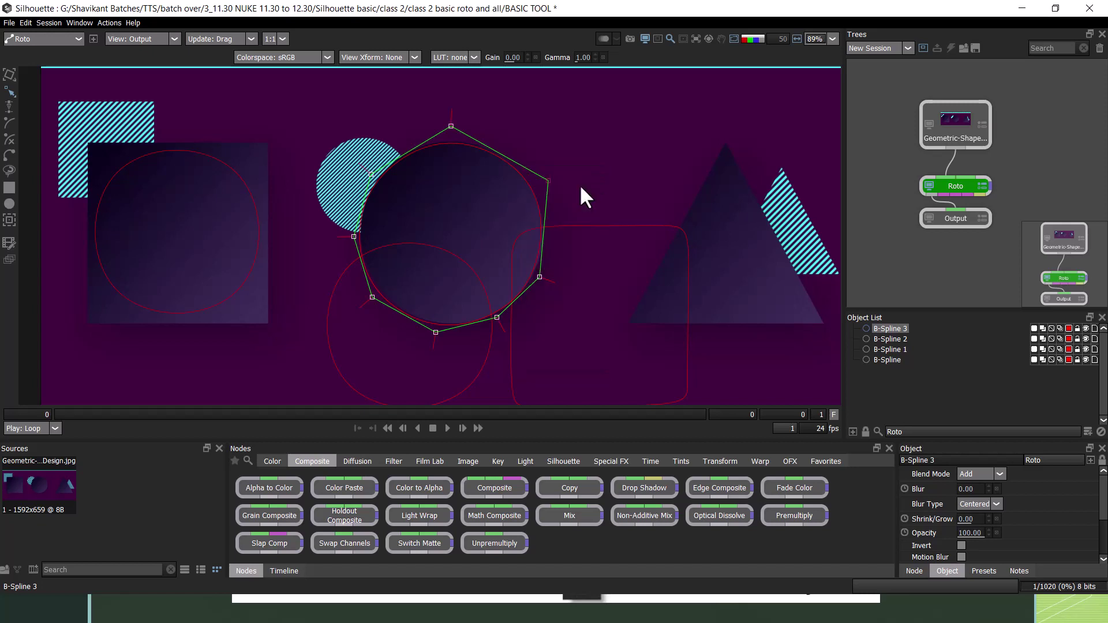
{"action": "left_click_drag", "start_coordinate": [573, 166], "coordinate": [543, 203]}
{"action": "right_click", "coordinate": [551, 184]}
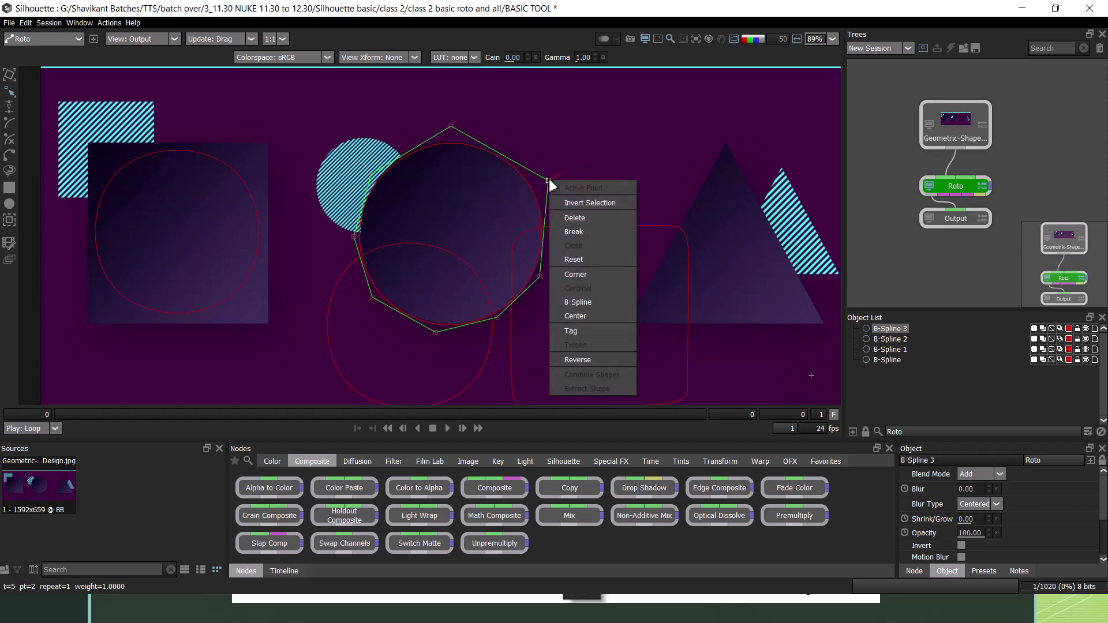
{"action": "left_click", "coordinate": [577, 202]}
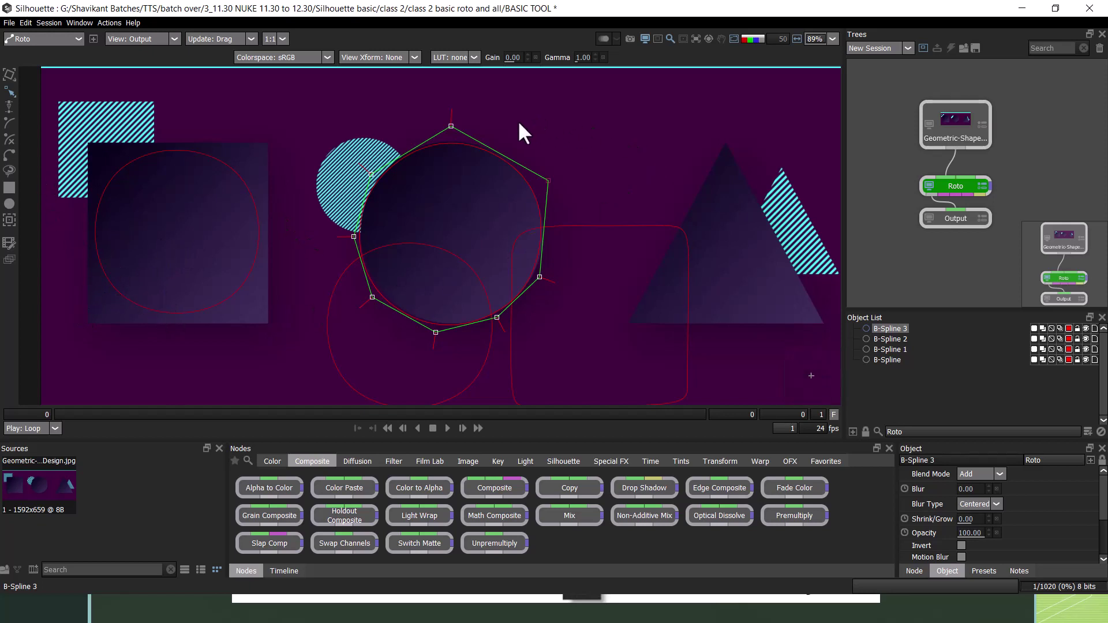
Draw a three-point spline around the triangle, then undo its last point
{"action": "left_click", "coordinate": [12, 121]}
{"action": "left_click", "coordinate": [725, 142]}
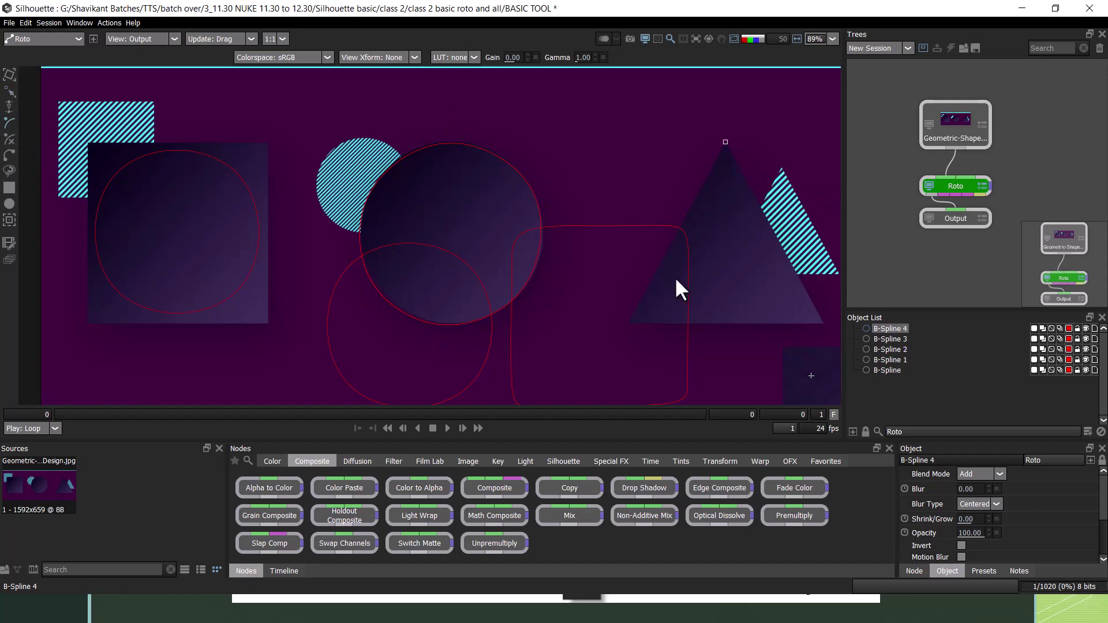
{"action": "left_click", "coordinate": [628, 322]}
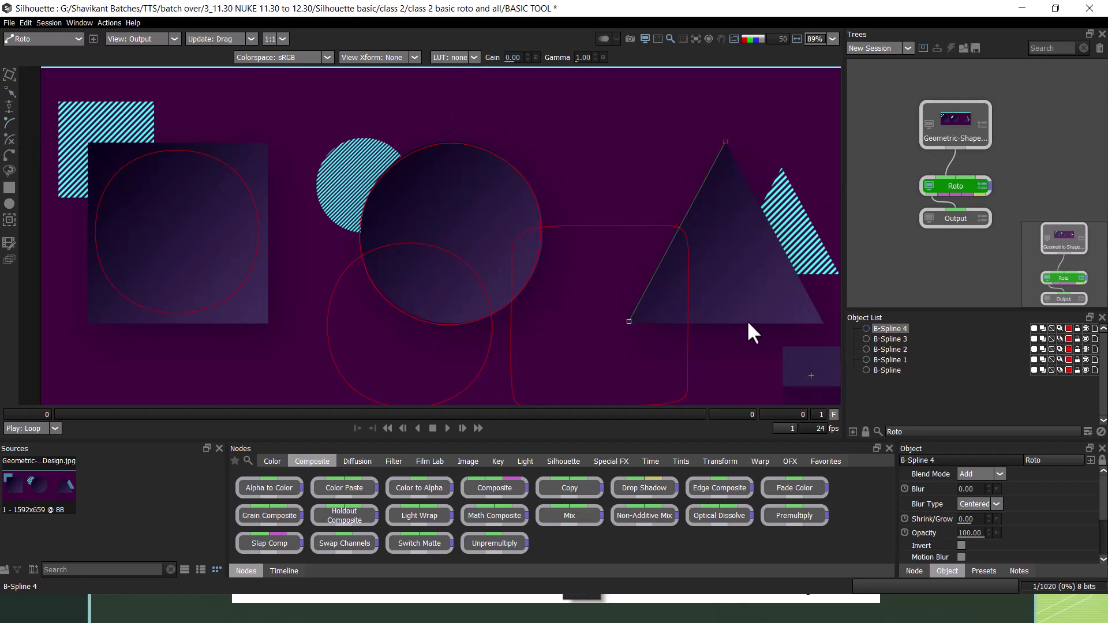
{"action": "left_click", "coordinate": [818, 321]}
{"action": "left_click", "coordinate": [726, 142]}
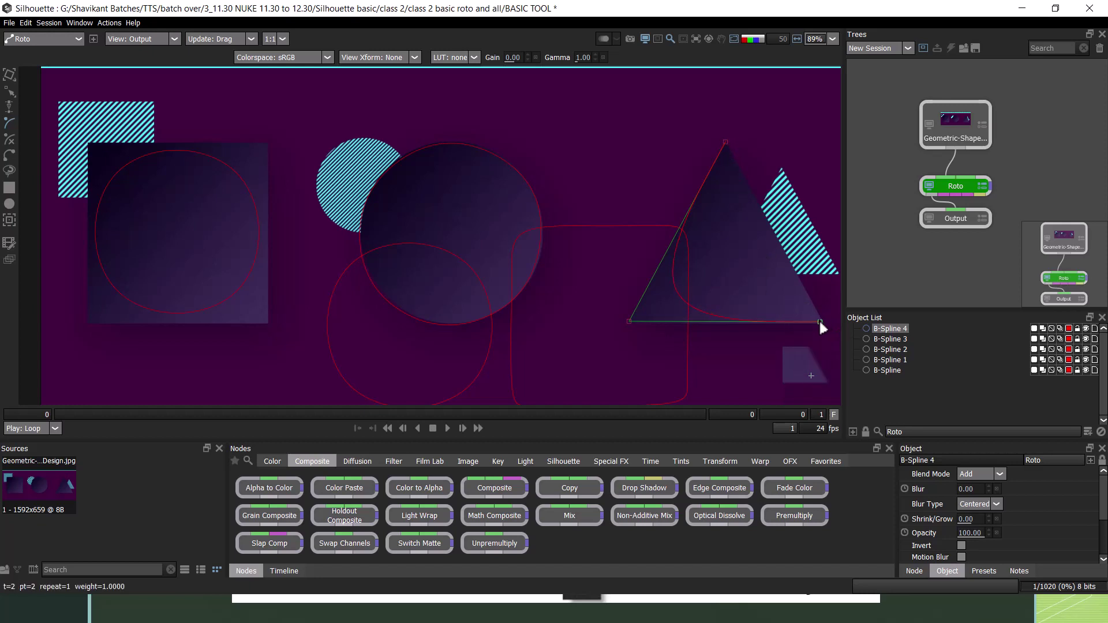
{"action": "key", "text": "ctrl+z"}
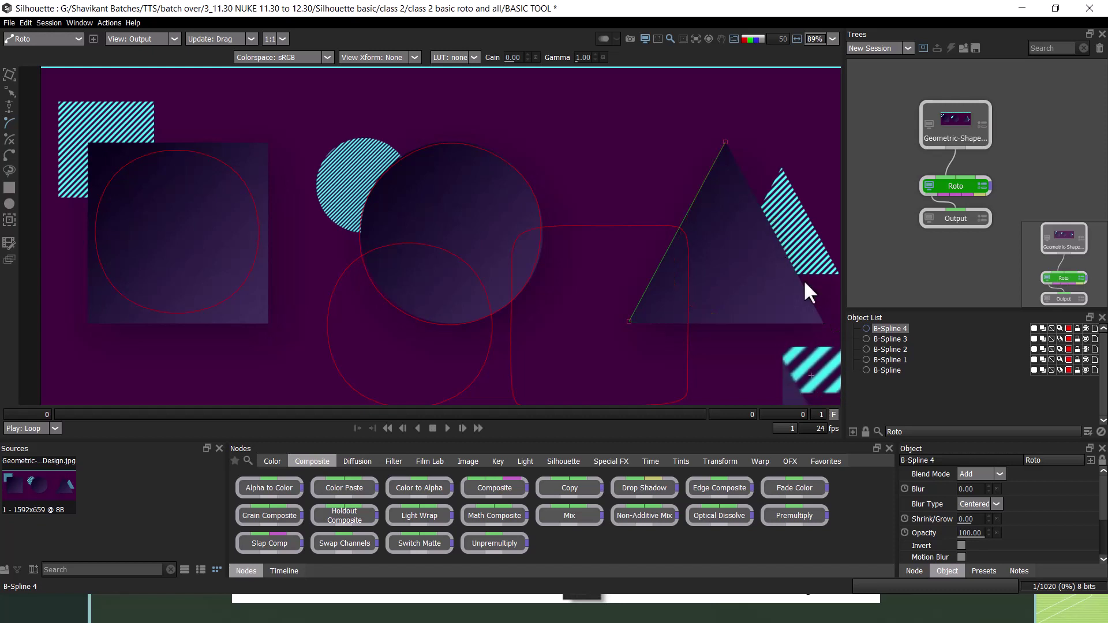
Redraw the triangle spline from its bottom-right corner and add points along the bottom edge
{"action": "left_click", "coordinate": [819, 321]}
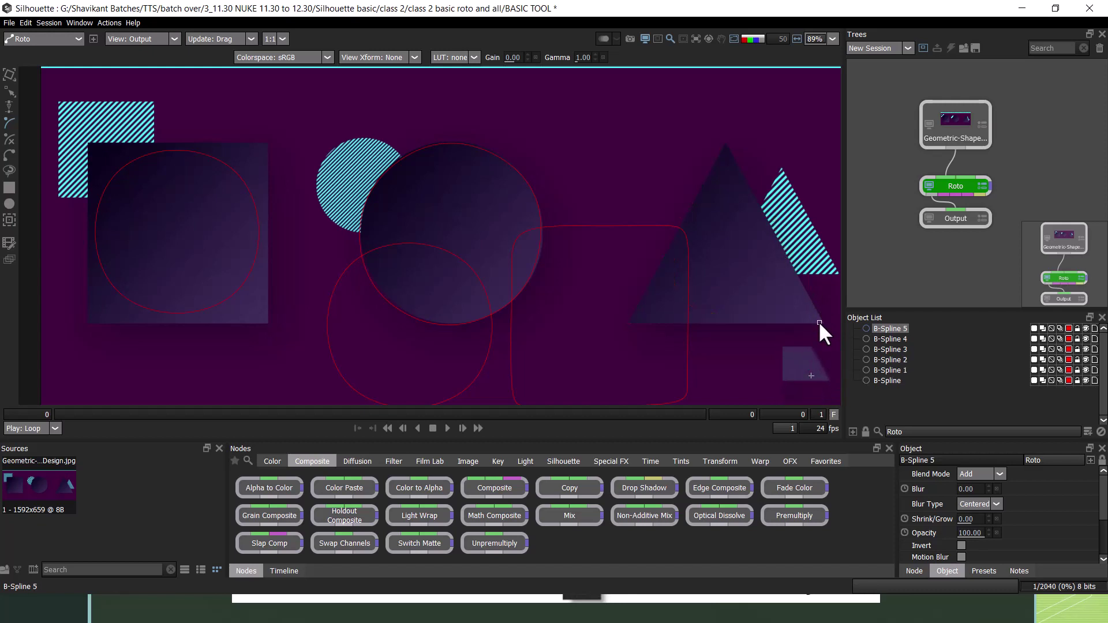
{"action": "left_click", "coordinate": [726, 143]}
{"action": "left_click", "coordinate": [630, 321]}
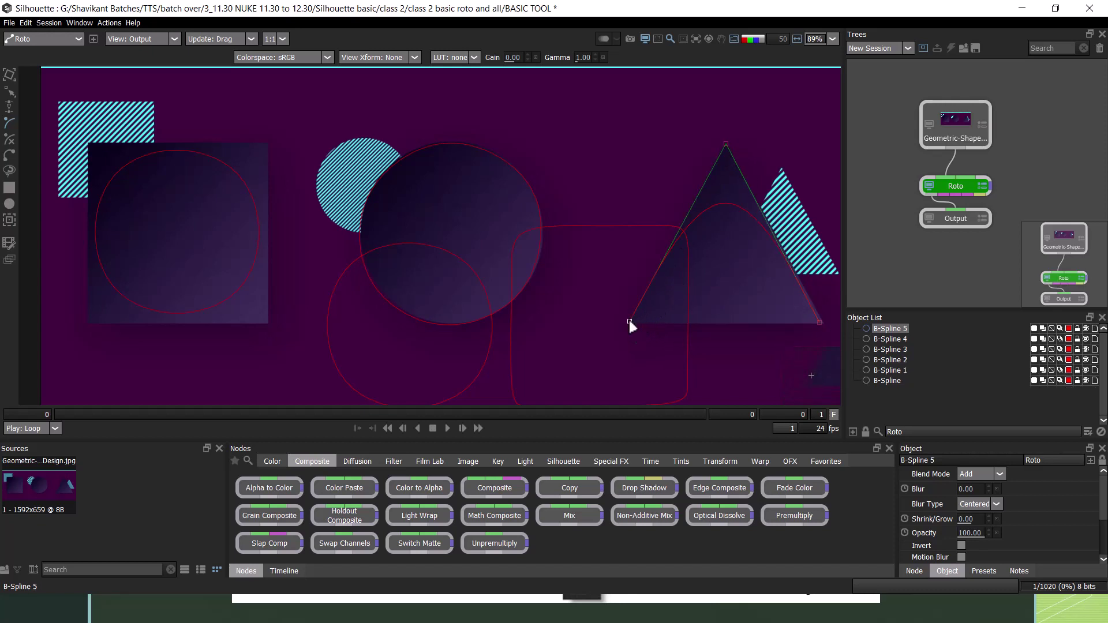
{"action": "left_click", "coordinate": [819, 322]}
{"action": "left_click", "coordinate": [806, 321], "text": "ctrl"}
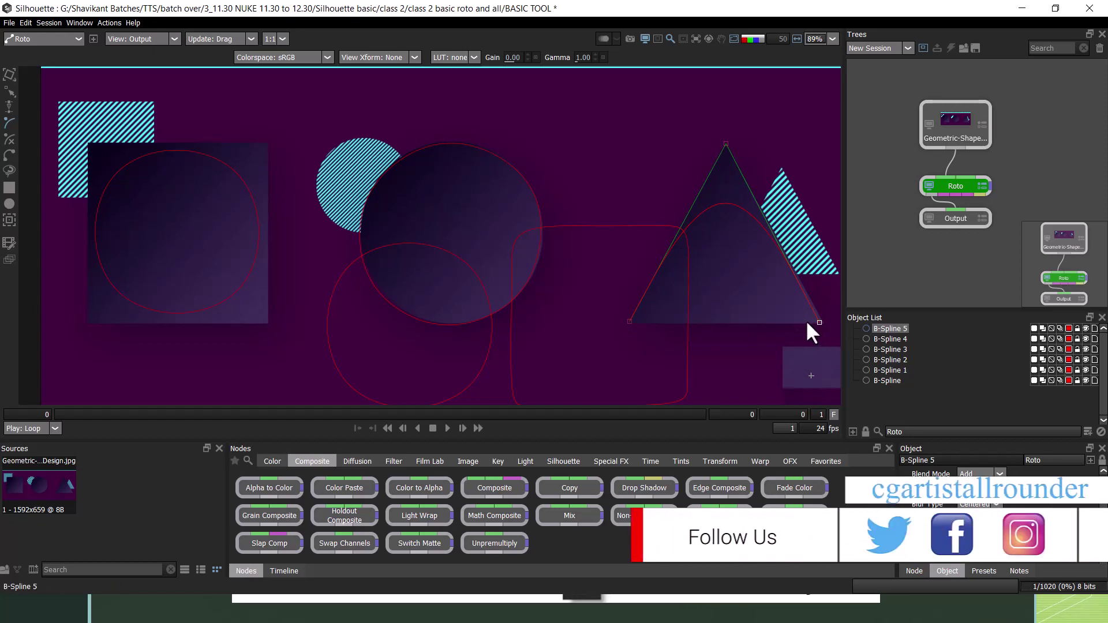
{"action": "left_click", "coordinate": [769, 322], "text": "ctrl"}
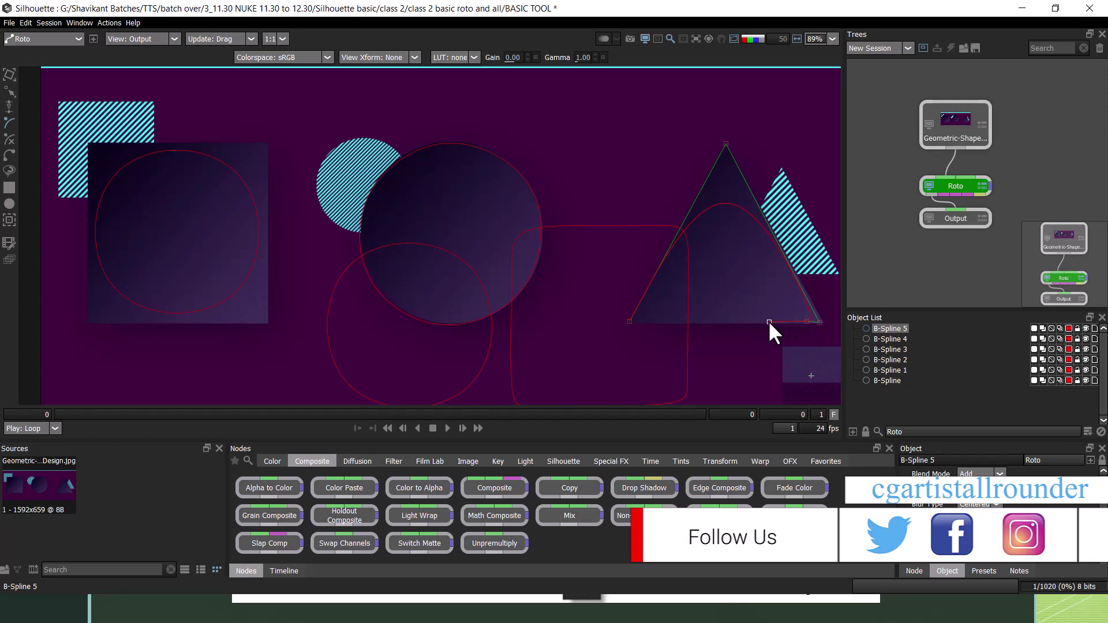
{"action": "left_click", "coordinate": [698, 320], "text": "ctrl"}
{"action": "left_click", "coordinate": [649, 321], "text": "ctrl"}
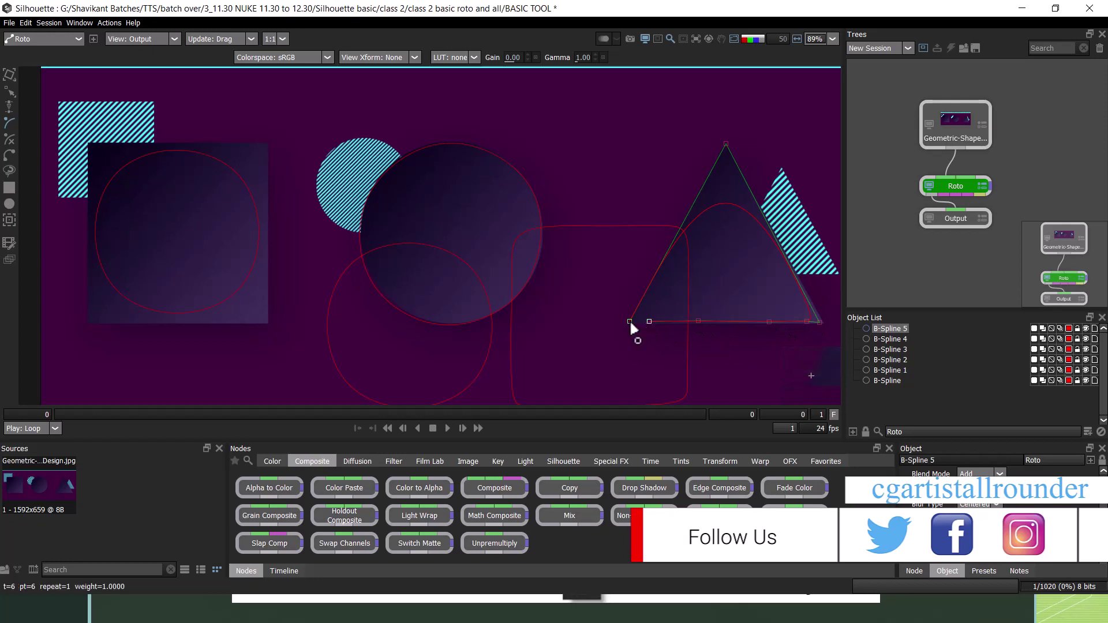
{"action": "left_click", "coordinate": [629, 321]}
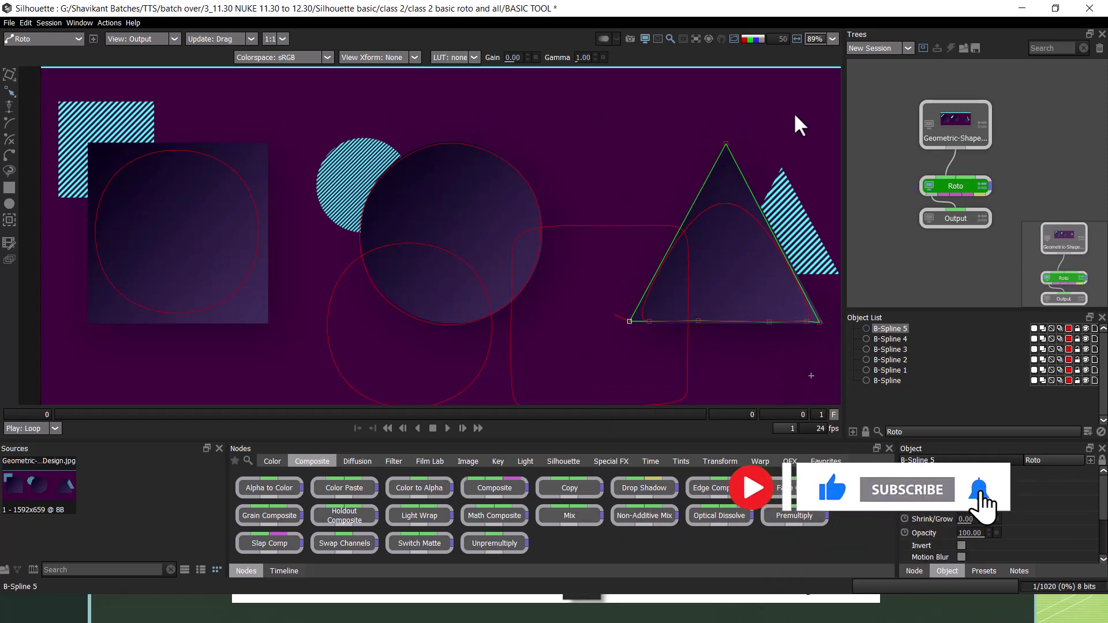
Make the triangle spline's apex point a sharp Corner
{"action": "left_click_drag", "start_coordinate": [793, 113], "coordinate": [662, 186]}
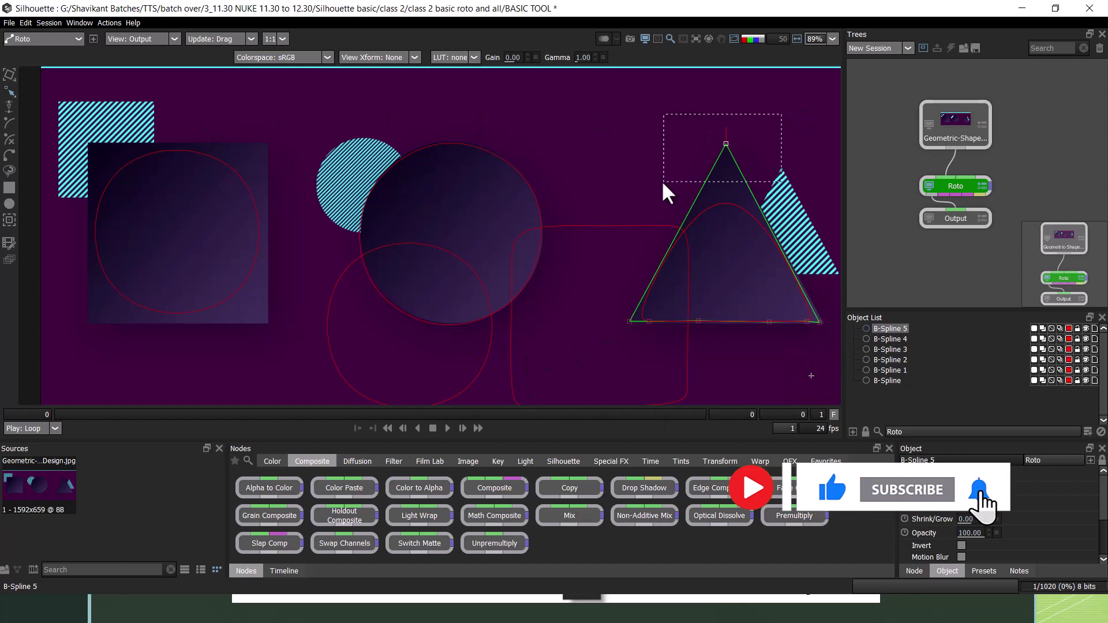
{"action": "right_click", "coordinate": [725, 145]}
{"action": "left_click", "coordinate": [774, 233]}
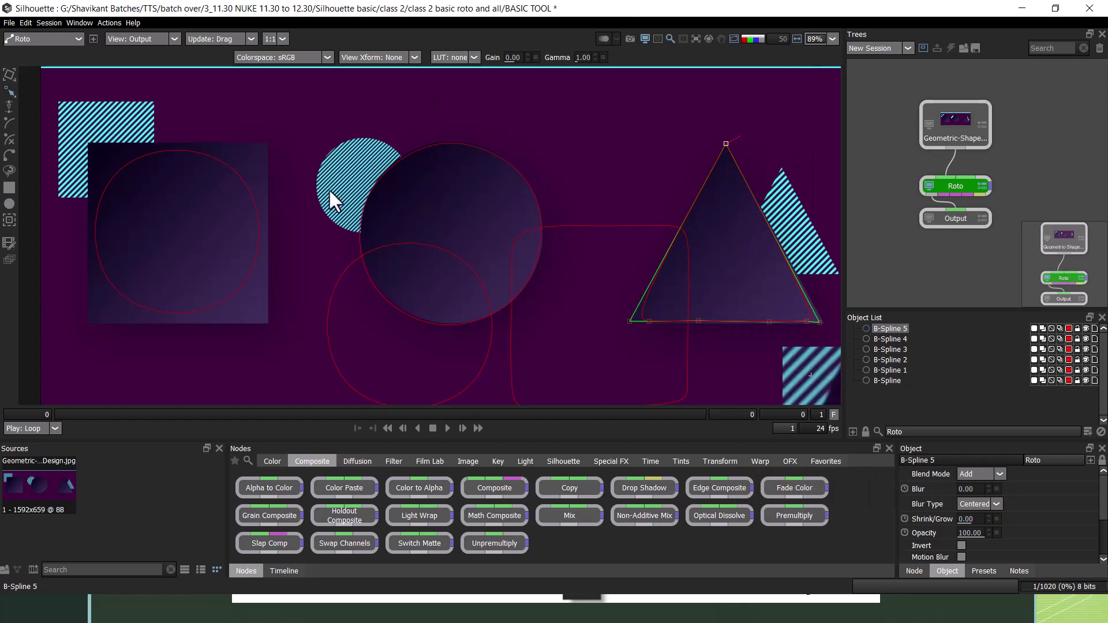
Select all six B-spline shapes and delete them
{"action": "left_click_drag", "start_coordinate": [105, 92], "coordinate": [879, 459]}
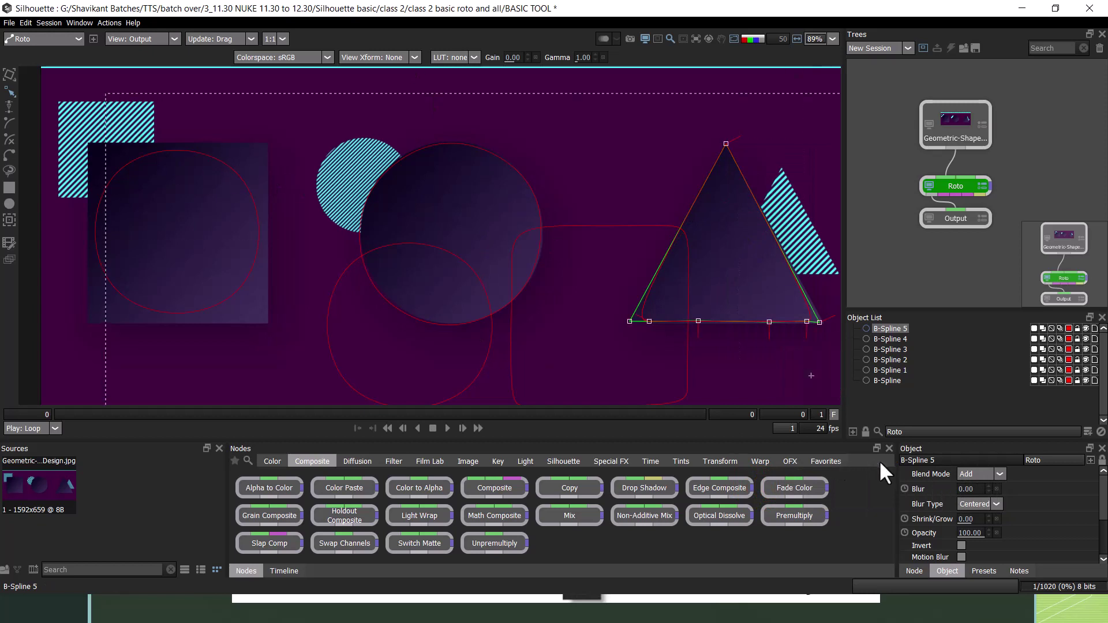
{"action": "left_click", "coordinate": [888, 380], "text": "shift"}
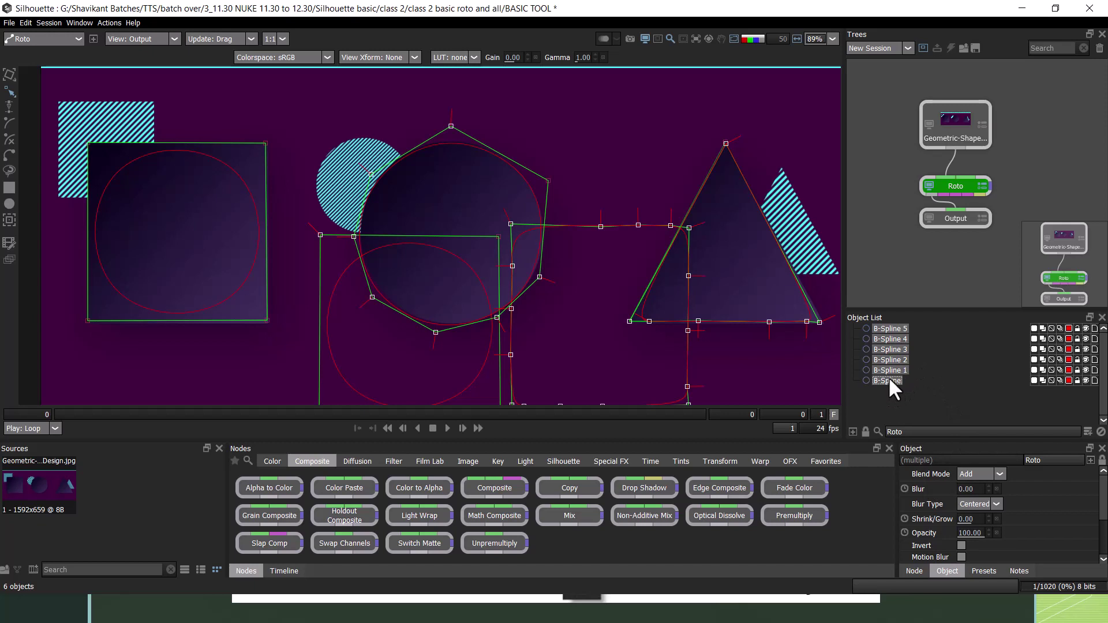
{"action": "key", "text": "Delete"}
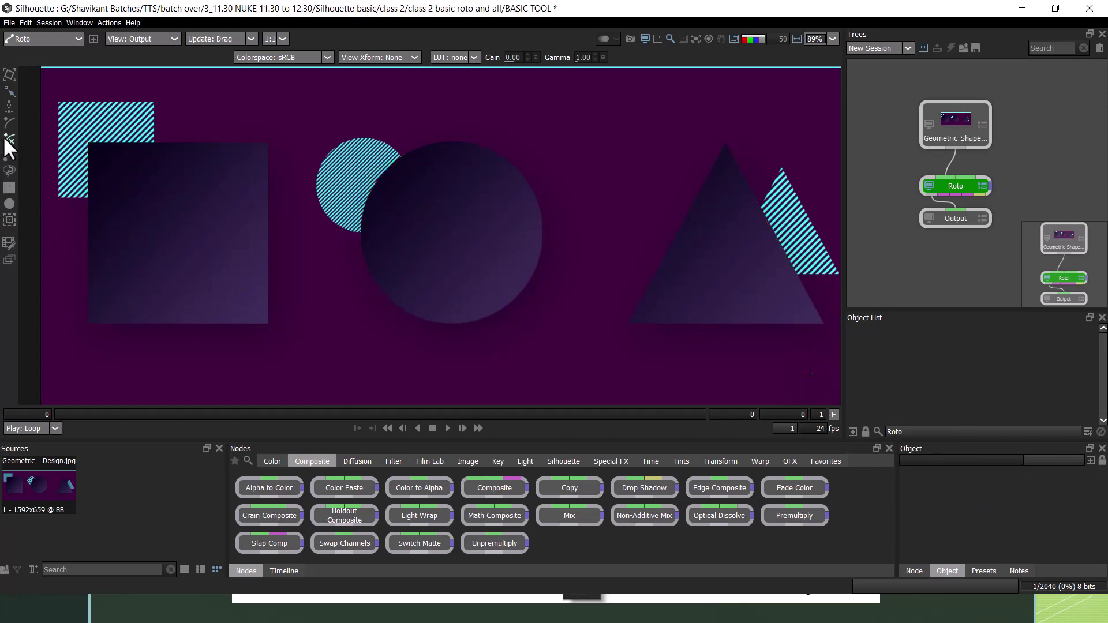
Trace the square with a six-point X-spline closed at its starting point on the top edge
{"action": "left_click", "coordinate": [88, 143]}
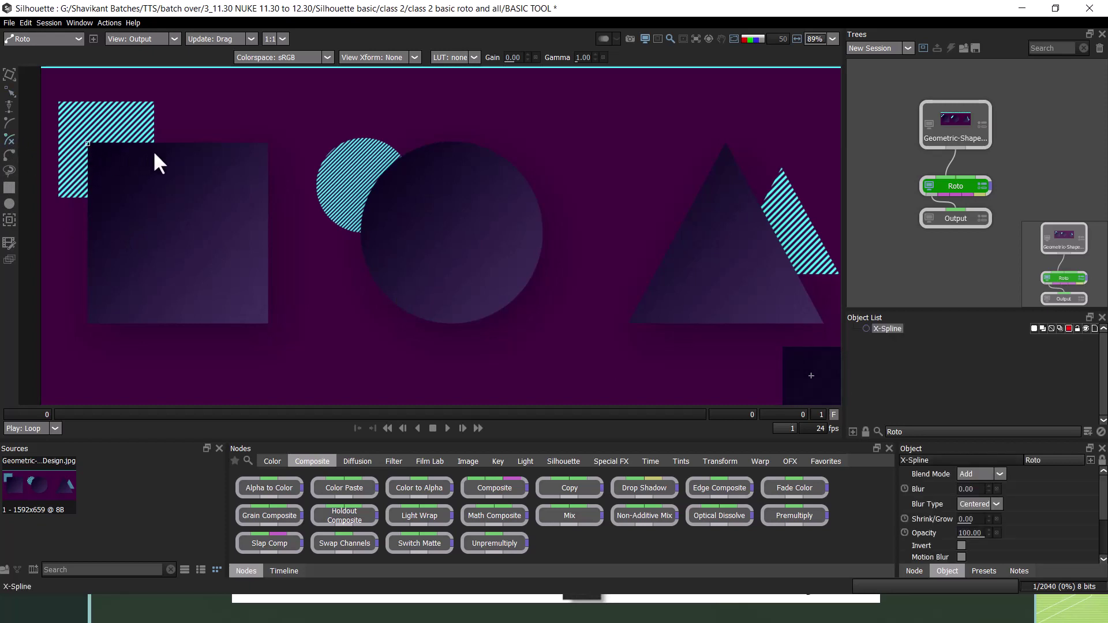
{"action": "left_click", "coordinate": [166, 144]}
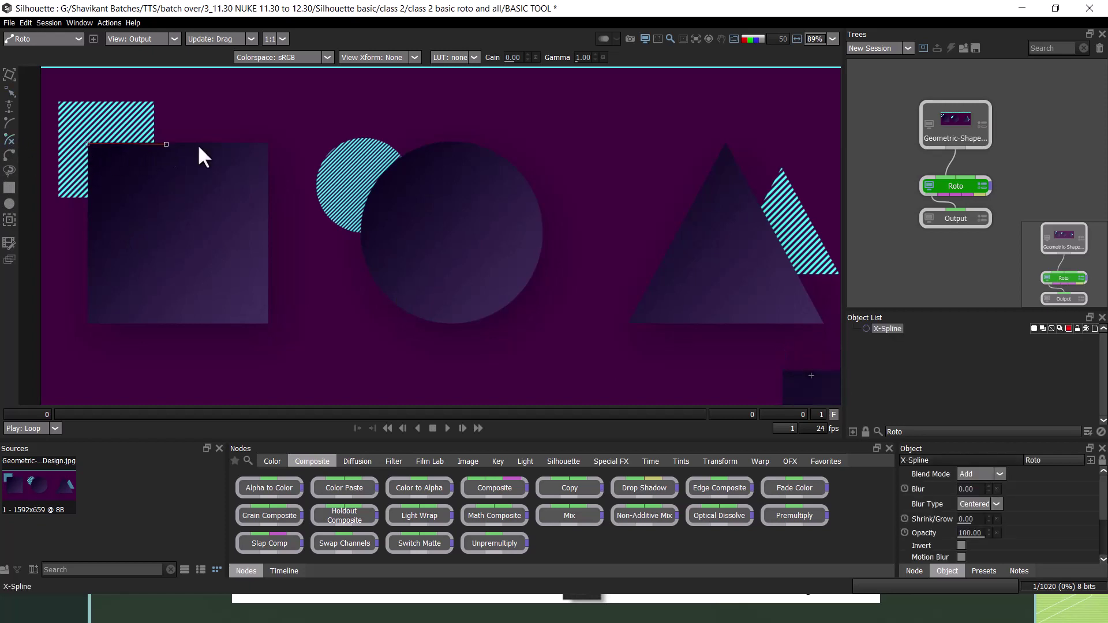
{"action": "left_click", "coordinate": [265, 143]}
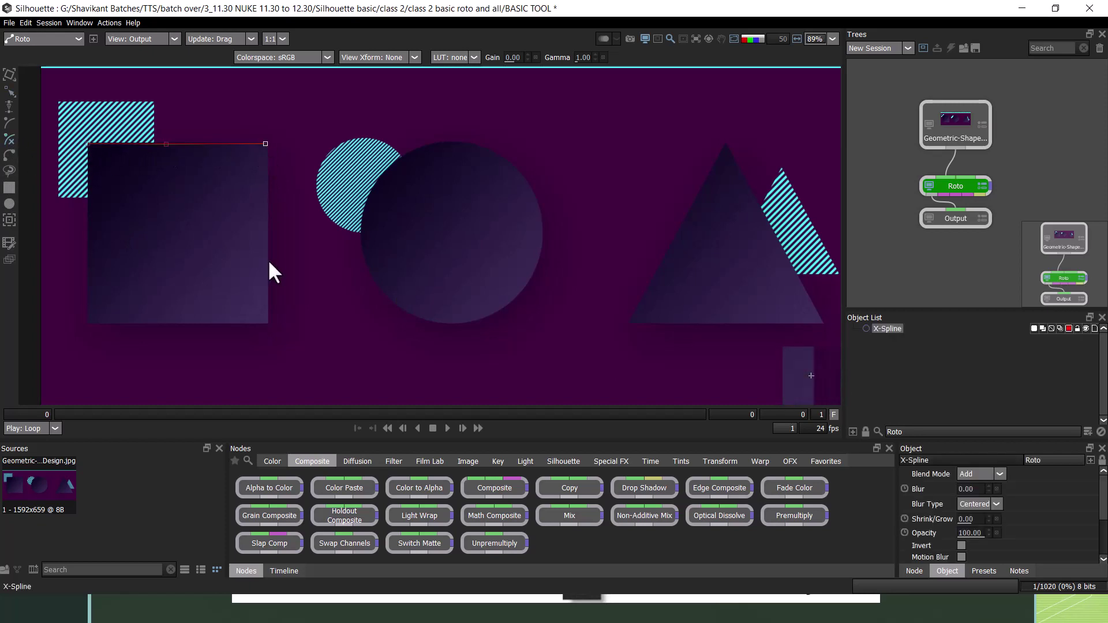
{"action": "left_click", "coordinate": [264, 320]}
{"action": "left_click", "coordinate": [180, 323]}
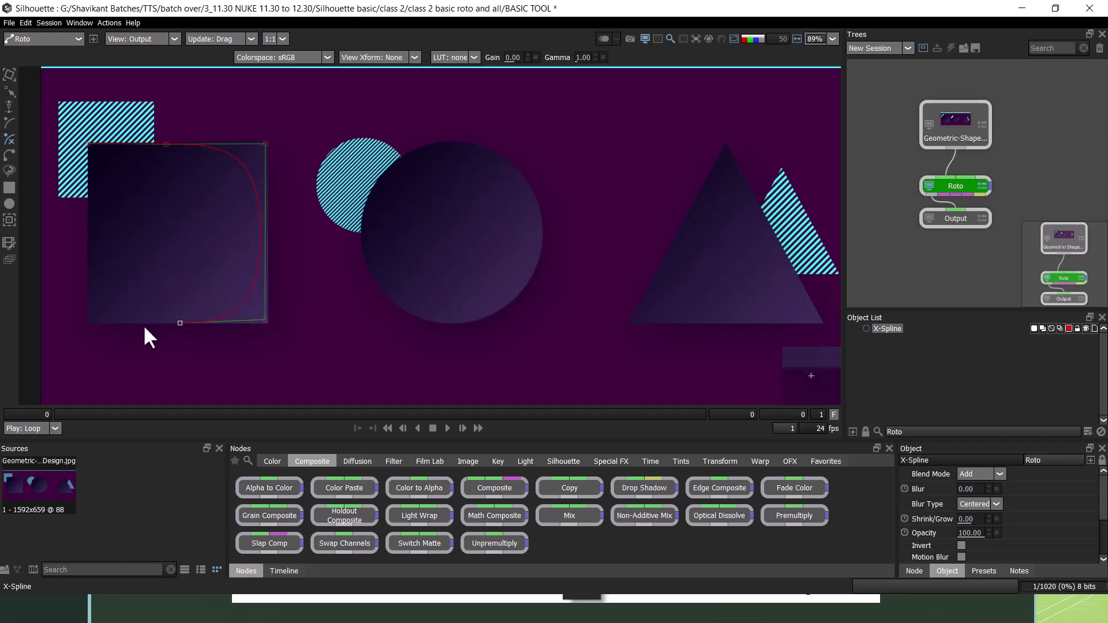
{"action": "left_click", "coordinate": [87, 320]}
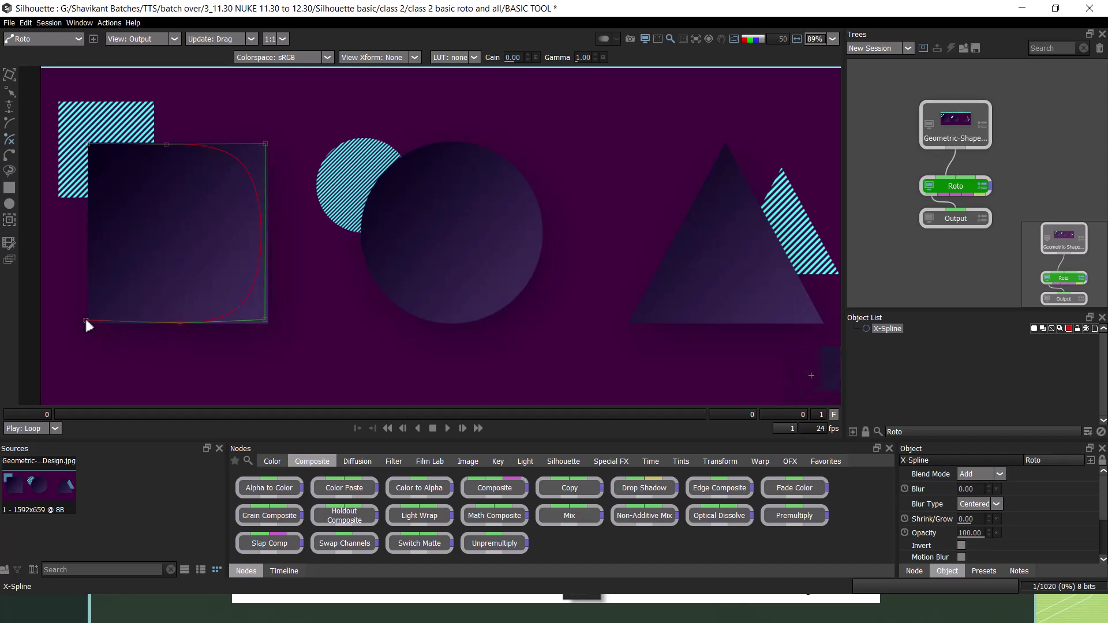
{"action": "left_click", "coordinate": [88, 143]}
{"action": "left_click", "coordinate": [210, 140]}
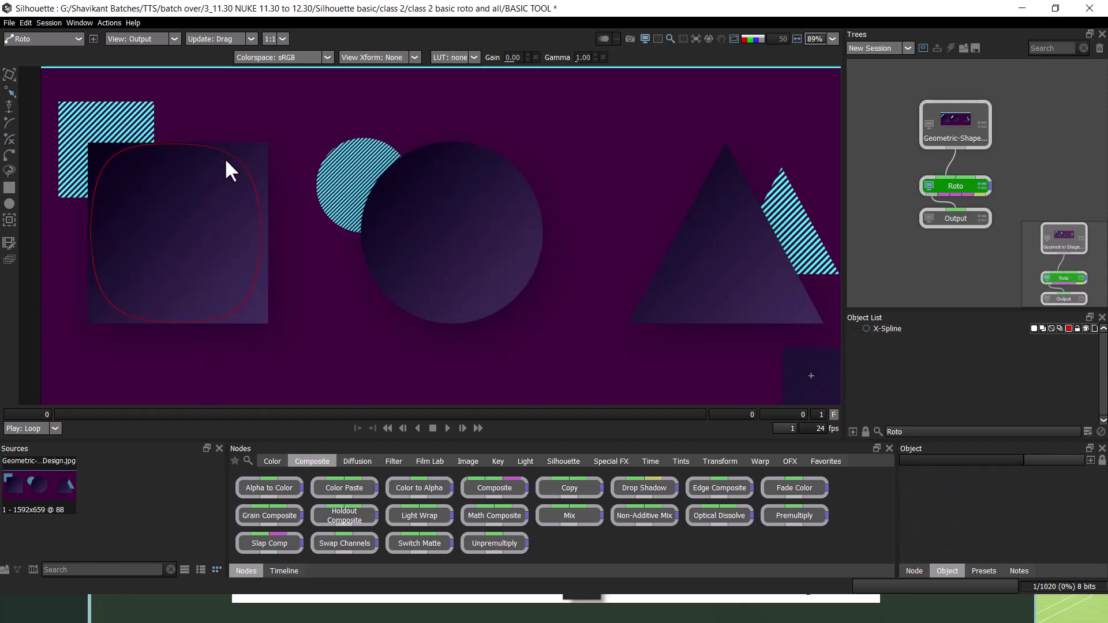
{"action": "left_click", "coordinate": [214, 319]}
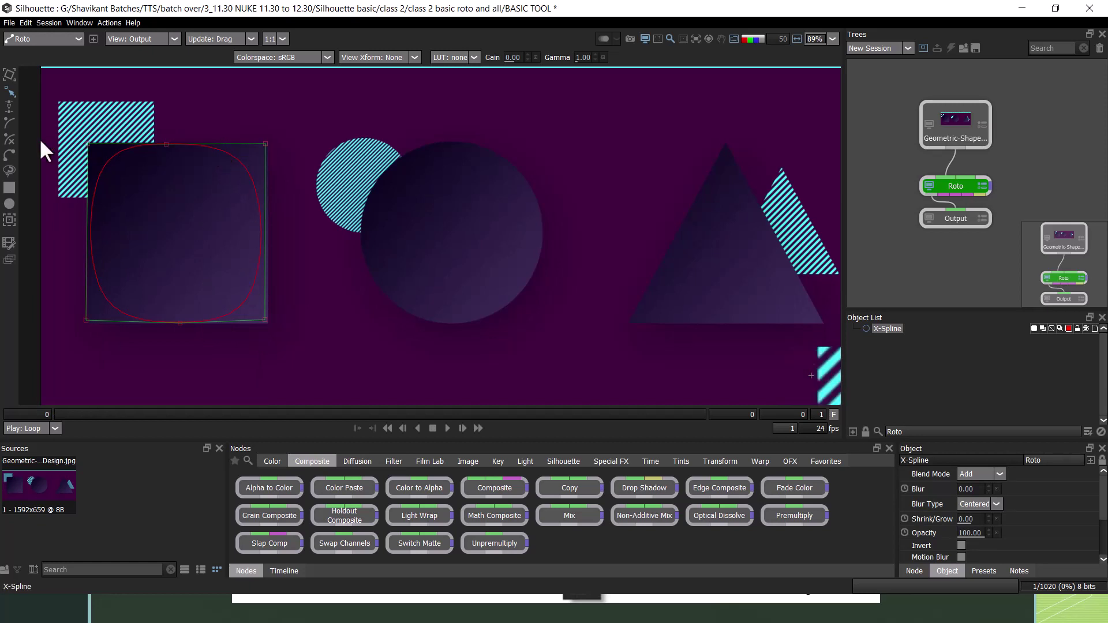
{"action": "left_click", "coordinate": [12, 139]}
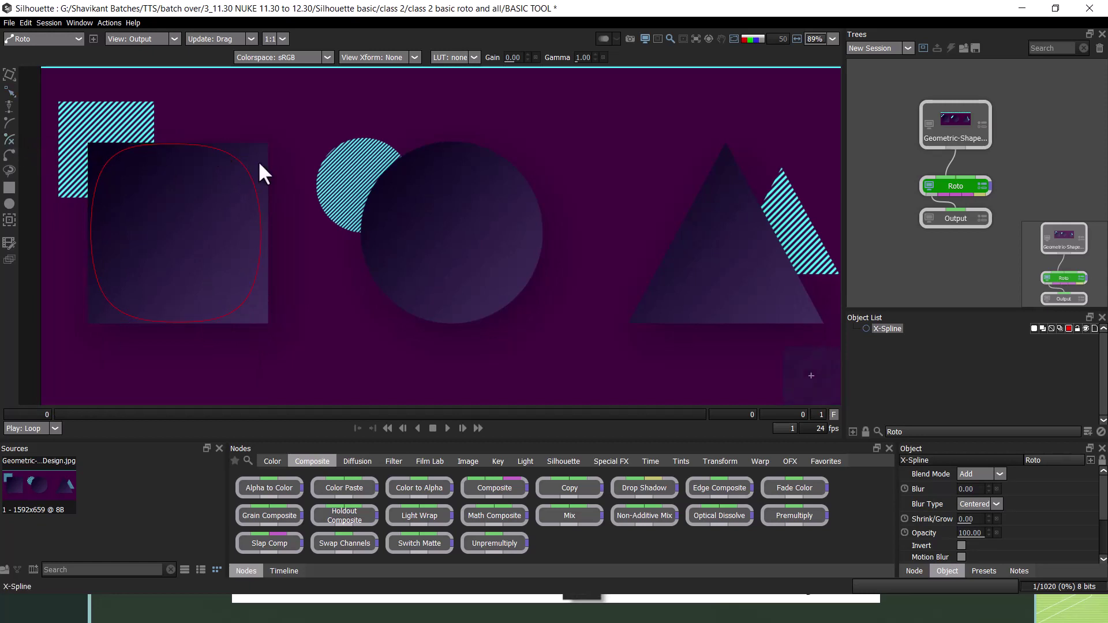
Trace the circle with a six-point X-spline closed back at its top
{"action": "left_click", "coordinate": [450, 143]}
{"action": "left_click", "coordinate": [363, 210]}
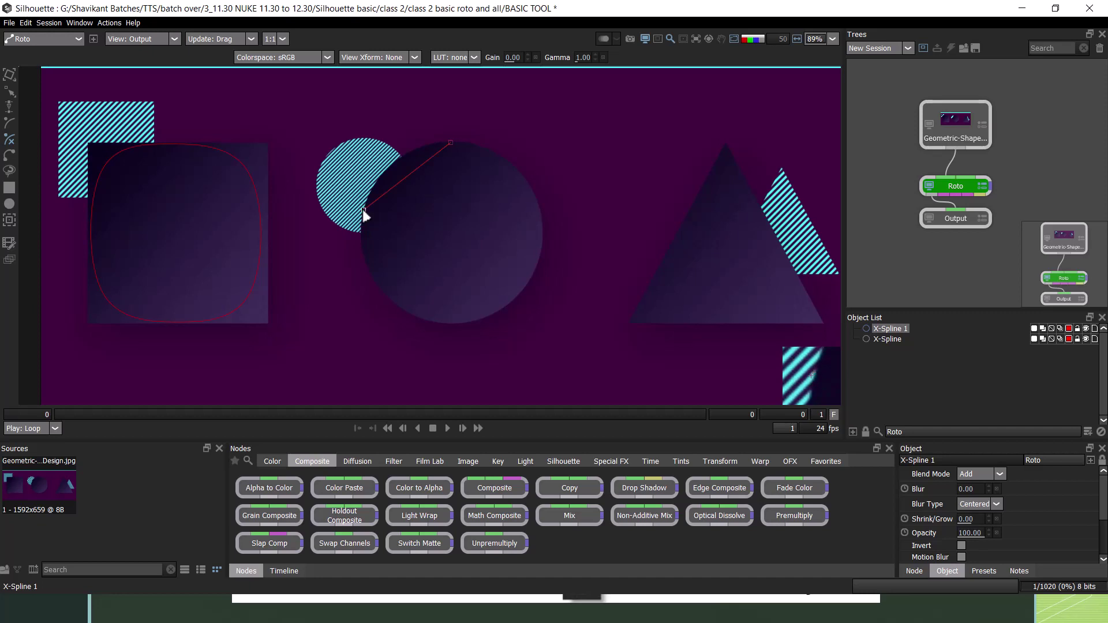
{"action": "left_click", "coordinate": [398, 301]}
{"action": "left_click", "coordinate": [477, 319]}
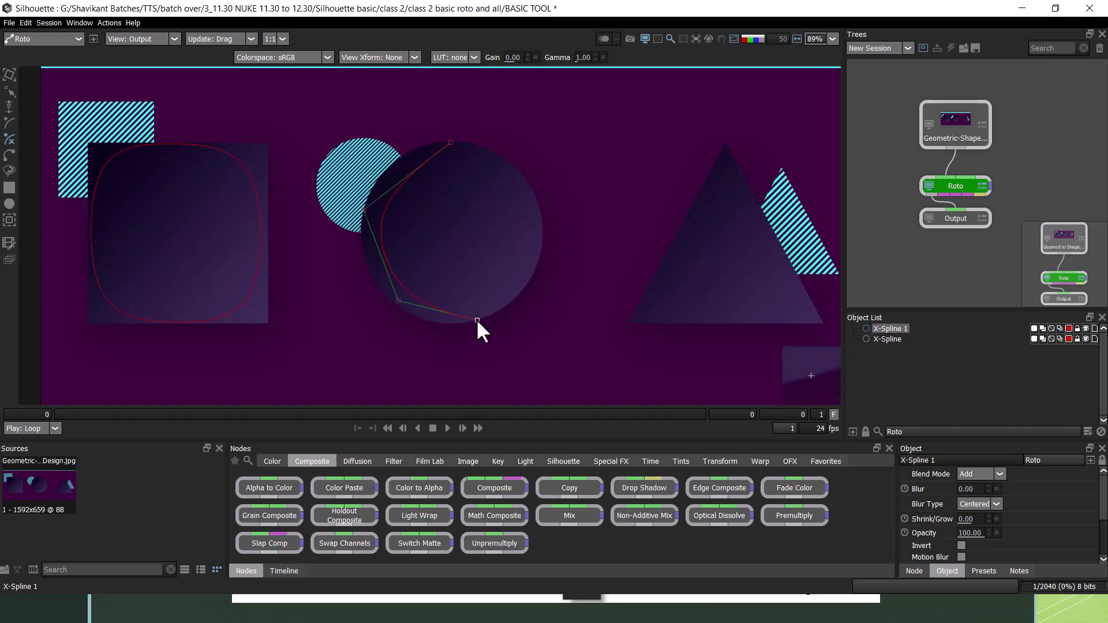
{"action": "left_click", "coordinate": [546, 239]}
{"action": "left_click", "coordinate": [511, 167]}
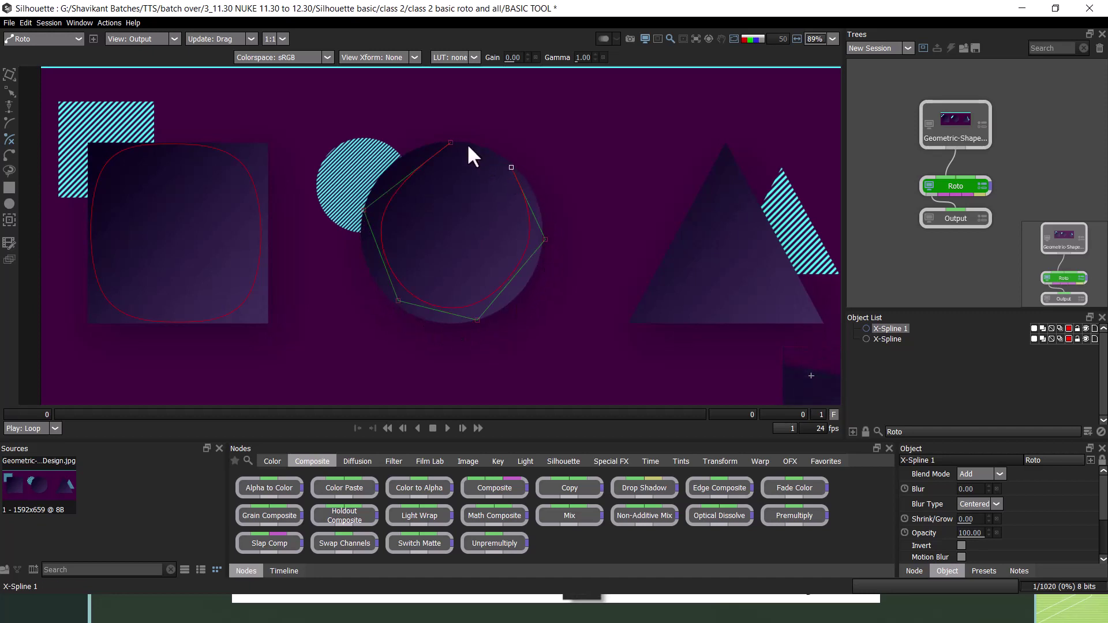
{"action": "left_click", "coordinate": [451, 143]}
Move the top point up-left and widen the feather on all the circle spline's points
{"action": "left_click_drag", "start_coordinate": [451, 143], "coordinate": [378, 68]}
{"action": "key", "text": "a"}
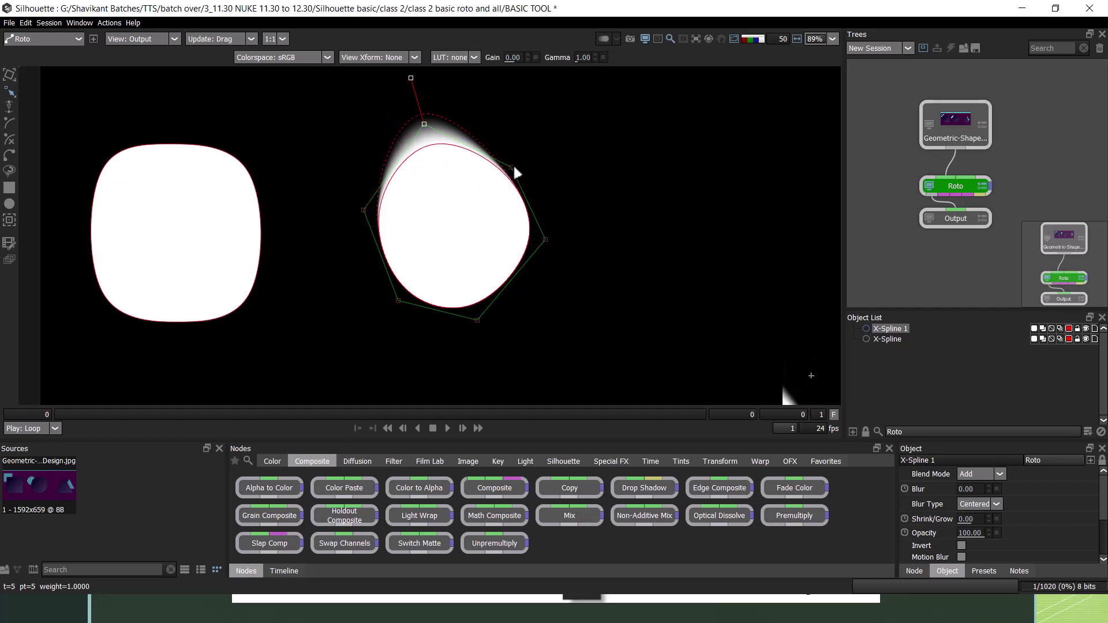
{"action": "left_click_drag", "start_coordinate": [517, 154], "coordinate": [531, 146]}
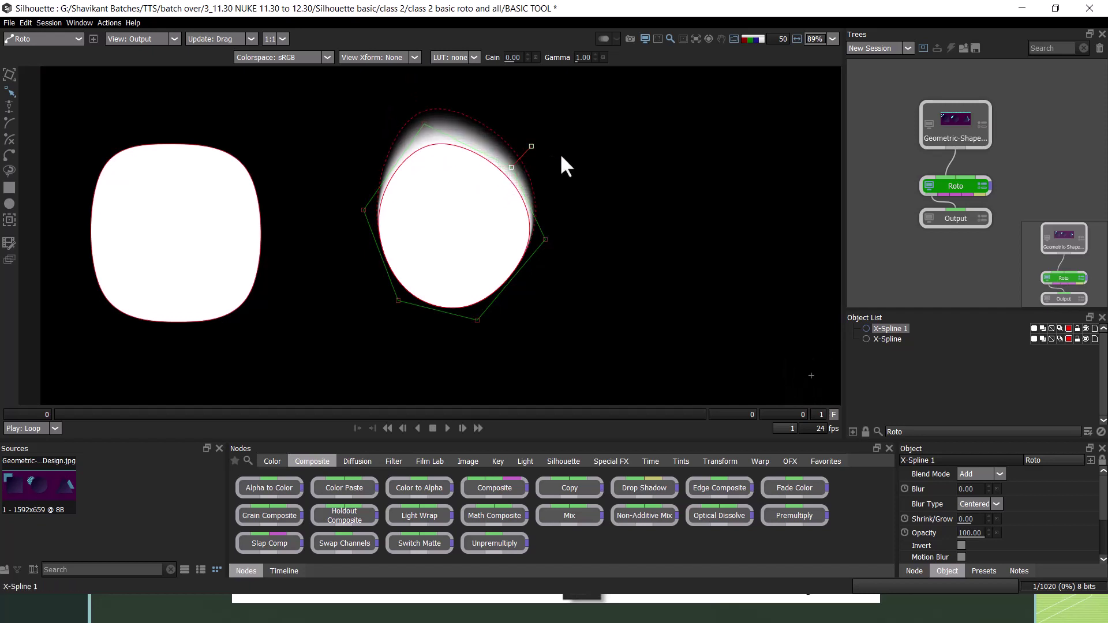
{"action": "left_click_drag", "start_coordinate": [637, 150], "coordinate": [273, 375]}
{"action": "left_click_drag", "start_coordinate": [480, 332], "coordinate": [488, 358]}
{"action": "left_click", "coordinate": [487, 358]}
{"action": "key", "text": "a"}
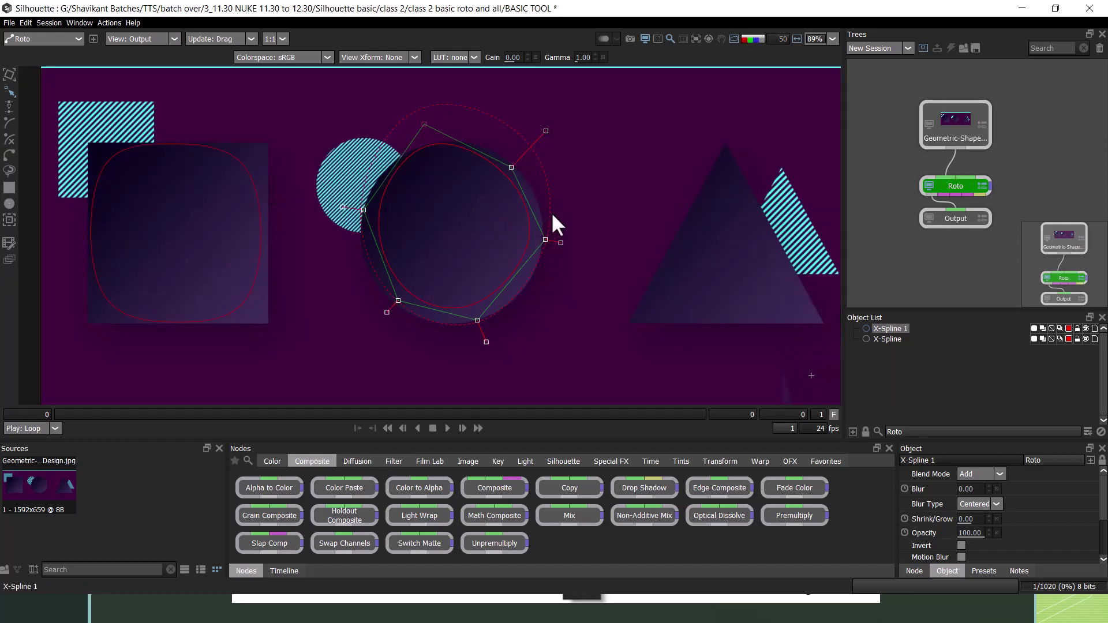
Stretch the whole circle spline slightly vertically with the Transform tool
{"action": "left_click_drag", "start_coordinate": [432, 235], "coordinate": [322, 383]}
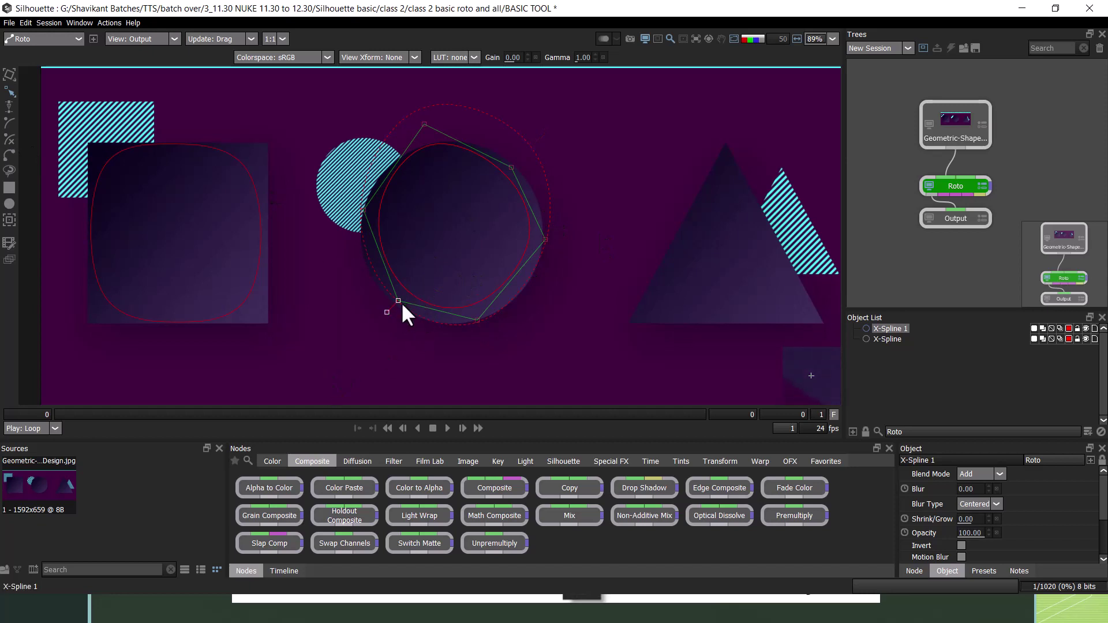
{"action": "left_click", "coordinate": [9, 74]}
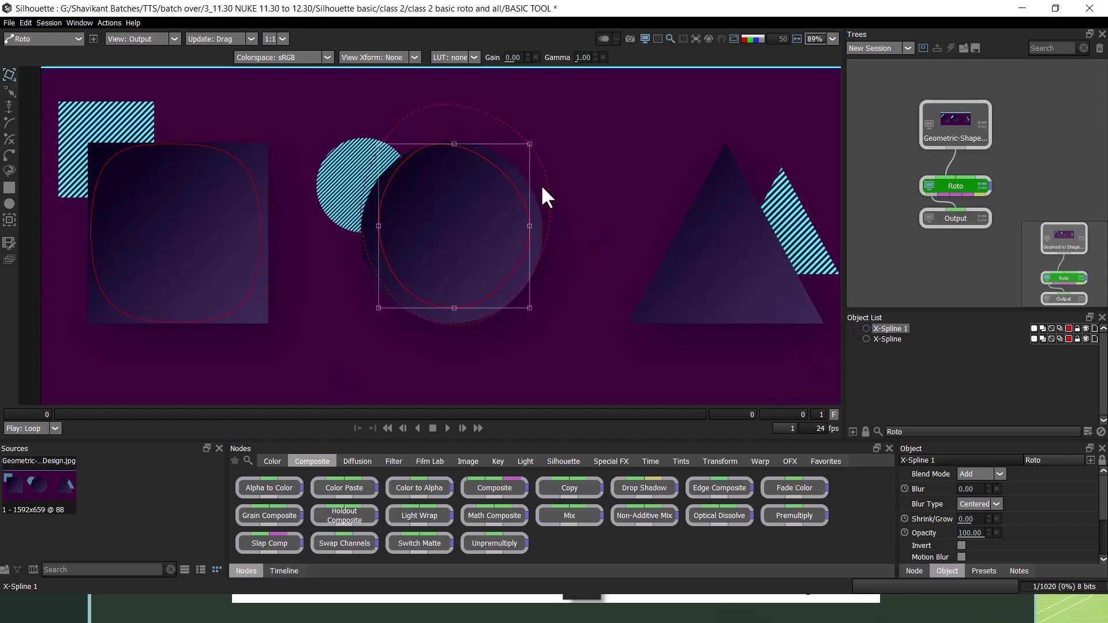
{"action": "left_click", "coordinate": [521, 272]}
{"action": "left_click", "coordinate": [517, 275]}
{"action": "left_click_drag", "start_coordinate": [458, 308], "coordinate": [469, 301]}
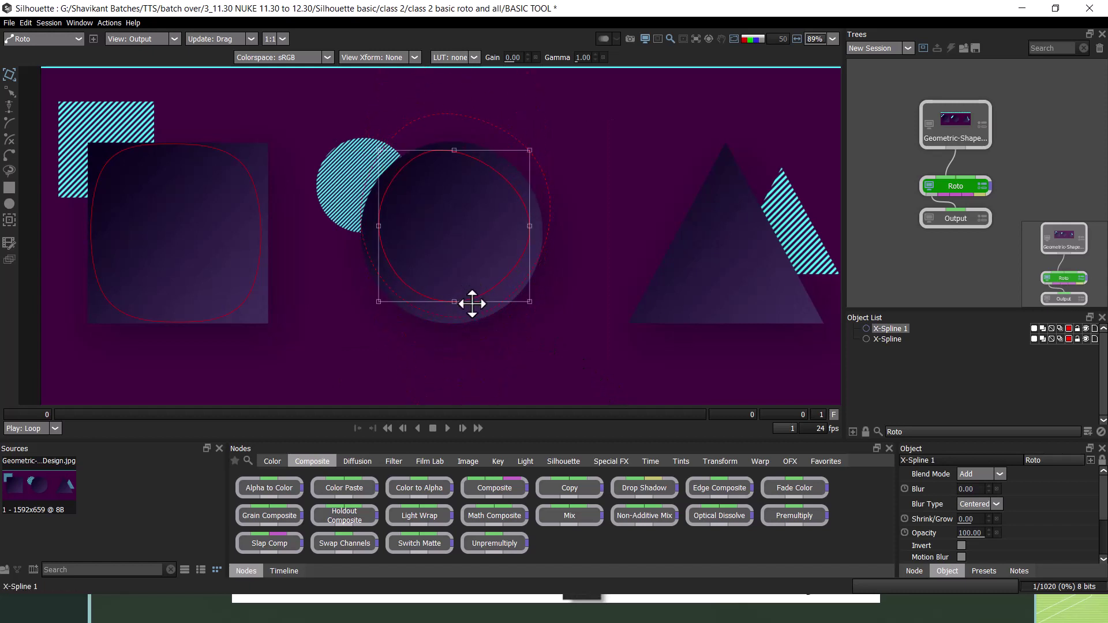
{"action": "left_click", "coordinate": [548, 258]}
{"action": "left_click", "coordinate": [529, 232]}
{"action": "left_click", "coordinate": [9, 139]}
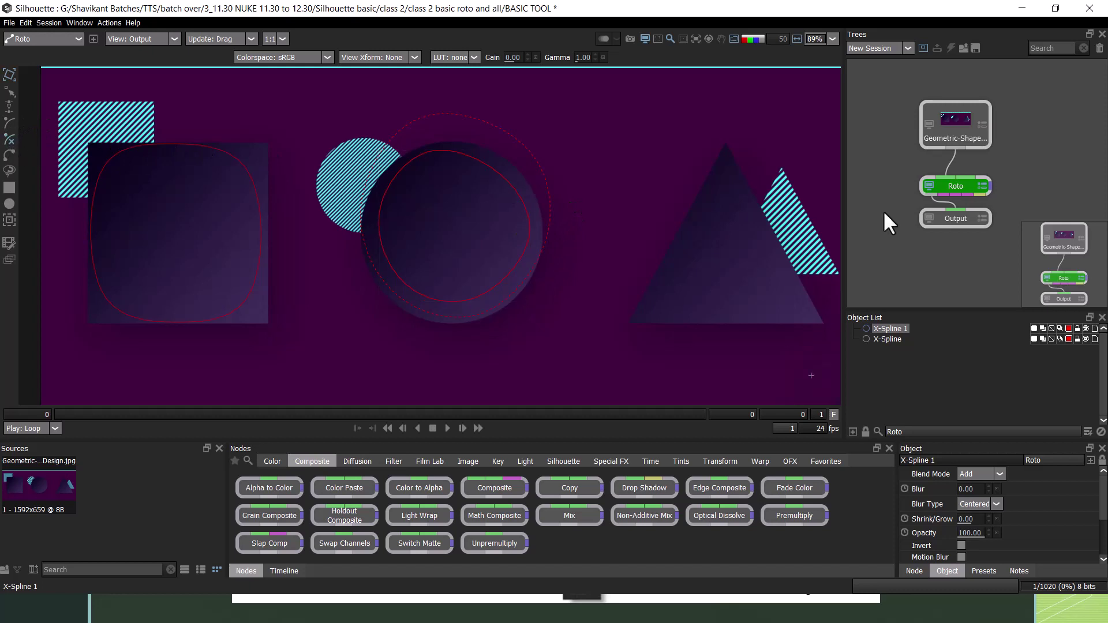
Outline the triangle through its apex, base corners and four right-edge points, then select the bottom-left point
{"action": "left_click", "coordinate": [726, 141]}
{"action": "left_click", "coordinate": [630, 321]}
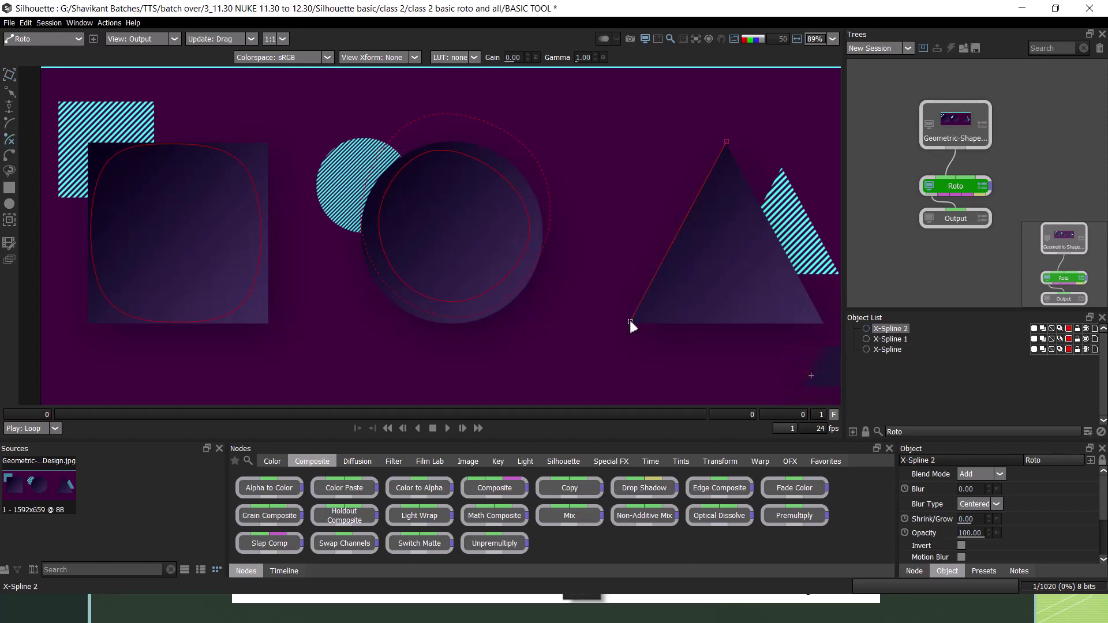
{"action": "left_click", "coordinate": [721, 321]}
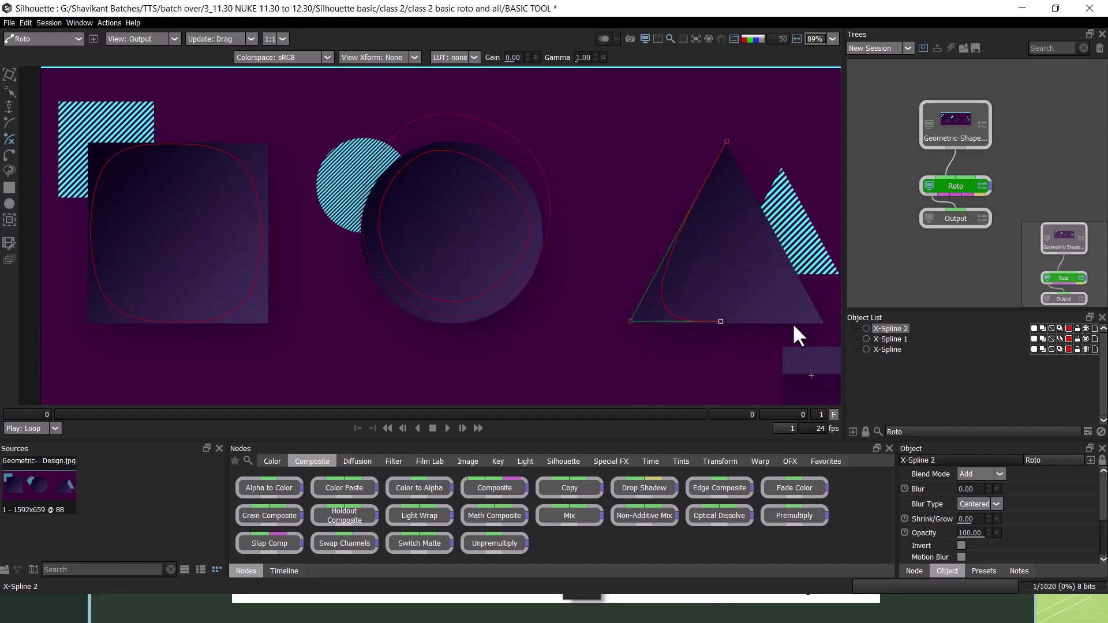
{"action": "left_click", "coordinate": [820, 320]}
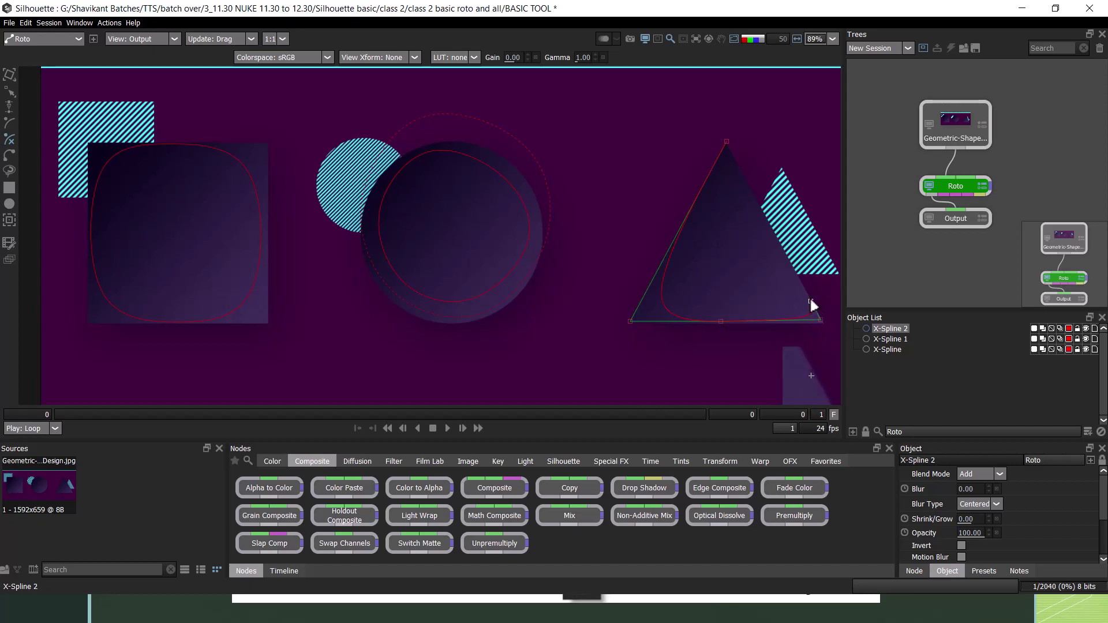
{"action": "left_click", "coordinate": [798, 277]}
{"action": "left_click", "coordinate": [779, 241]}
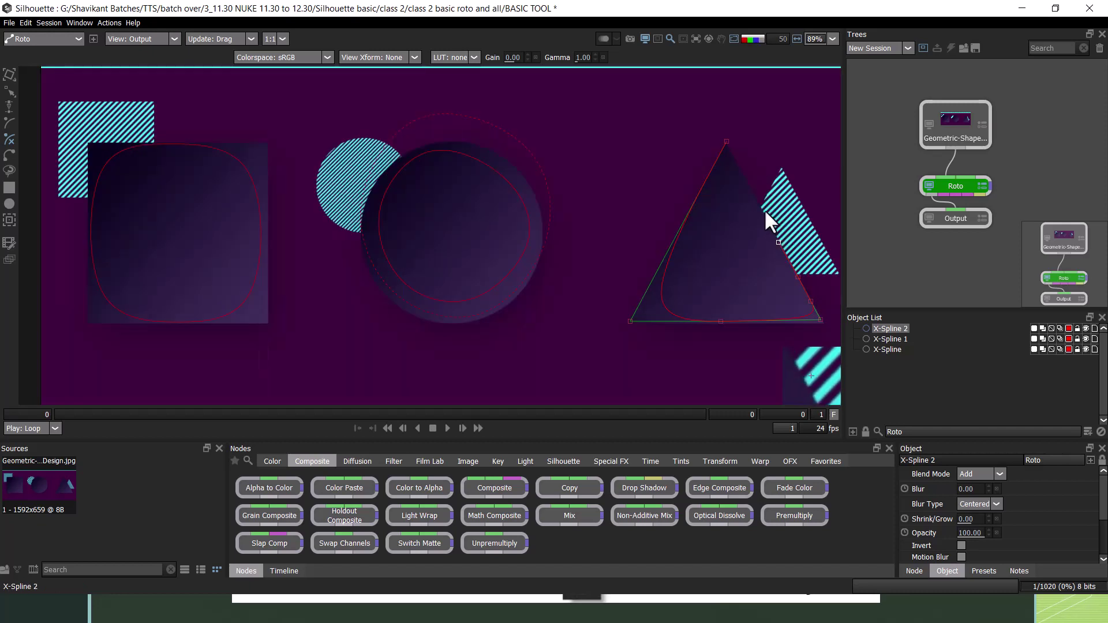
{"action": "left_click", "coordinate": [765, 210]}
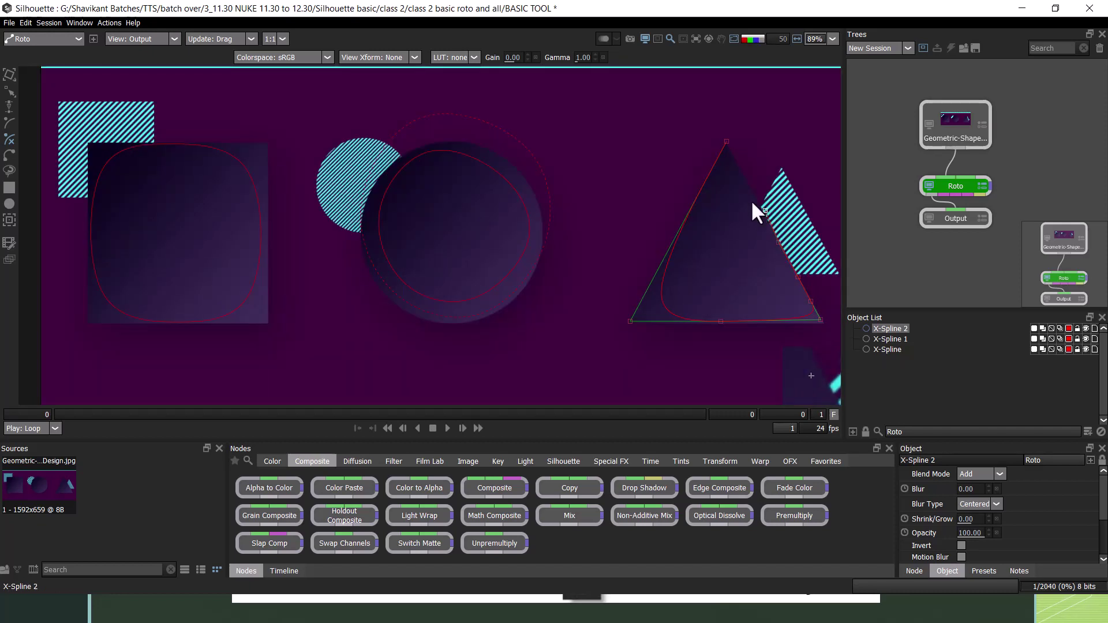
{"action": "left_click", "coordinate": [733, 156]}
{"action": "left_click", "coordinate": [726, 141]}
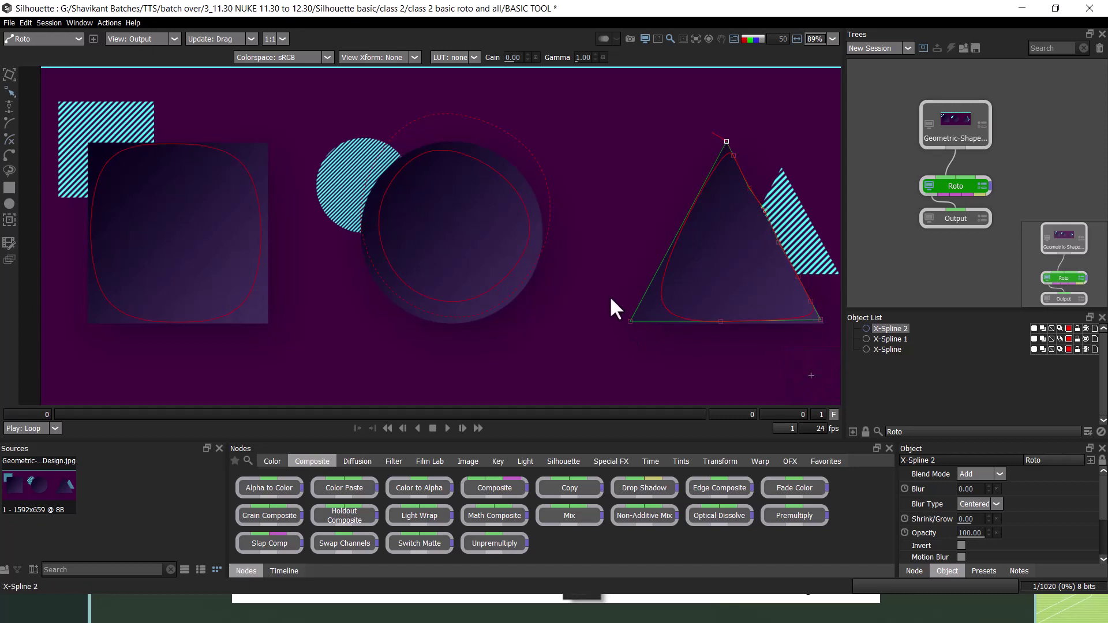
{"action": "left_click_drag", "start_coordinate": [611, 299], "coordinate": [669, 363]}
Switch the bottom-left point to a sharp corner, then a curved type, and nudge it slightly
{"action": "right_click", "coordinate": [630, 321]}
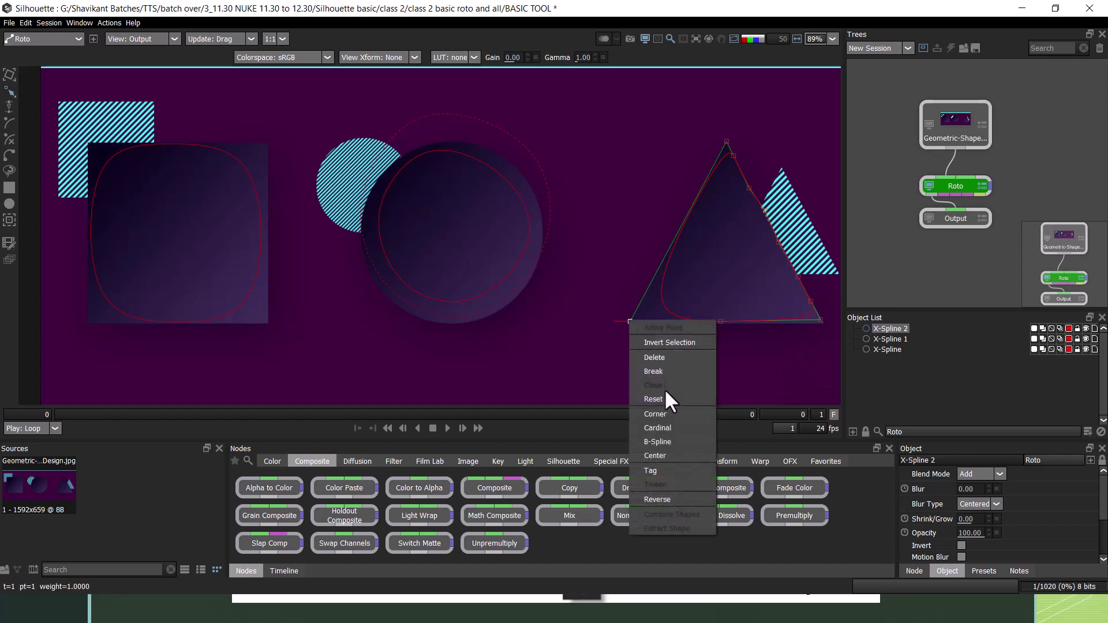
{"action": "left_click", "coordinate": [656, 414]}
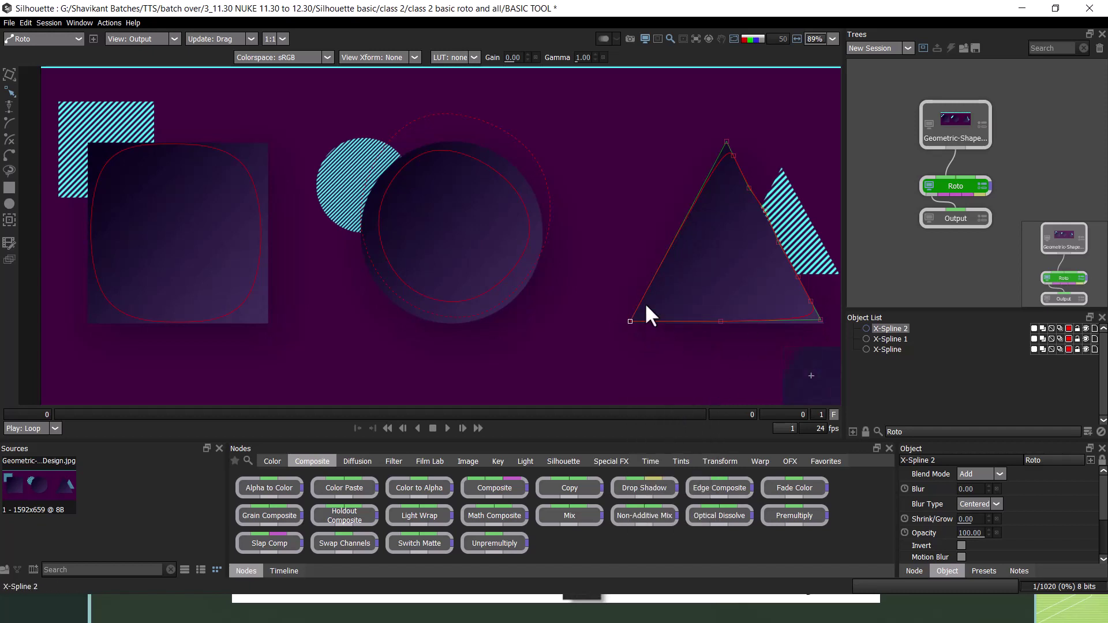
{"action": "right_click", "coordinate": [633, 314]}
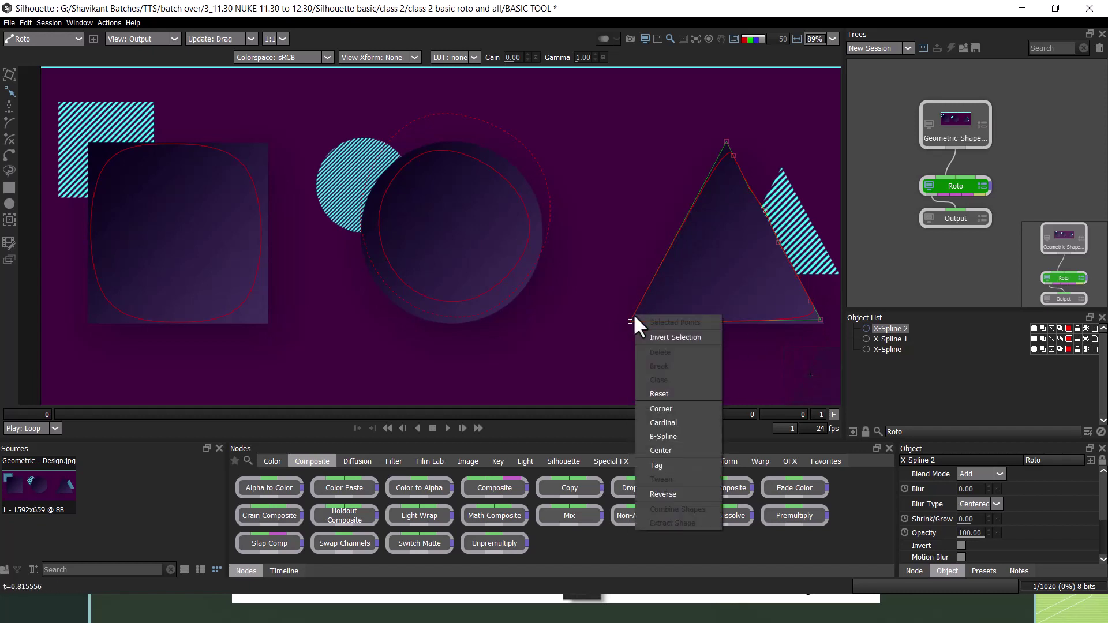
{"action": "left_click", "coordinate": [690, 423]}
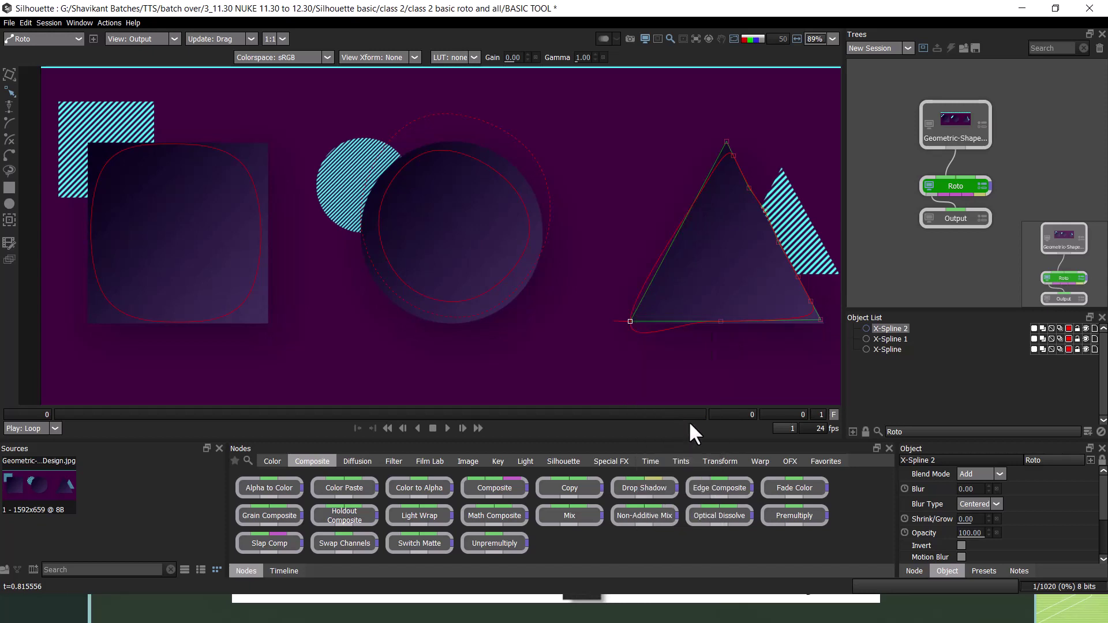
{"action": "left_click_drag", "start_coordinate": [655, 346], "coordinate": [586, 324]}
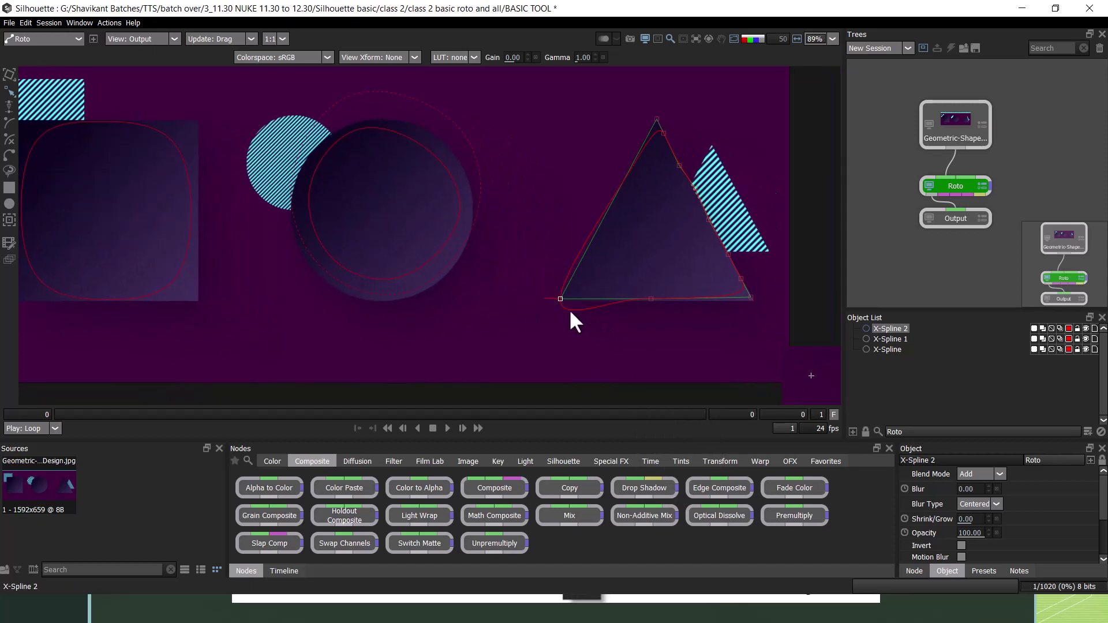
{"action": "left_click_drag", "start_coordinate": [559, 299], "coordinate": [562, 301]}
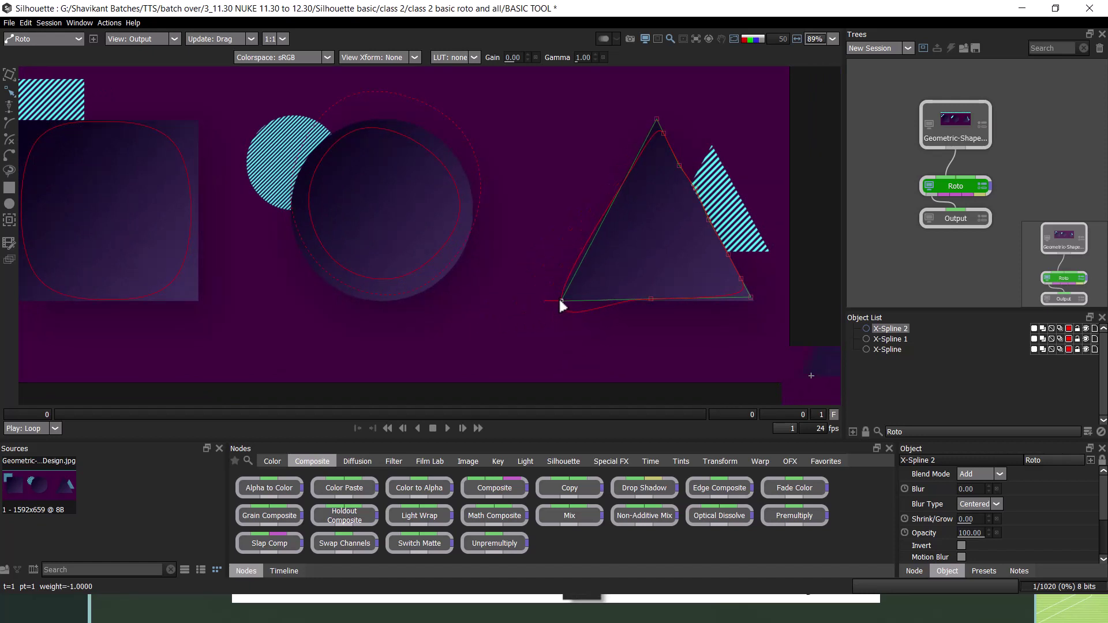
{"action": "left_click_drag", "start_coordinate": [560, 300], "coordinate": [559, 299]}
Cycle the point through rounded, corner, smooth and Center types, then return it to the bottom-left corner
{"action": "right_click", "coordinate": [559, 300]}
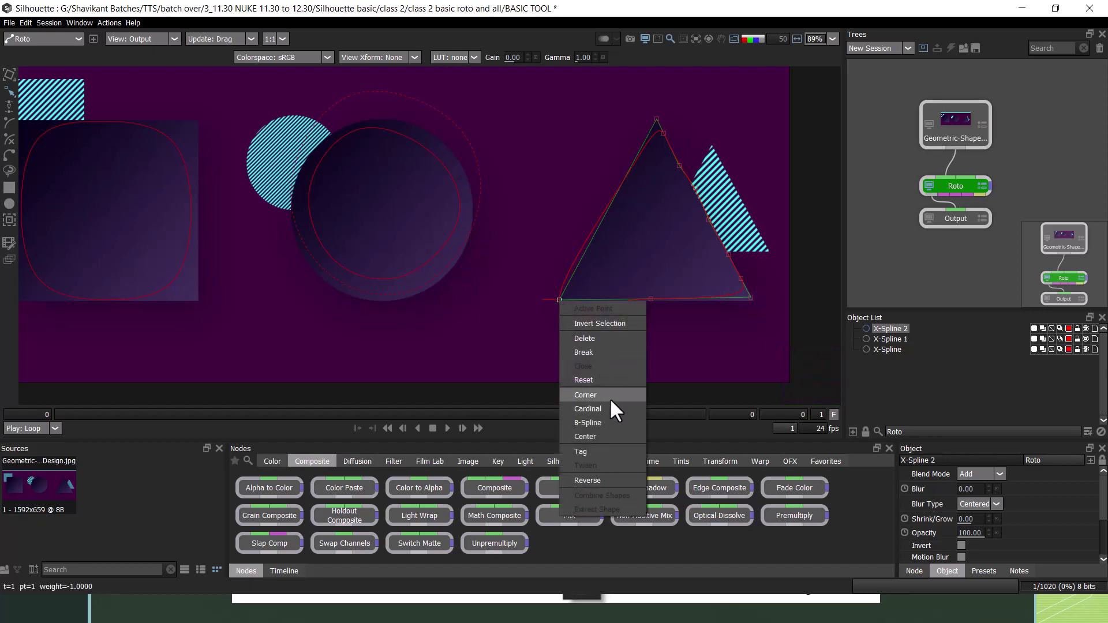
{"action": "left_click", "coordinate": [610, 422]}
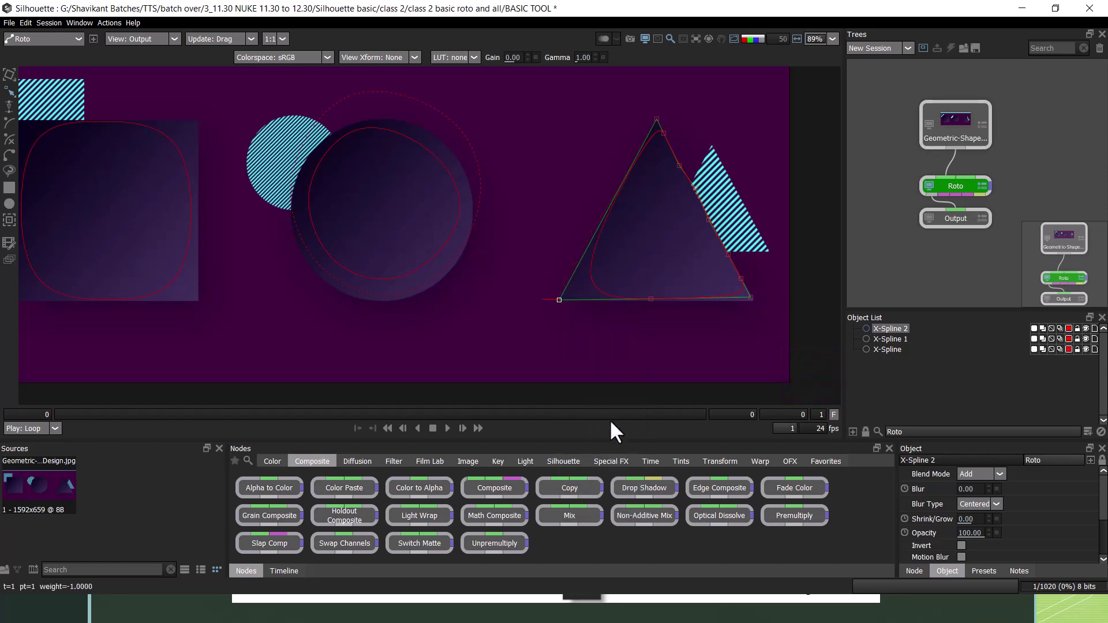
{"action": "right_click", "coordinate": [561, 299]}
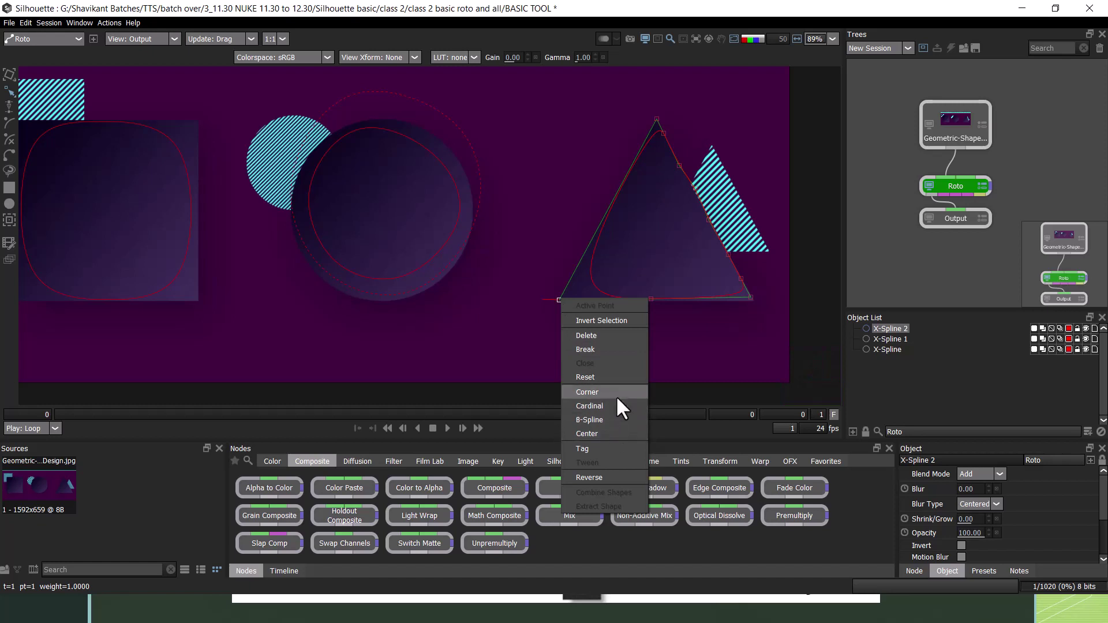
{"action": "left_click", "coordinate": [616, 395]}
{"action": "right_click", "coordinate": [557, 294]}
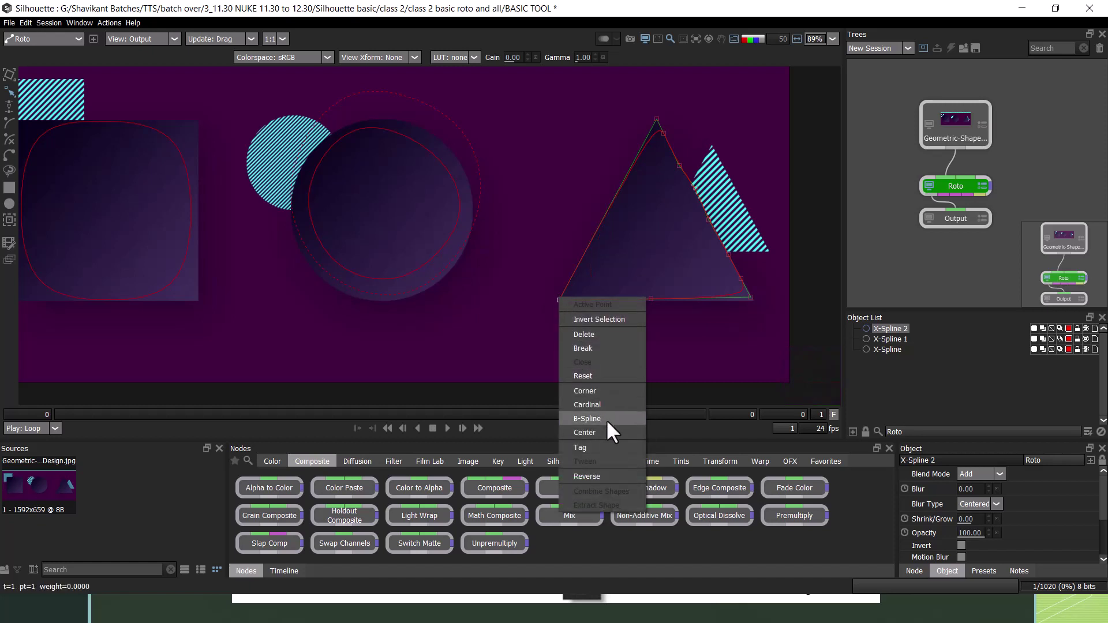
{"action": "left_click", "coordinate": [607, 404]}
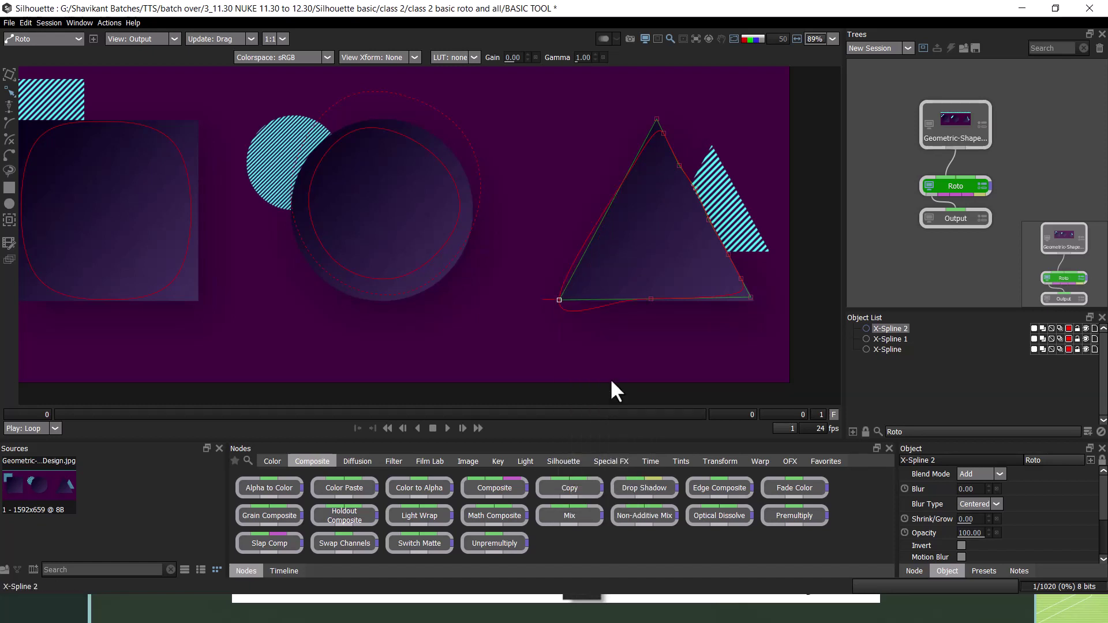
{"action": "right_click", "coordinate": [563, 298]}
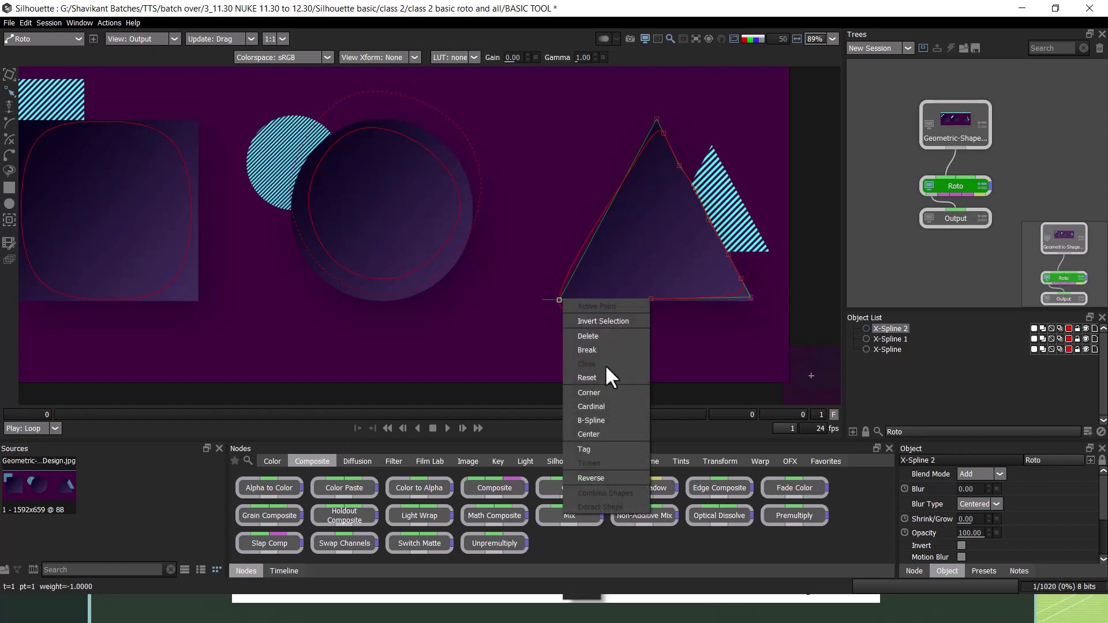
{"action": "left_click", "coordinate": [617, 437]}
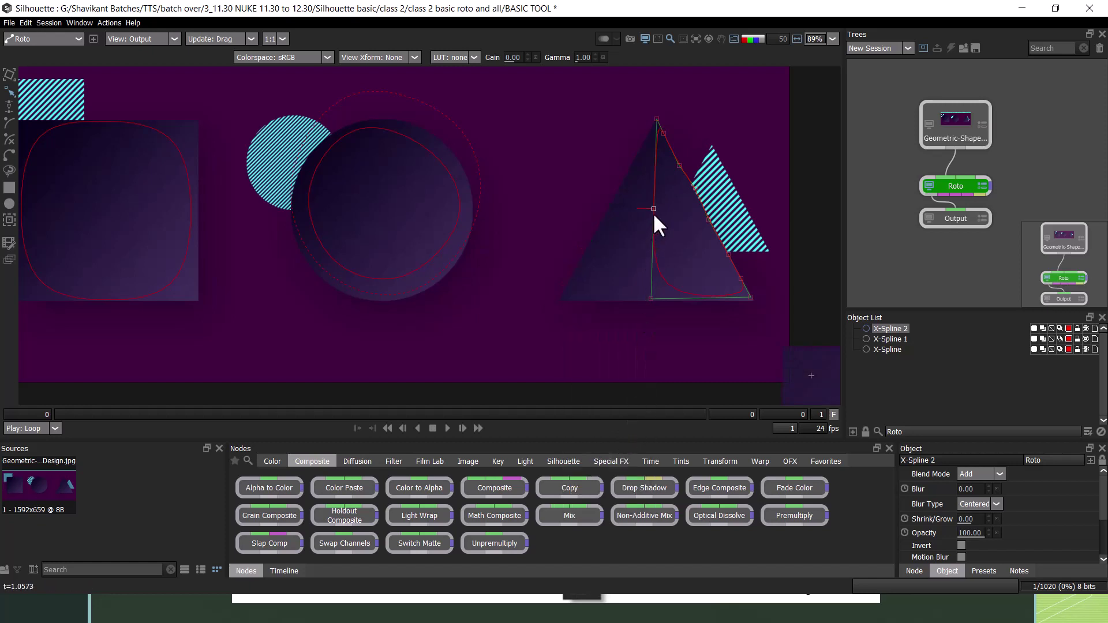
{"action": "left_click_drag", "start_coordinate": [653, 209], "coordinate": [559, 302]}
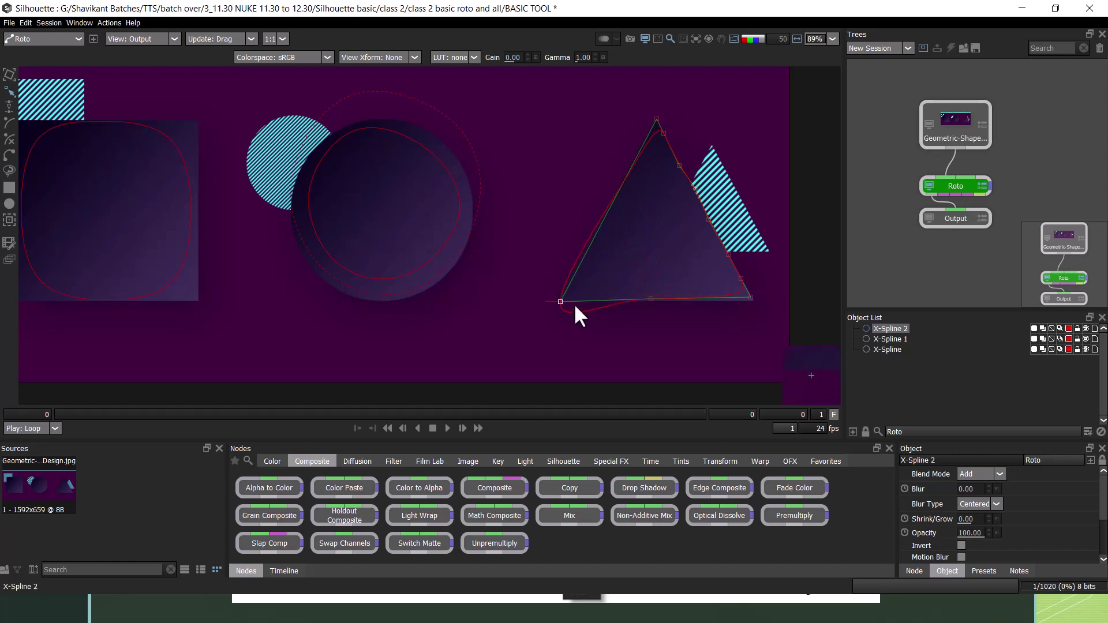
{"action": "key", "text": "alt+Tab"}
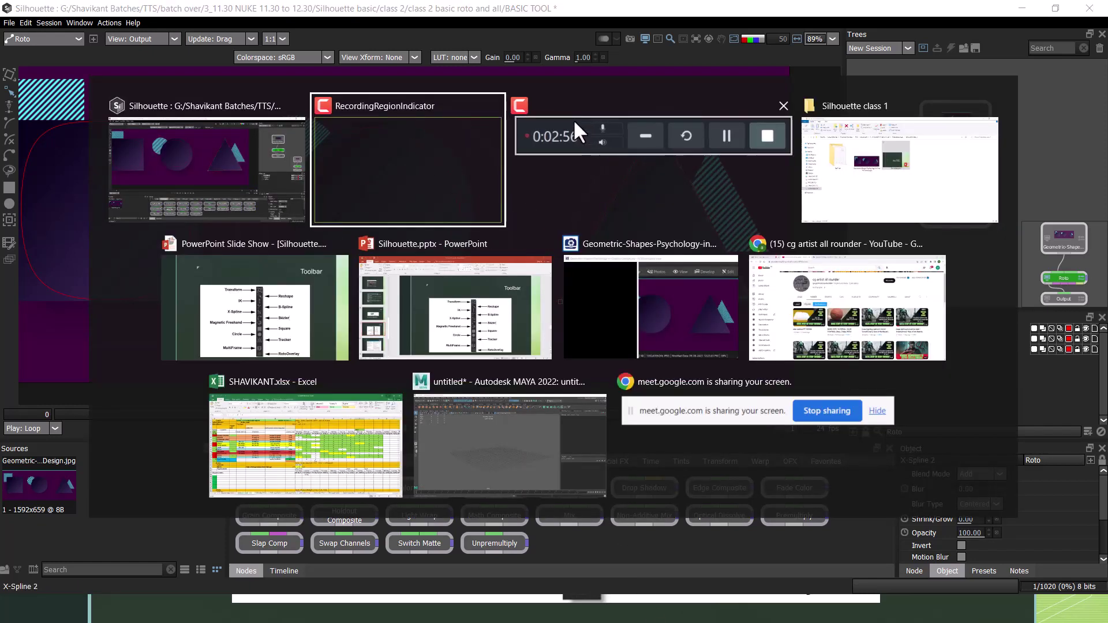
Add three extra points along the triangle's left edge, then select all three X-Spline shapes
{"action": "left_click", "coordinate": [573, 119]}
{"action": "key", "text": "ctrl+z"}
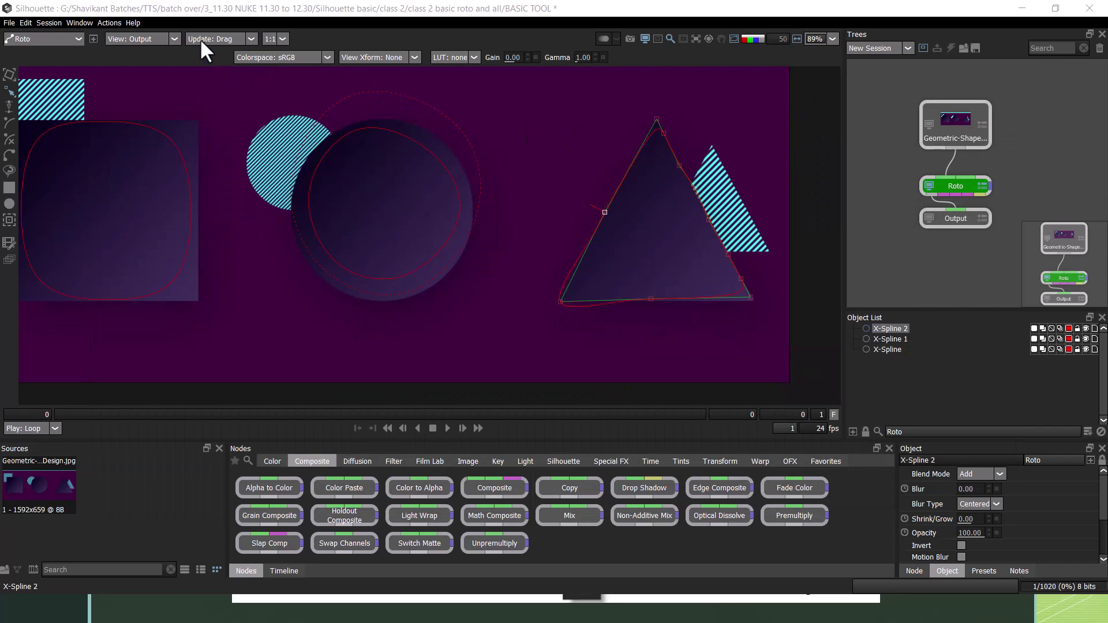
{"action": "left_click", "coordinate": [589, 241]}
{"action": "left_click", "coordinate": [642, 144]}
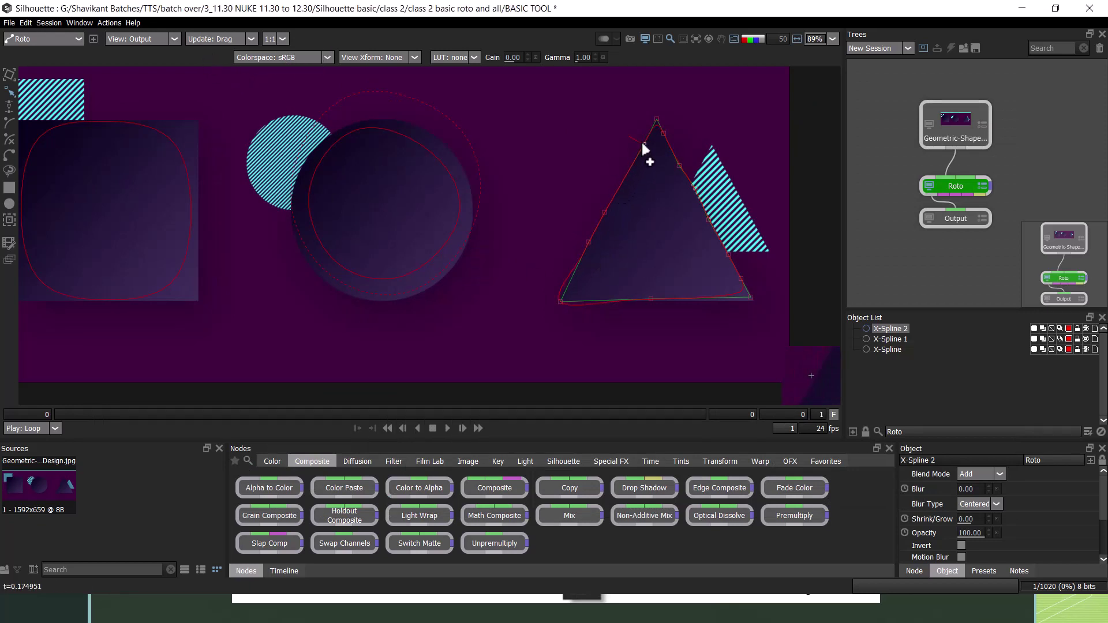
{"action": "left_click", "coordinate": [564, 283]}
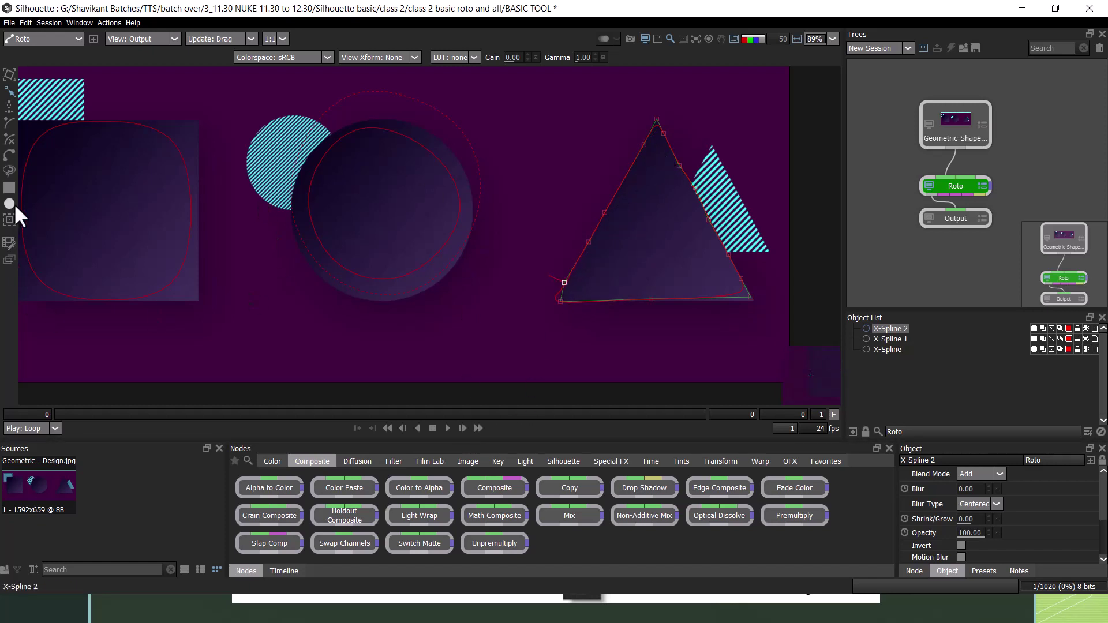
{"action": "left_click_drag", "start_coordinate": [895, 350], "coordinate": [892, 330]}
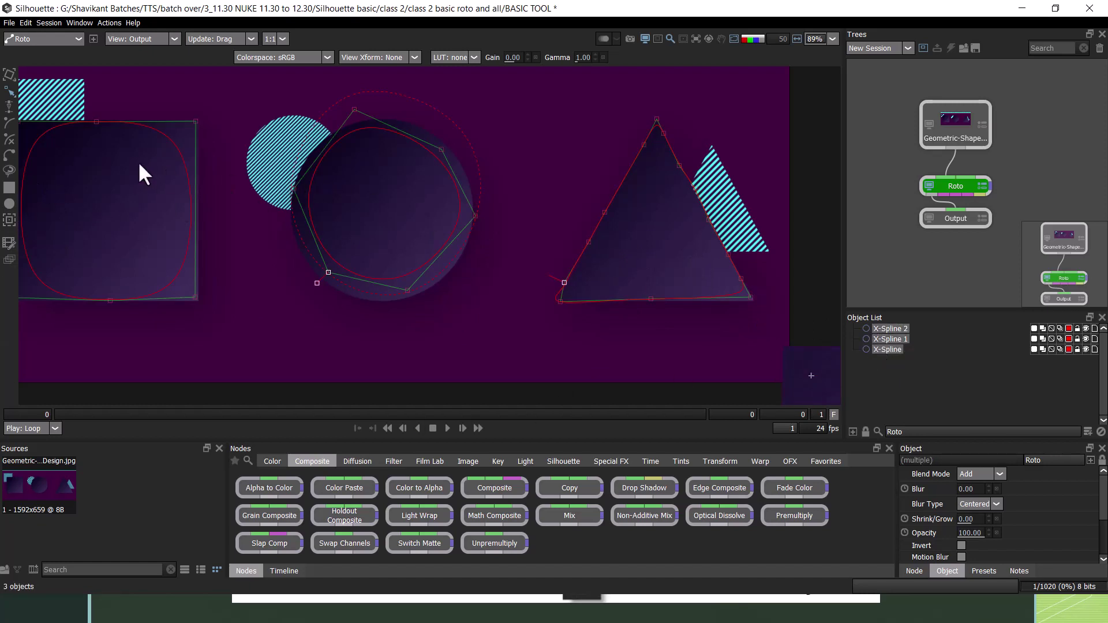
Delete all three X-Spline shapes and frame the square in the viewer
{"action": "key", "text": "Delete"}
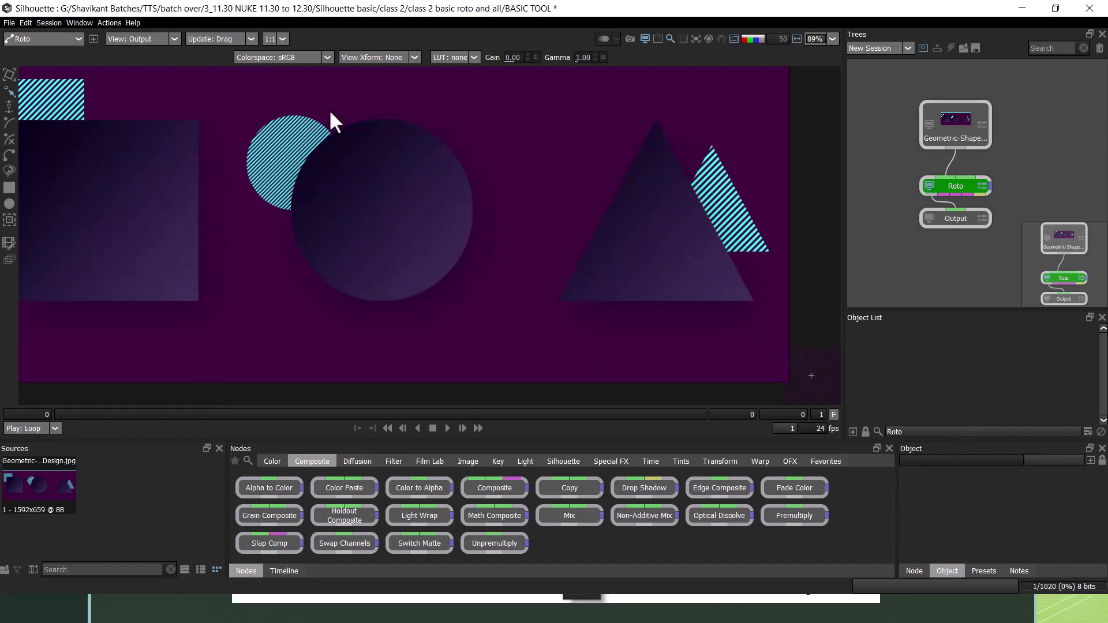
{"action": "left_click", "coordinate": [8, 154]}
{"action": "left_click_drag", "start_coordinate": [84, 197], "coordinate": [247, 215]}
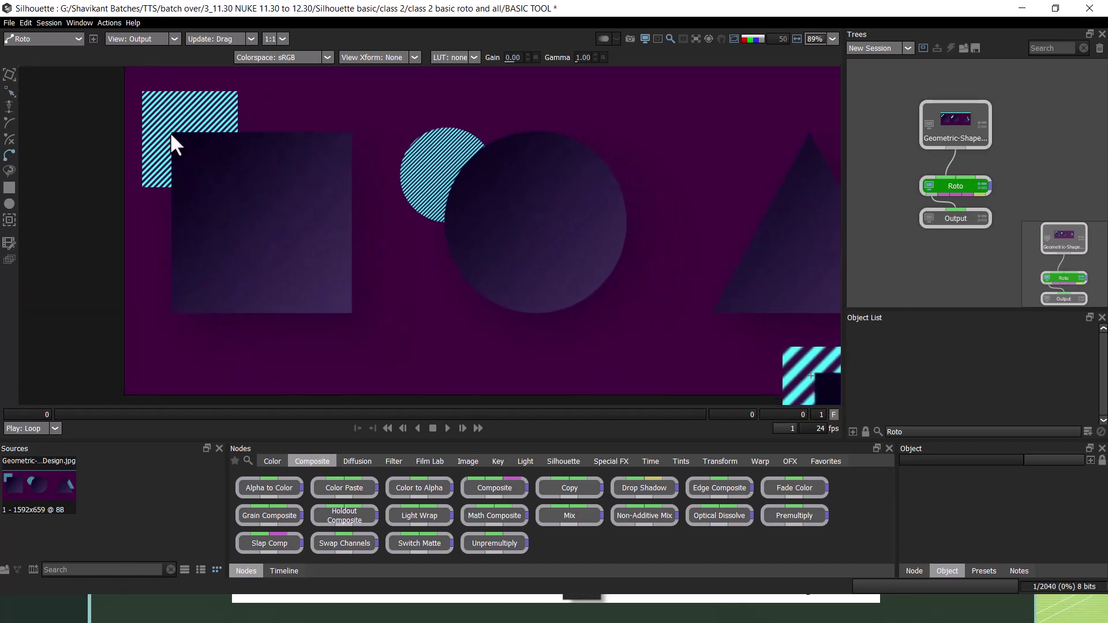
Draw a closed Bezier through the square's four corners, closing at the top-left
{"action": "left_click", "coordinate": [171, 132]}
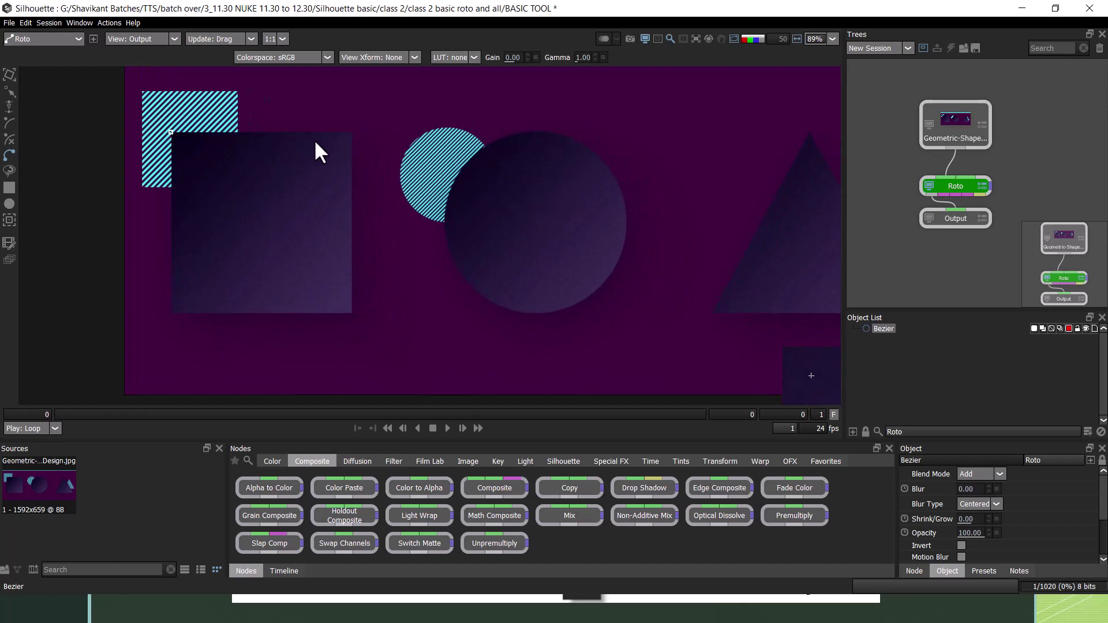
{"action": "left_click", "coordinate": [351, 134]}
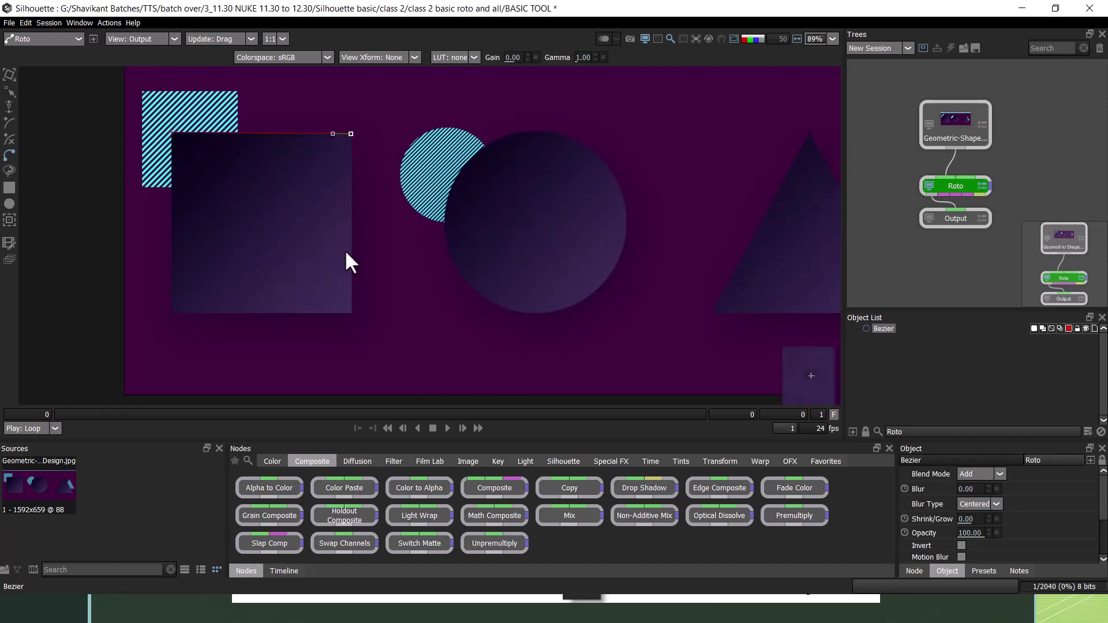
{"action": "left_click", "coordinate": [349, 309]}
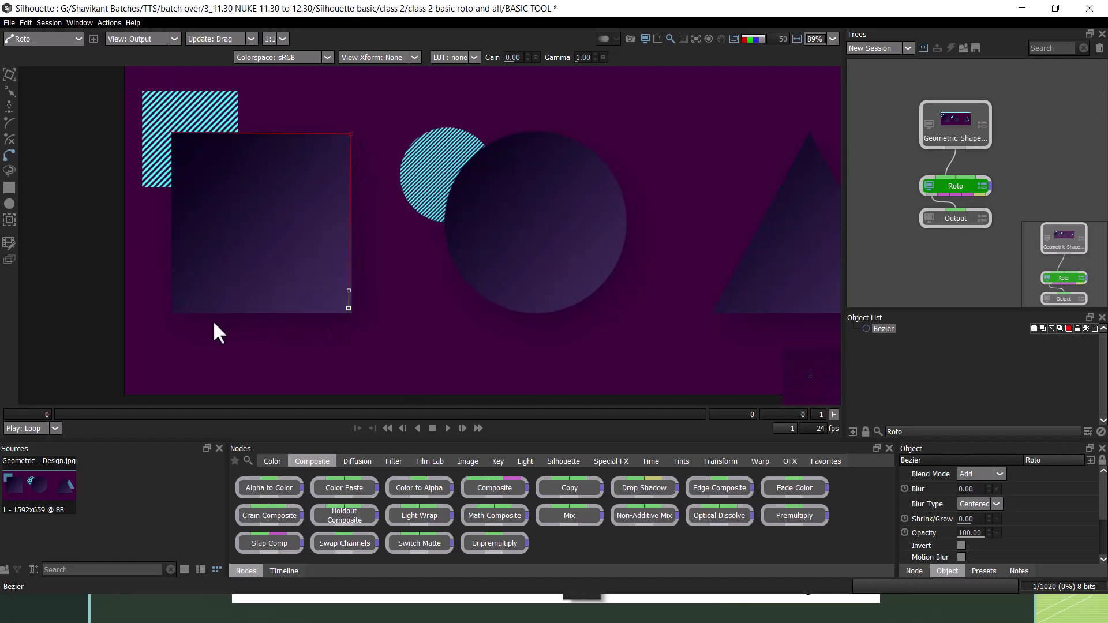
{"action": "left_click", "coordinate": [170, 310]}
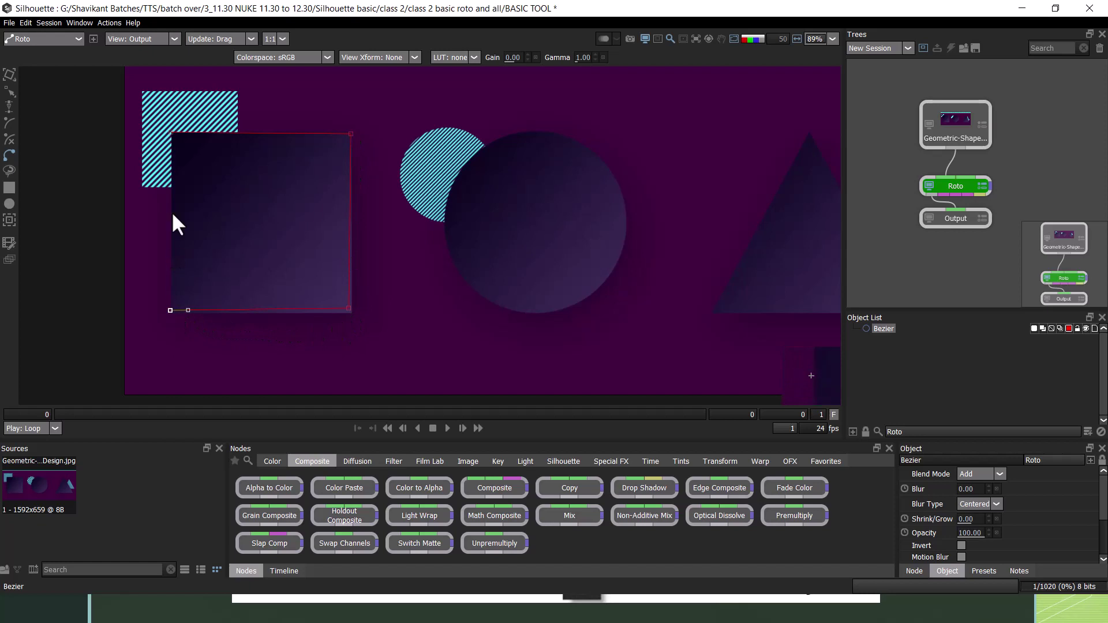
{"action": "left_click", "coordinate": [171, 132]}
{"action": "left_click", "coordinate": [532, 132]}
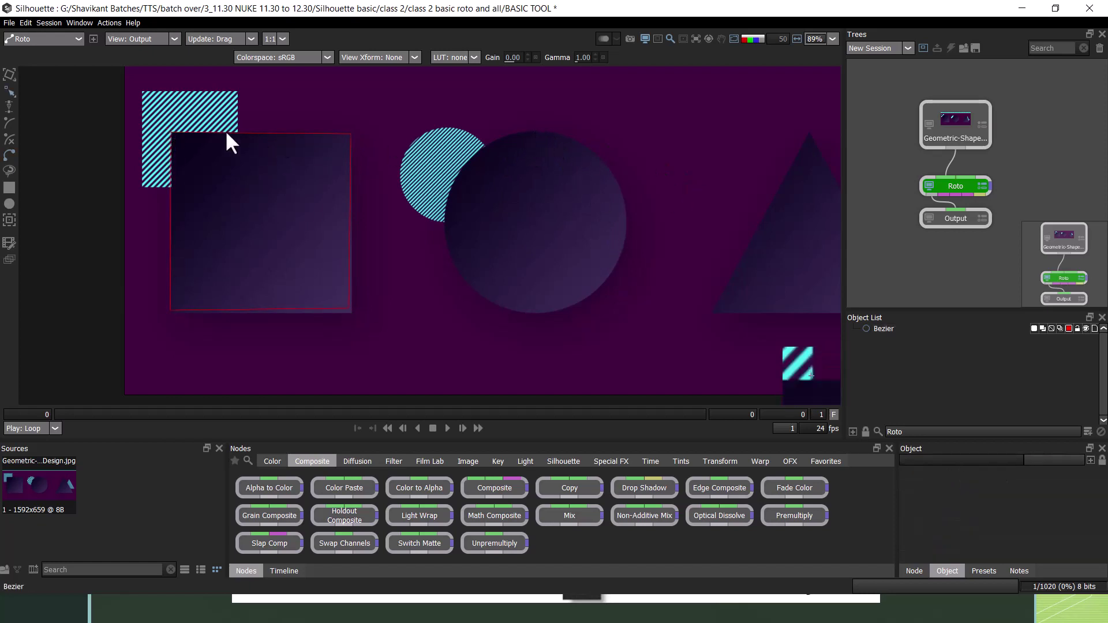
{"action": "left_click", "coordinate": [182, 134]}
{"action": "left_click", "coordinate": [543, 134]}
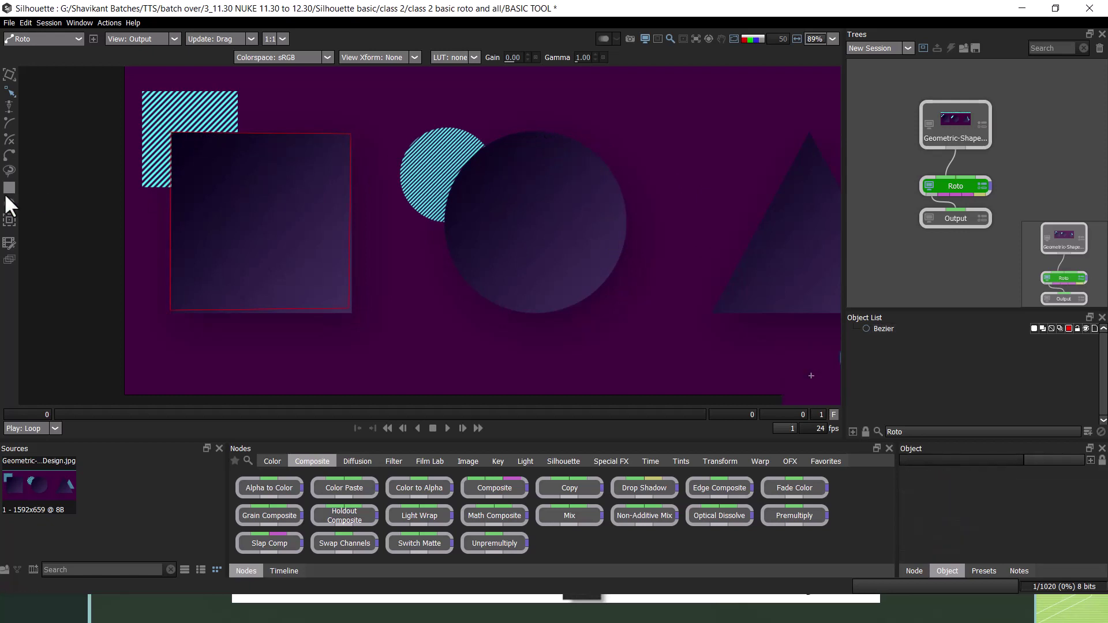
Draw Bezier 1 around the circle with smooth top, right and bottom points and a sharp left point
{"action": "left_click", "coordinate": [7, 155]}
{"action": "left_click", "coordinate": [512, 133]}
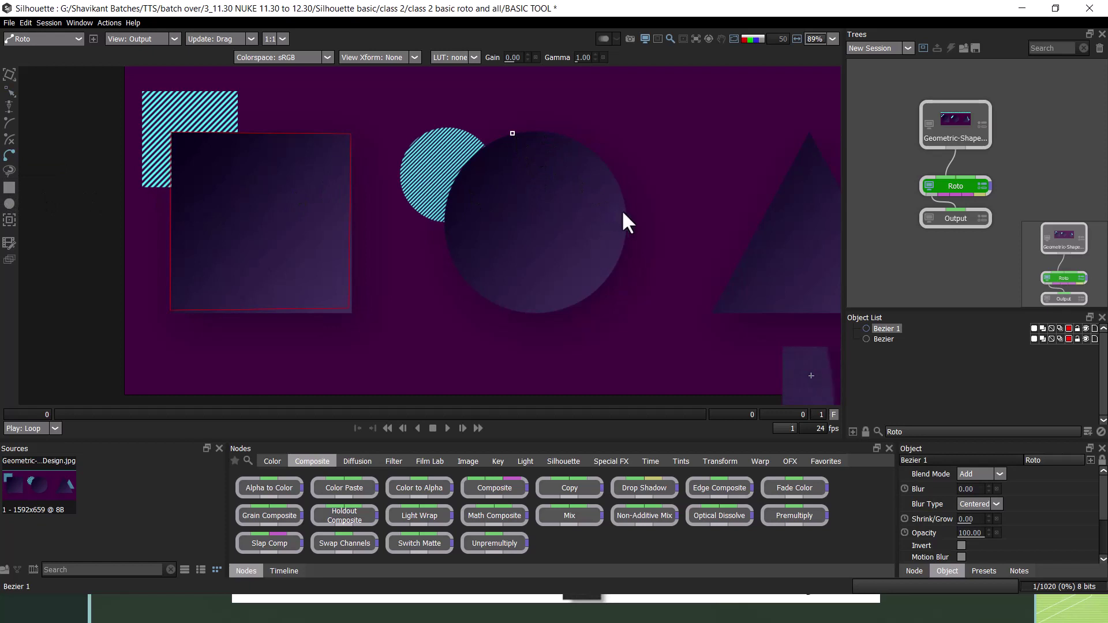
{"action": "mouse_move", "coordinate": [625, 220]}
{"action": "left_mouse_down"}
{"action": "mouse_move", "coordinate": [616, 263]}
{"action": "mouse_move", "coordinate": [651, 335]}
{"action": "mouse_move", "coordinate": [639, 334]}
{"action": "left_mouse_up"}
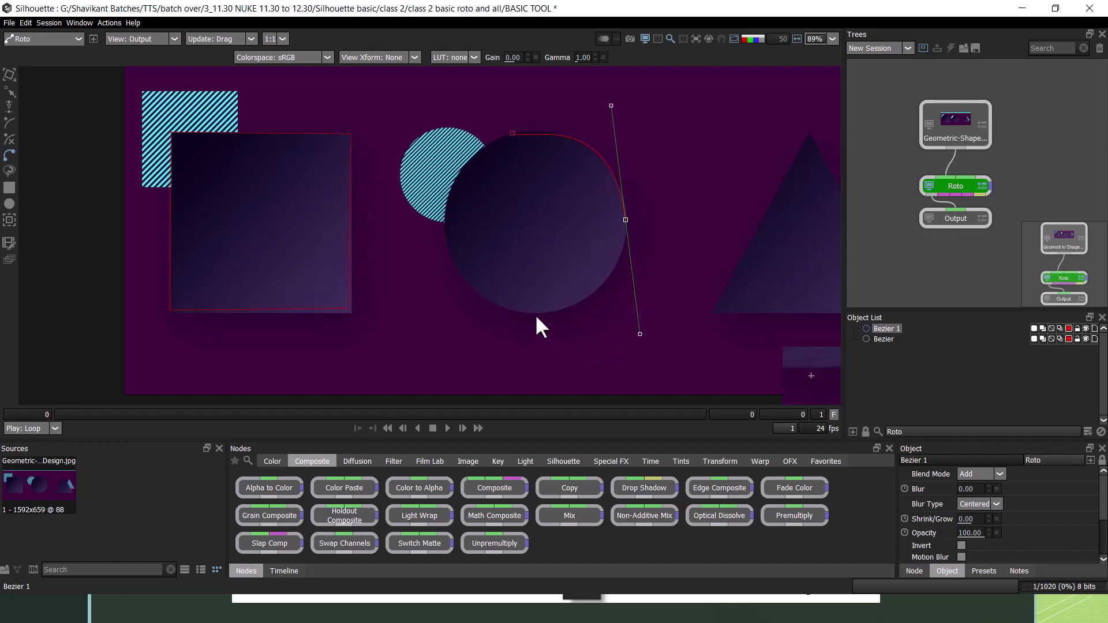
{"action": "left_click_drag", "start_coordinate": [532, 313], "coordinate": [495, 314]}
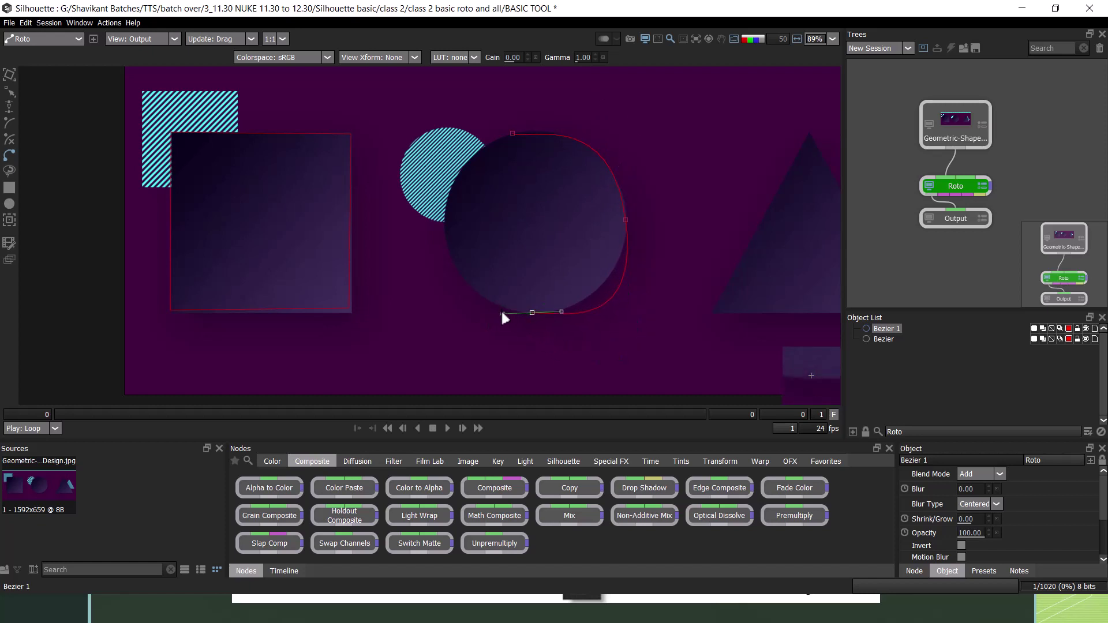
{"action": "left_click", "coordinate": [445, 236]}
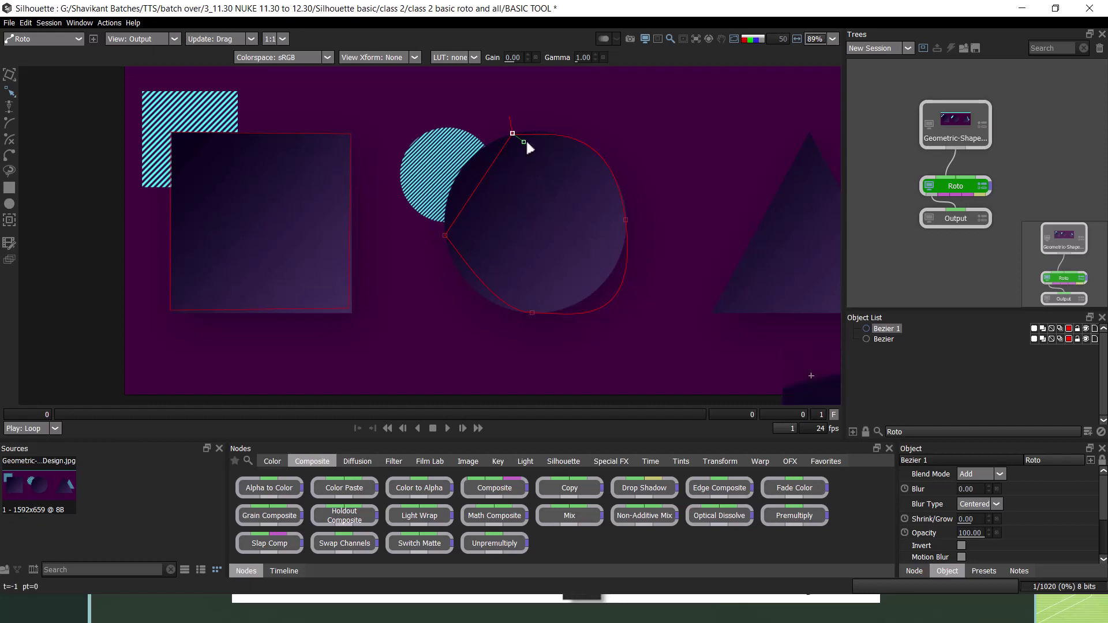
{"action": "mouse_move", "coordinate": [512, 135]}
{"action": "left_mouse_down"}
{"action": "mouse_move", "coordinate": [541, 125]}
{"action": "mouse_move", "coordinate": [537, 138]}
{"action": "left_mouse_up"}
Pull tangents from the left and bottom points and move them toward the circle's lower edge
{"action": "left_click_drag", "start_coordinate": [445, 235], "coordinate": [463, 329]}
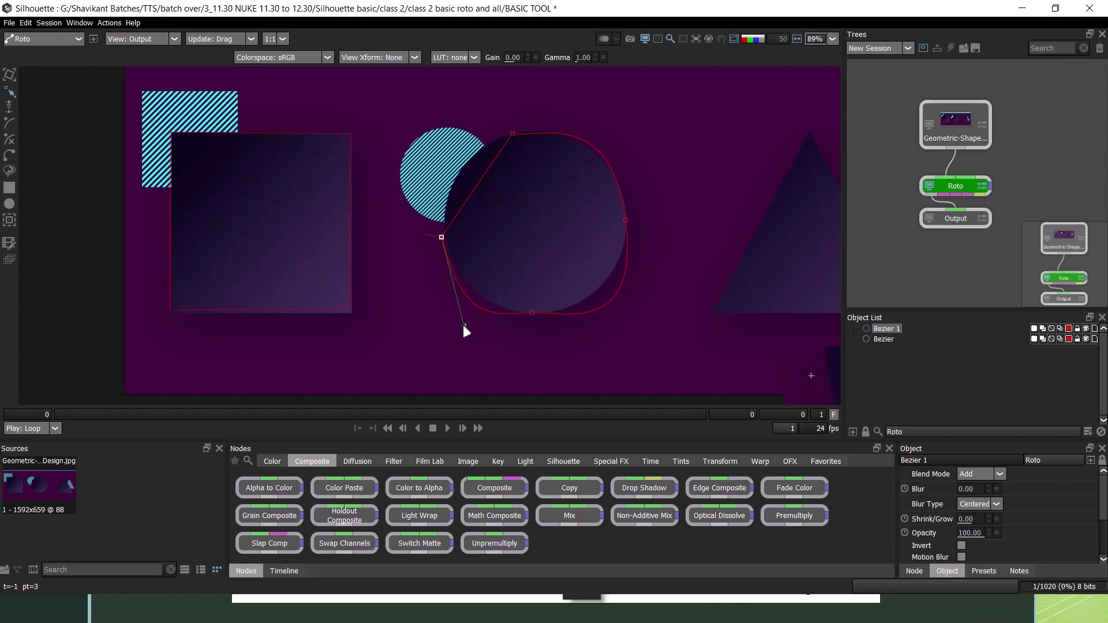
{"action": "left_click_drag", "start_coordinate": [463, 329], "coordinate": [472, 319]}
{"action": "left_click_drag", "start_coordinate": [442, 237], "coordinate": [412, 251]}
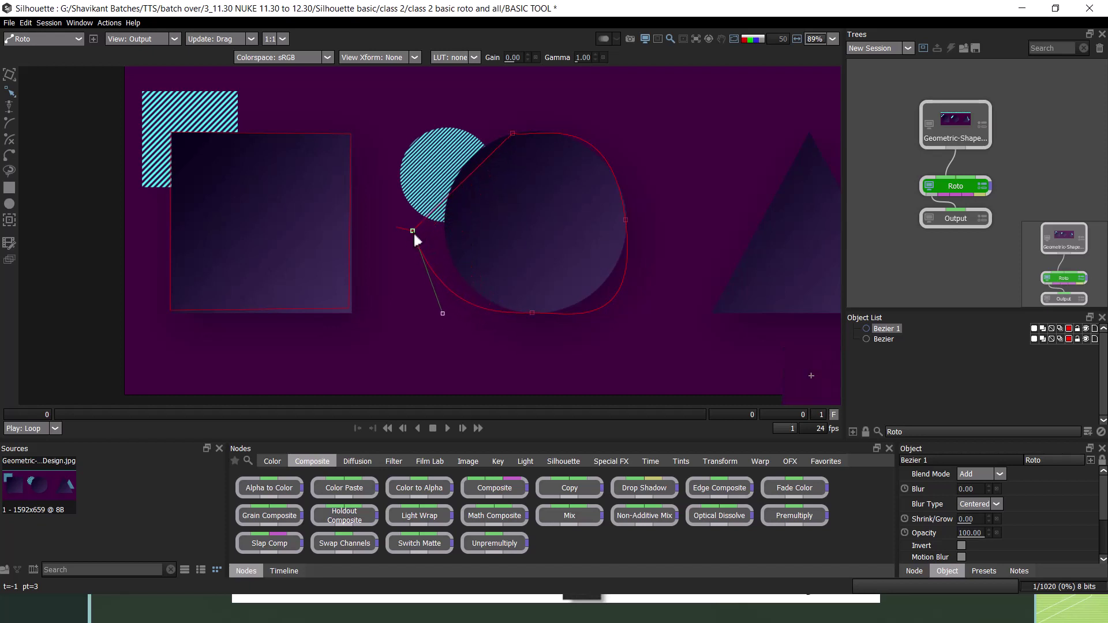
{"action": "mouse_move", "coordinate": [532, 312]}
{"action": "left_mouse_down"}
{"action": "mouse_move", "coordinate": [532, 277]}
{"action": "mouse_move", "coordinate": [634, 277]}
{"action": "left_mouse_up"}
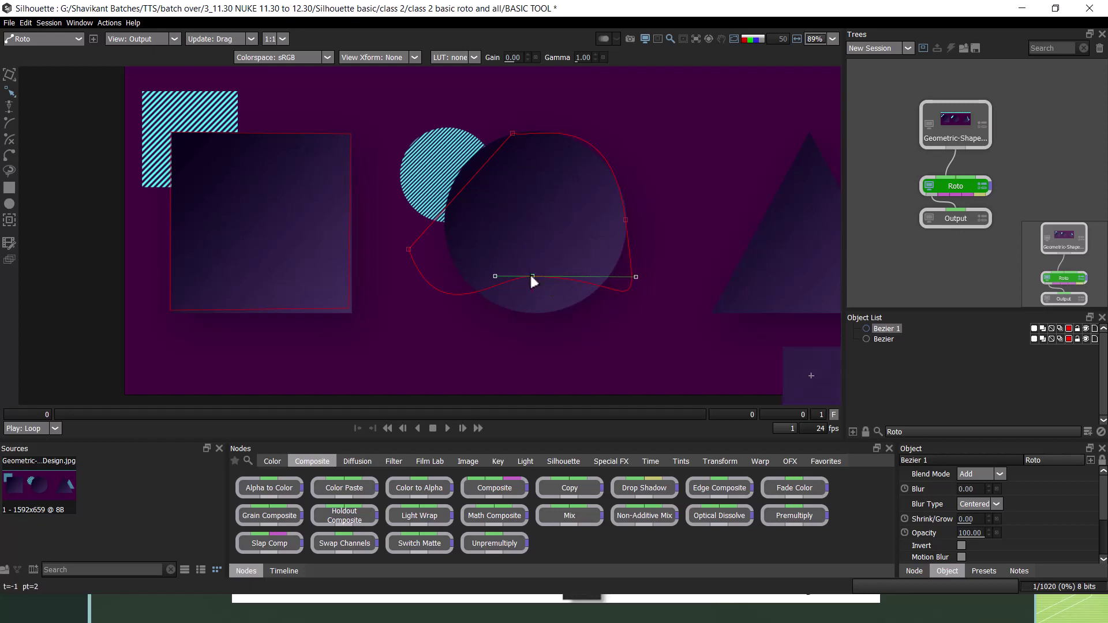
{"action": "mouse_move", "coordinate": [495, 276]}
{"action": "left_mouse_down"}
{"action": "mouse_move", "coordinate": [529, 250]}
{"action": "mouse_move", "coordinate": [488, 327]}
{"action": "mouse_move", "coordinate": [450, 275]}
{"action": "left_mouse_up"}
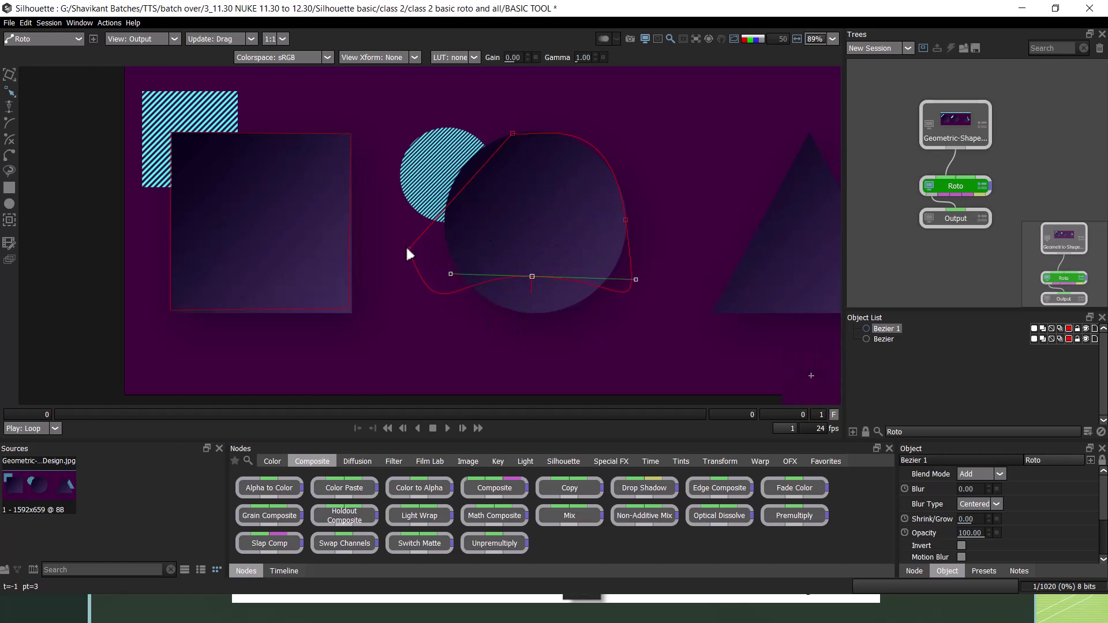
{"action": "left_click_drag", "start_coordinate": [409, 249], "coordinate": [450, 339]}
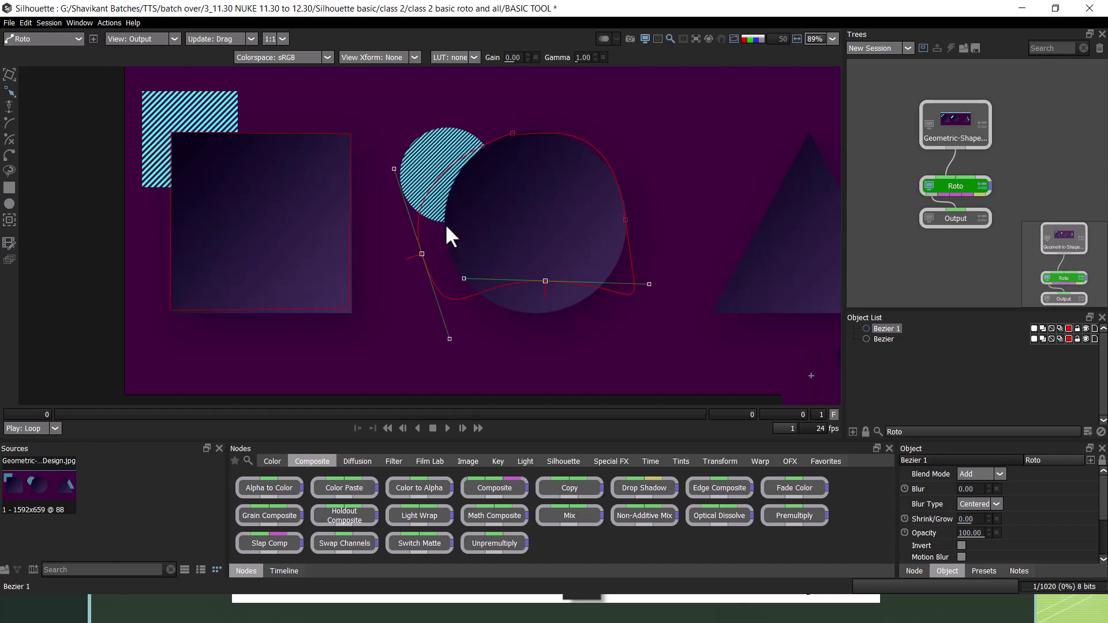
{"action": "left_click_drag", "start_coordinate": [449, 338], "coordinate": [441, 328]}
{"action": "left_click_drag", "start_coordinate": [423, 254], "coordinate": [446, 241]}
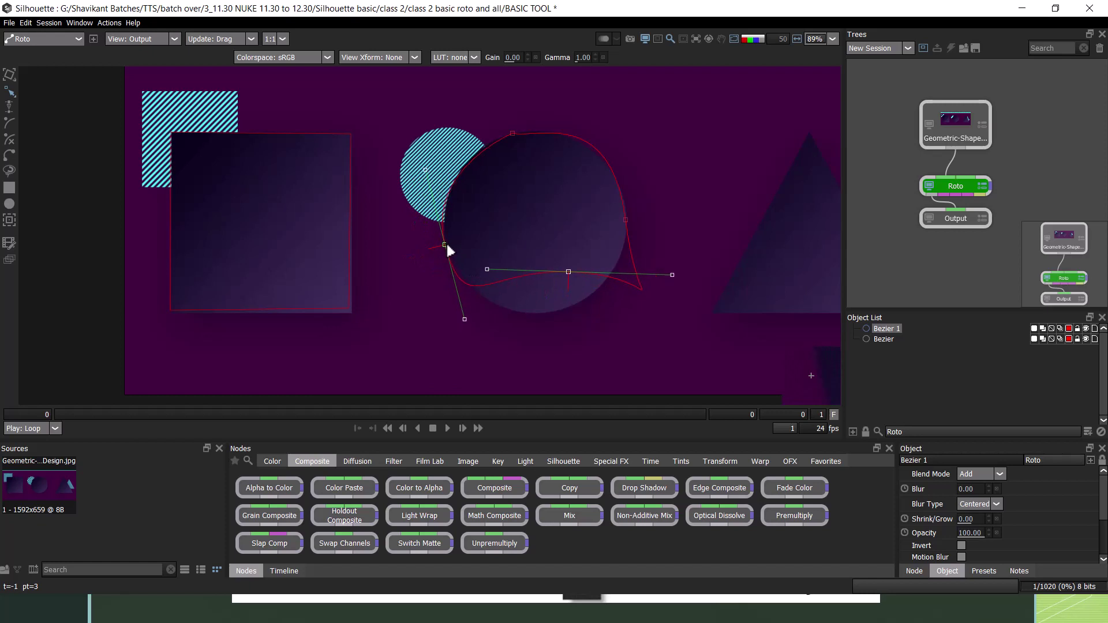
{"action": "left_click", "coordinate": [513, 133]}
Round out the right side, drop the bottom point to the circle's base, and align the top point
{"action": "left_click", "coordinate": [513, 135]}
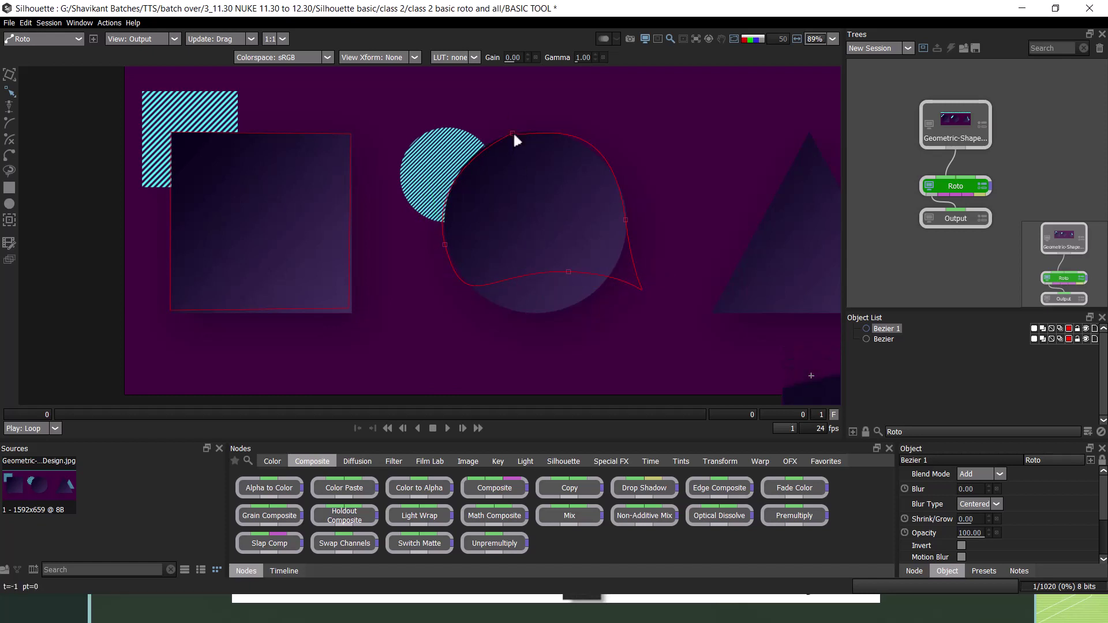
{"action": "mouse_move", "coordinate": [512, 133]}
{"action": "left_mouse_down"}
{"action": "mouse_move", "coordinate": [547, 131]}
{"action": "mouse_move", "coordinate": [512, 136]}
{"action": "left_mouse_up"}
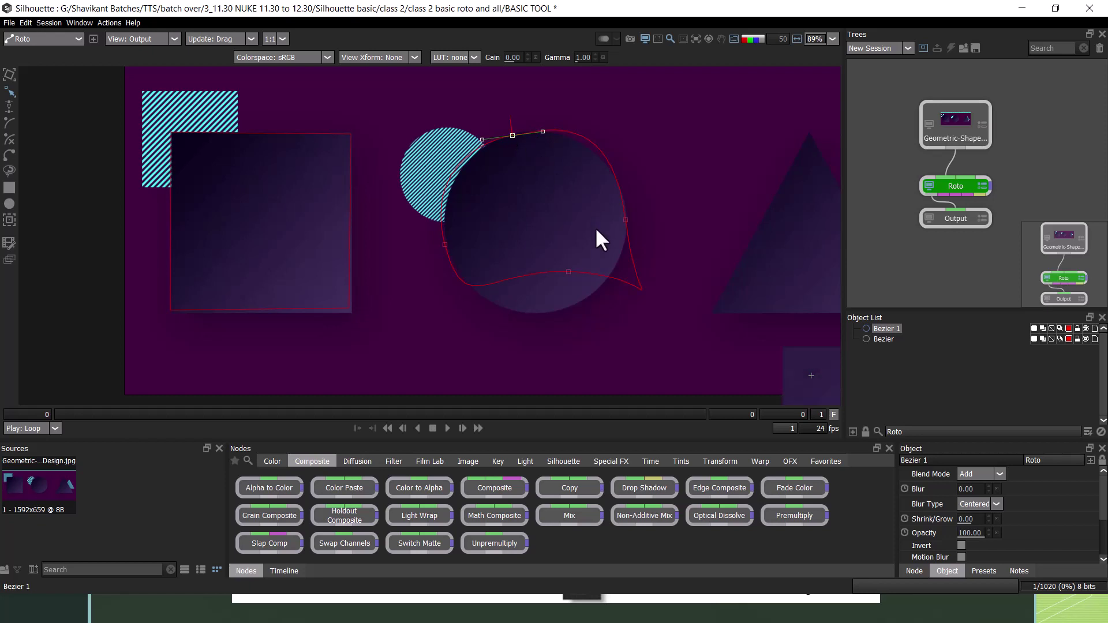
{"action": "left_click_drag", "start_coordinate": [623, 222], "coordinate": [623, 230]}
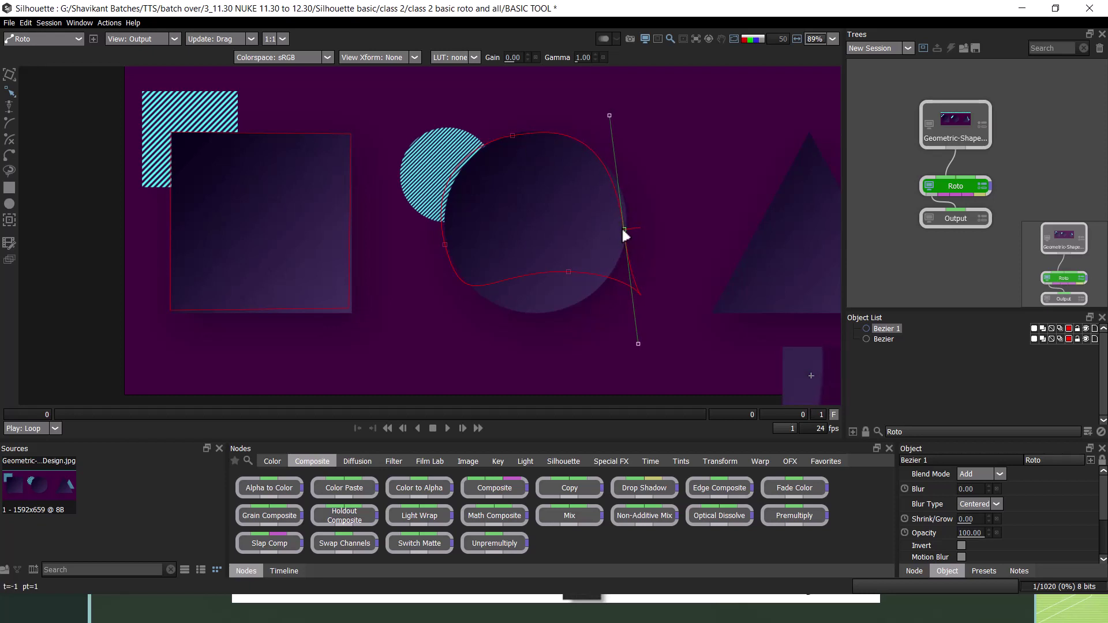
{"action": "left_click_drag", "start_coordinate": [568, 271], "coordinate": [527, 312]}
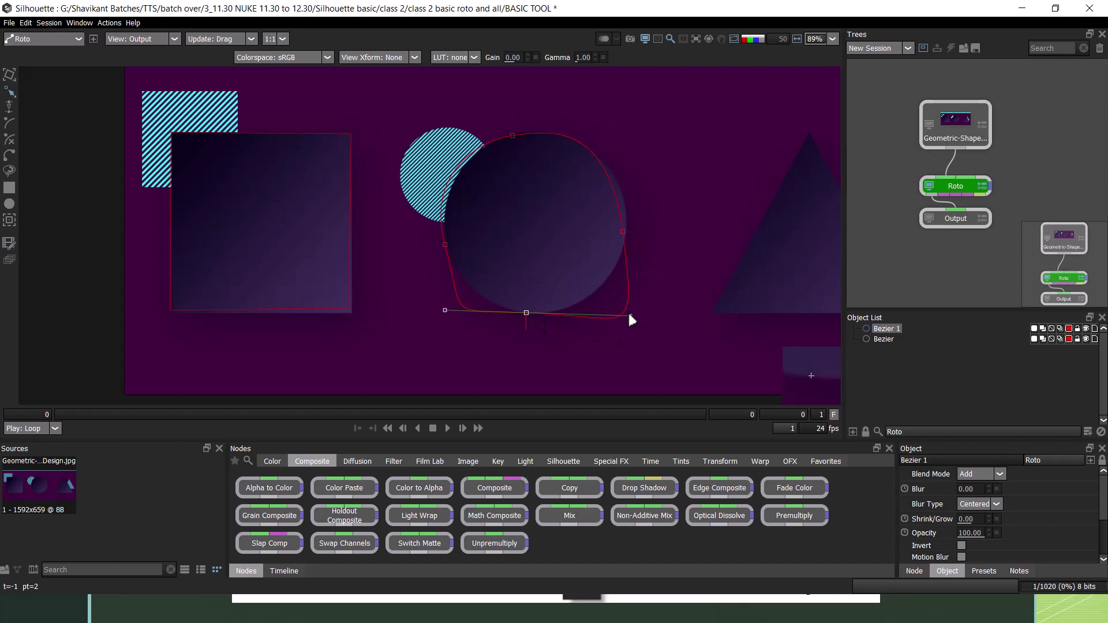
{"action": "left_click_drag", "start_coordinate": [630, 314], "coordinate": [556, 313]}
{"action": "left_click_drag", "start_coordinate": [627, 232], "coordinate": [625, 225]}
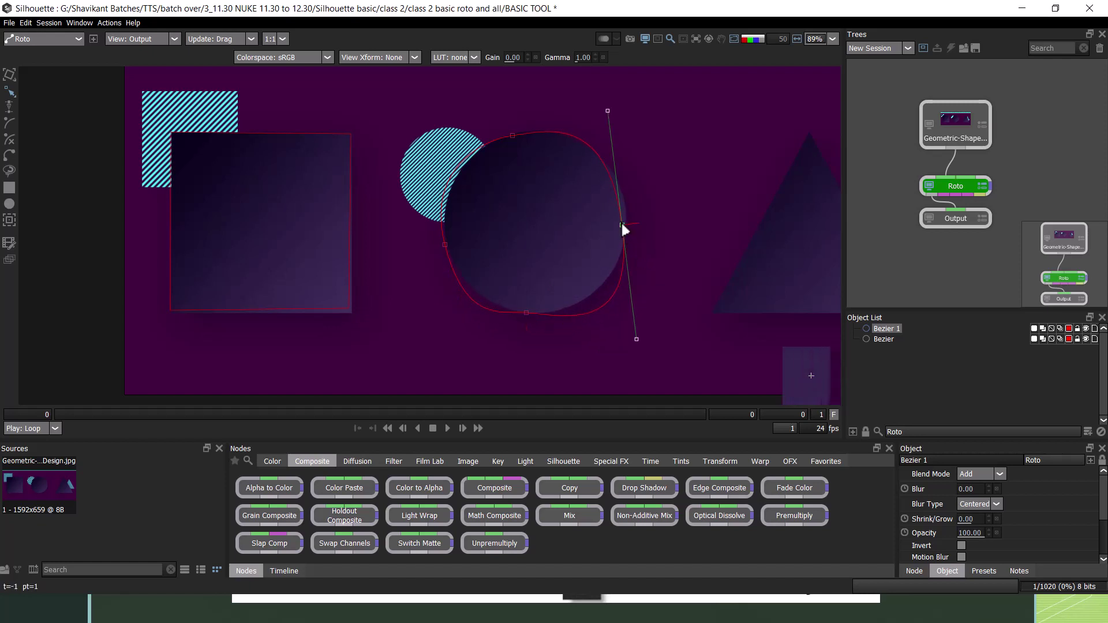
{"action": "left_click_drag", "start_coordinate": [614, 114], "coordinate": [614, 127]}
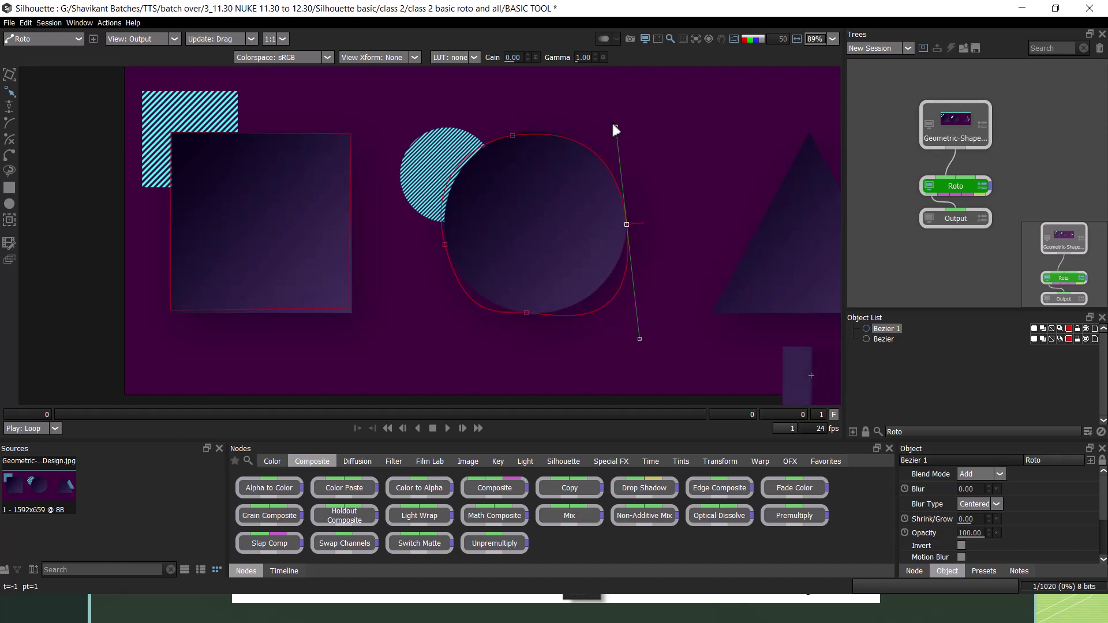
{"action": "left_click_drag", "start_coordinate": [640, 339], "coordinate": [622, 298]}
{"action": "left_click_drag", "start_coordinate": [634, 127], "coordinate": [626, 137]}
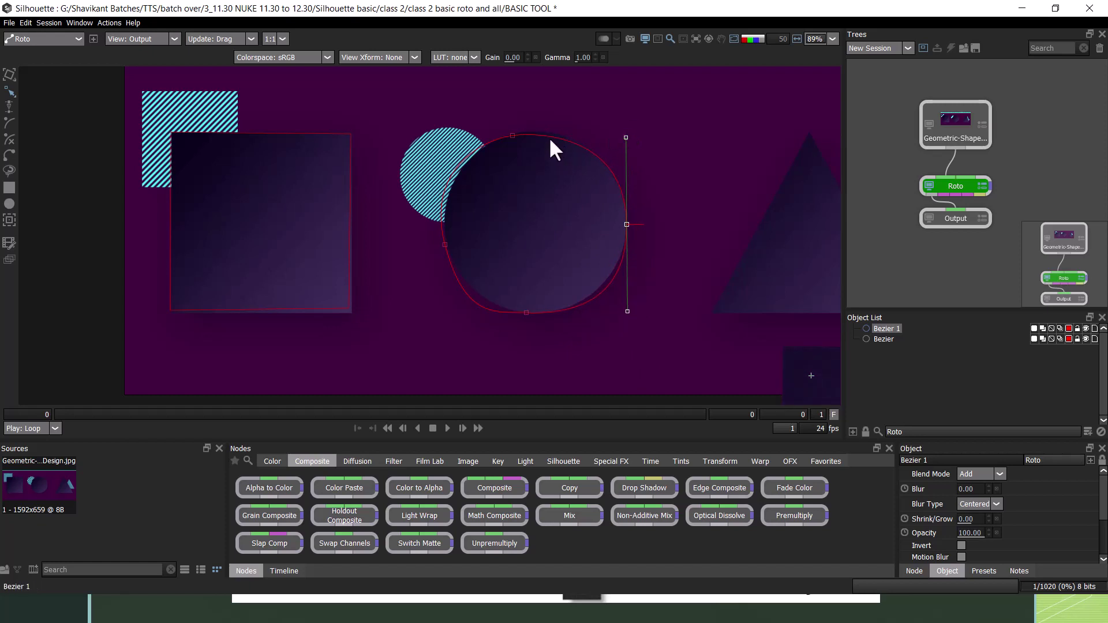
{"action": "mouse_move", "coordinate": [512, 134]}
{"action": "left_mouse_down"}
{"action": "mouse_move", "coordinate": [525, 130]}
{"action": "mouse_move", "coordinate": [492, 131]}
{"action": "left_mouse_up"}
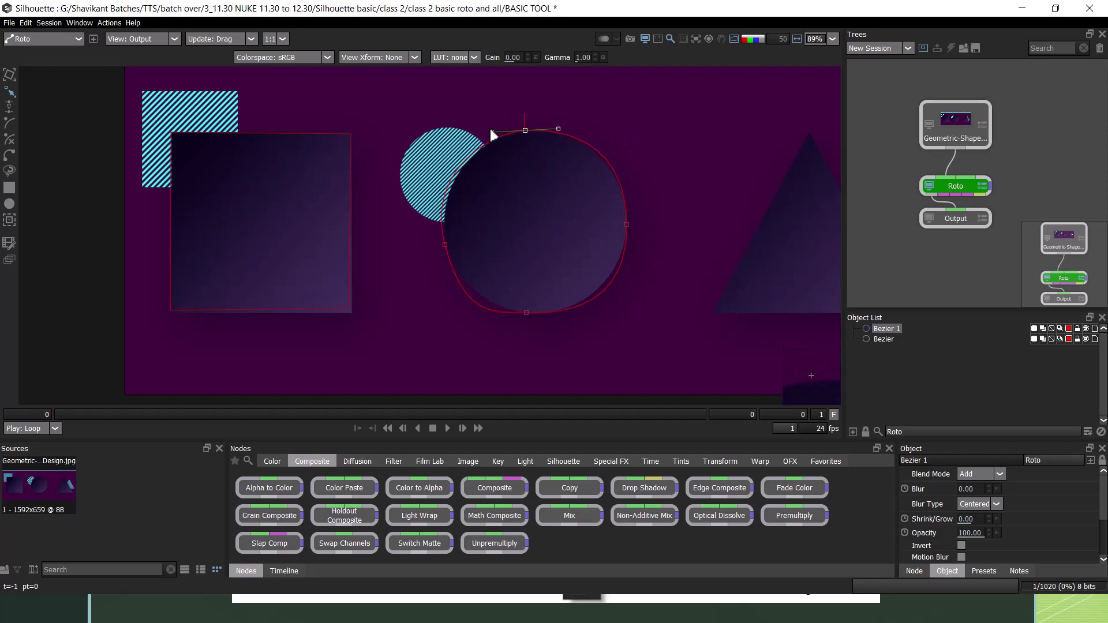
Raise the left point along the edge, lift the right point and shorten its upper tangent
{"action": "left_click", "coordinate": [446, 245]}
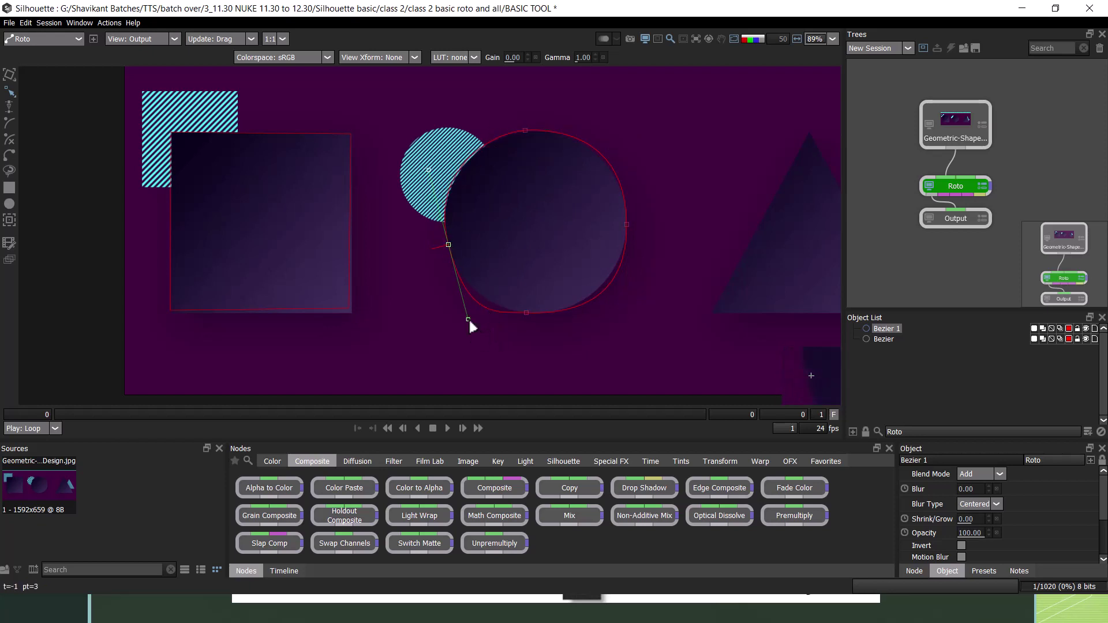
{"action": "left_click_drag", "start_coordinate": [468, 319], "coordinate": [464, 293]}
{"action": "left_click_drag", "start_coordinate": [448, 245], "coordinate": [445, 236]}
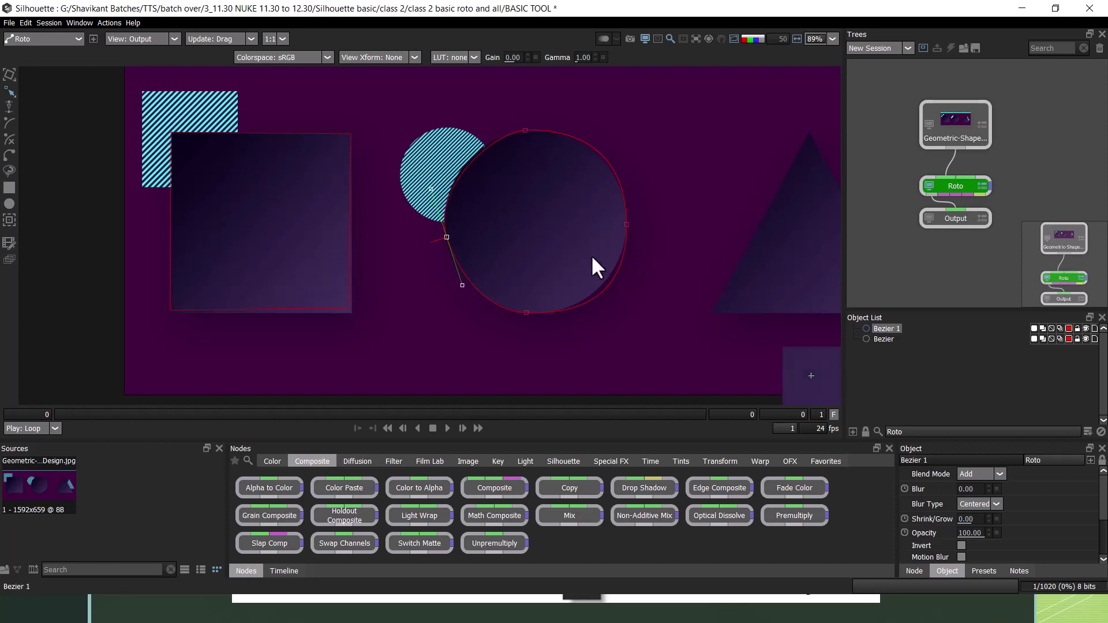
{"action": "left_click", "coordinate": [626, 224]}
{"action": "left_click_drag", "start_coordinate": [625, 221], "coordinate": [624, 216]}
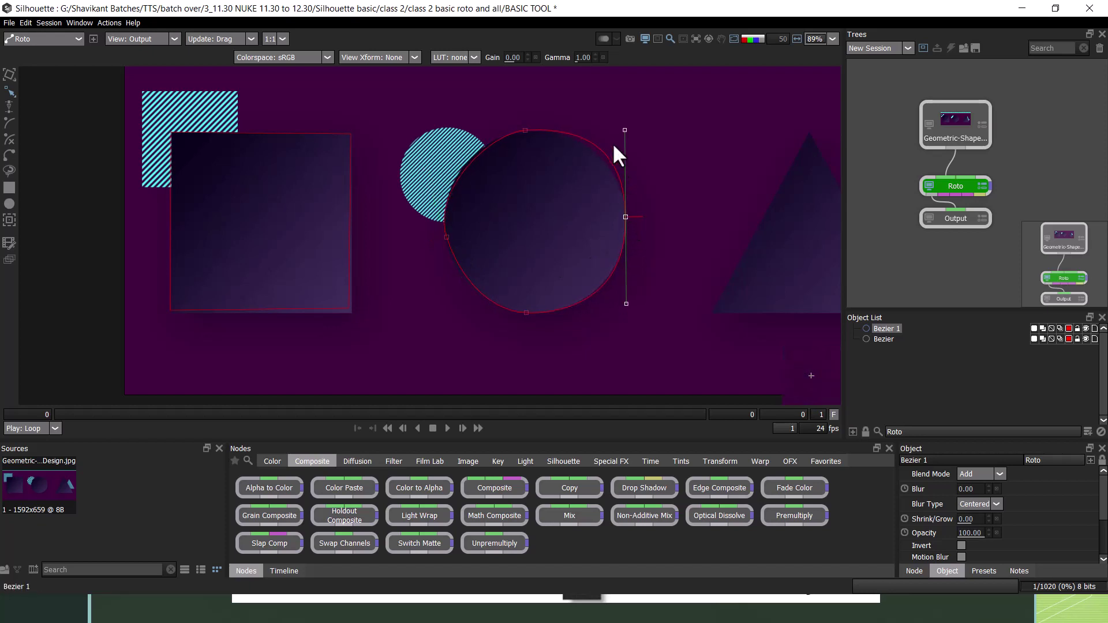
{"action": "left_click_drag", "start_coordinate": [624, 130], "coordinate": [622, 138]}
{"action": "left_click", "coordinate": [605, 147]}
{"action": "left_click_drag", "start_coordinate": [525, 131], "coordinate": [515, 133]}
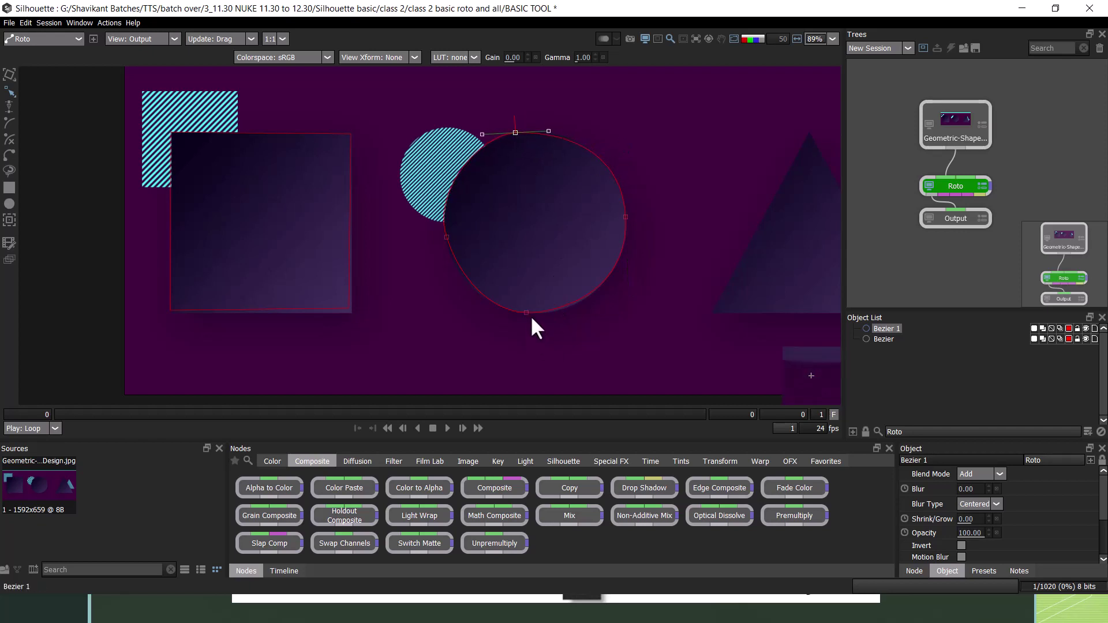
{"action": "left_click_drag", "start_coordinate": [526, 312], "coordinate": [524, 314]}
Fine-tune the left, bottom, top and right points and tangents for a snug circular fit
{"action": "left_click_drag", "start_coordinate": [447, 237], "coordinate": [456, 289]}
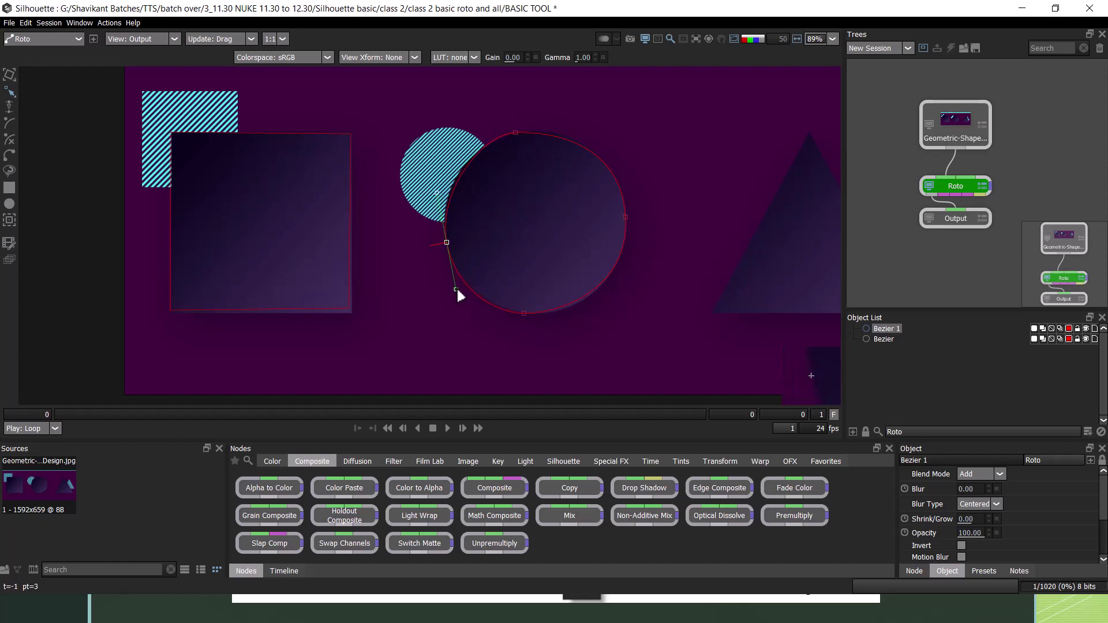
{"action": "left_click_drag", "start_coordinate": [447, 242], "coordinate": [446, 235]}
{"action": "mouse_move", "coordinate": [524, 314]}
{"action": "left_mouse_down"}
{"action": "mouse_move", "coordinate": [533, 313]}
{"action": "mouse_move", "coordinate": [497, 312]}
{"action": "left_mouse_up"}
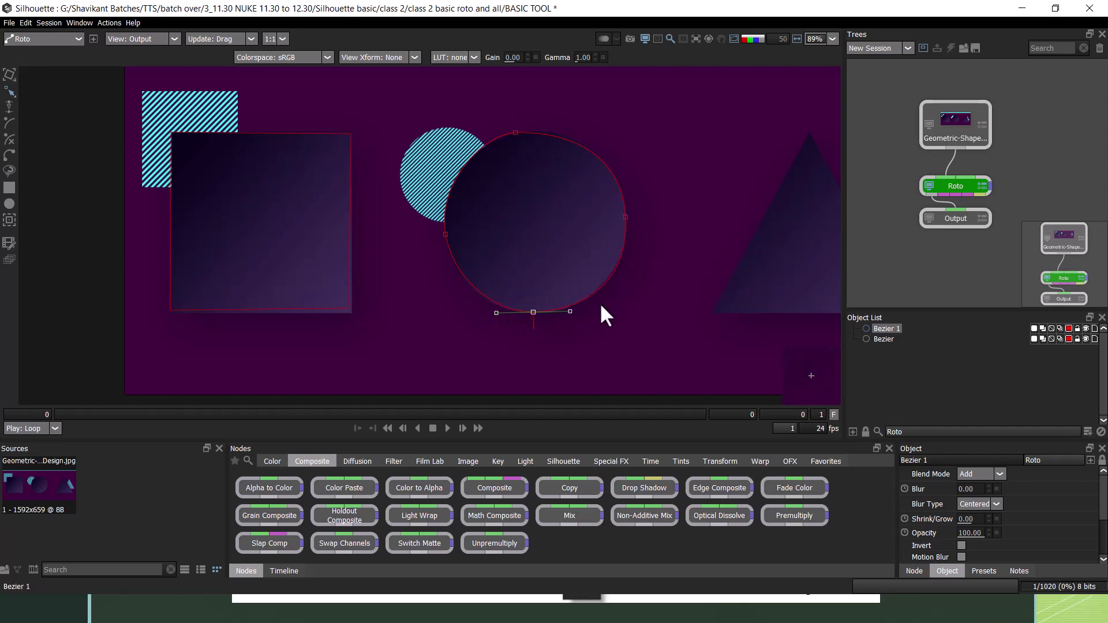
{"action": "left_click_drag", "start_coordinate": [570, 311], "coordinate": [572, 308]}
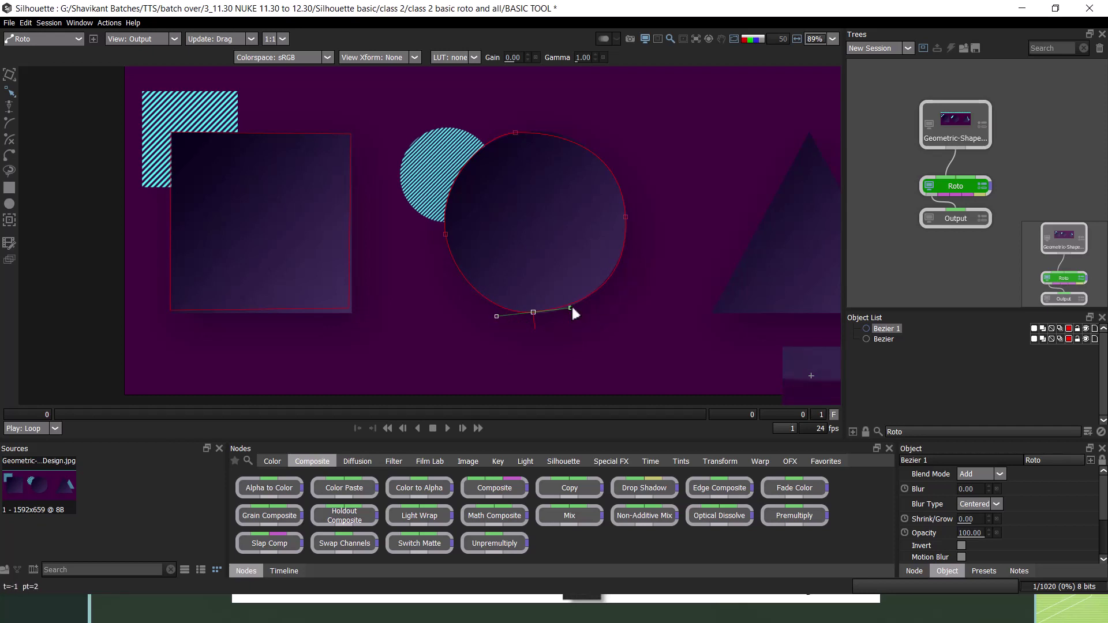
{"action": "left_click", "coordinate": [524, 134]}
{"action": "left_click_drag", "start_coordinate": [527, 135], "coordinate": [483, 131]}
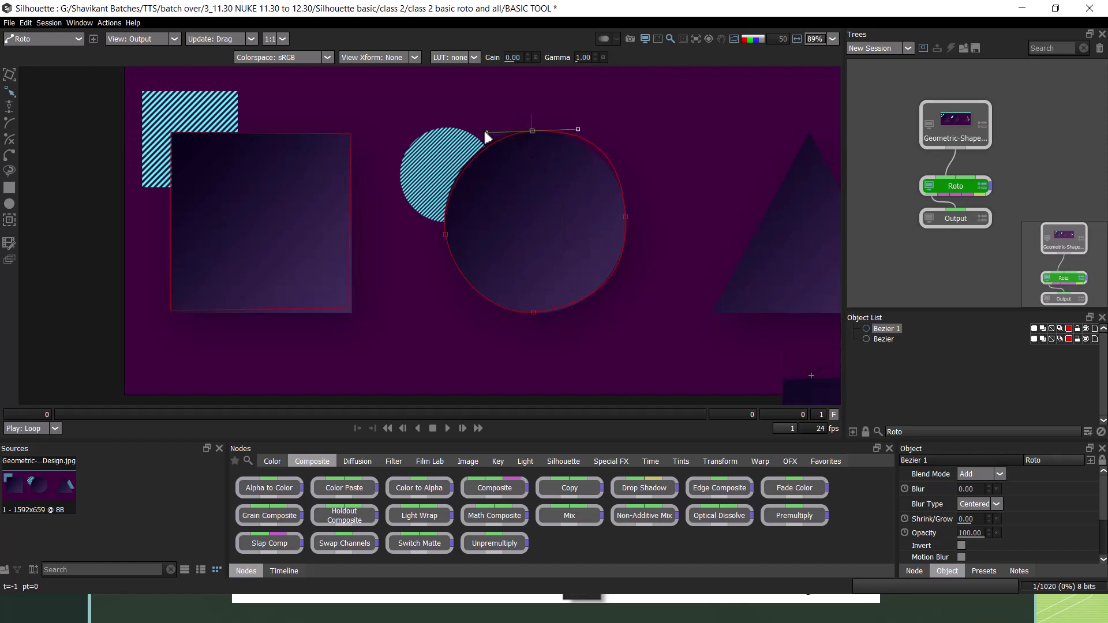
{"action": "left_click_drag", "start_coordinate": [580, 131], "coordinate": [525, 127]}
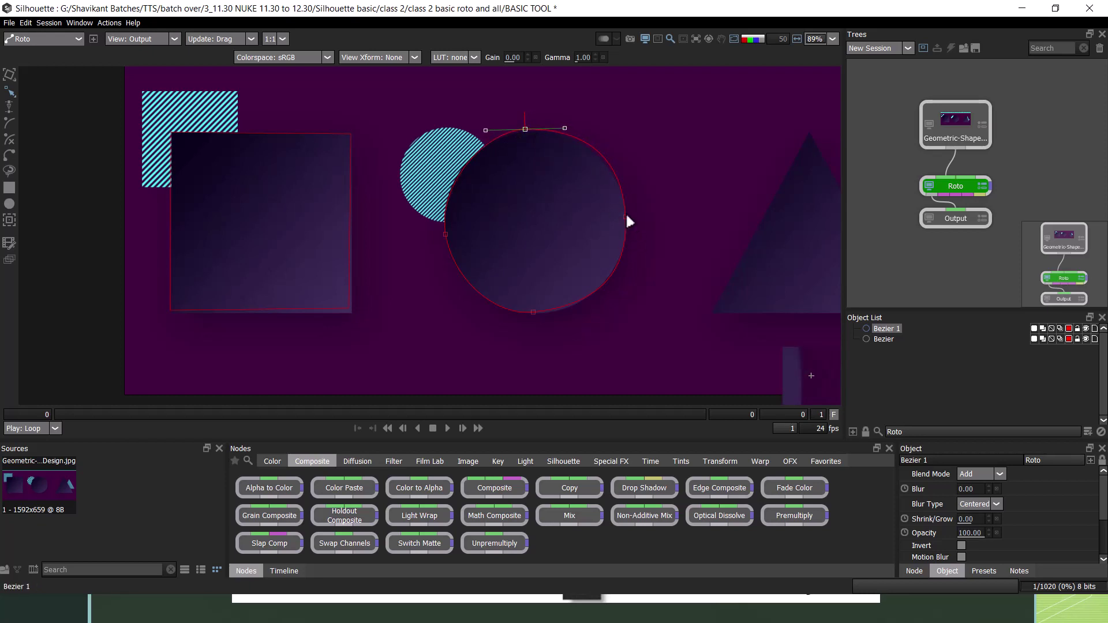
{"action": "left_click_drag", "start_coordinate": [626, 217], "coordinate": [621, 147]}
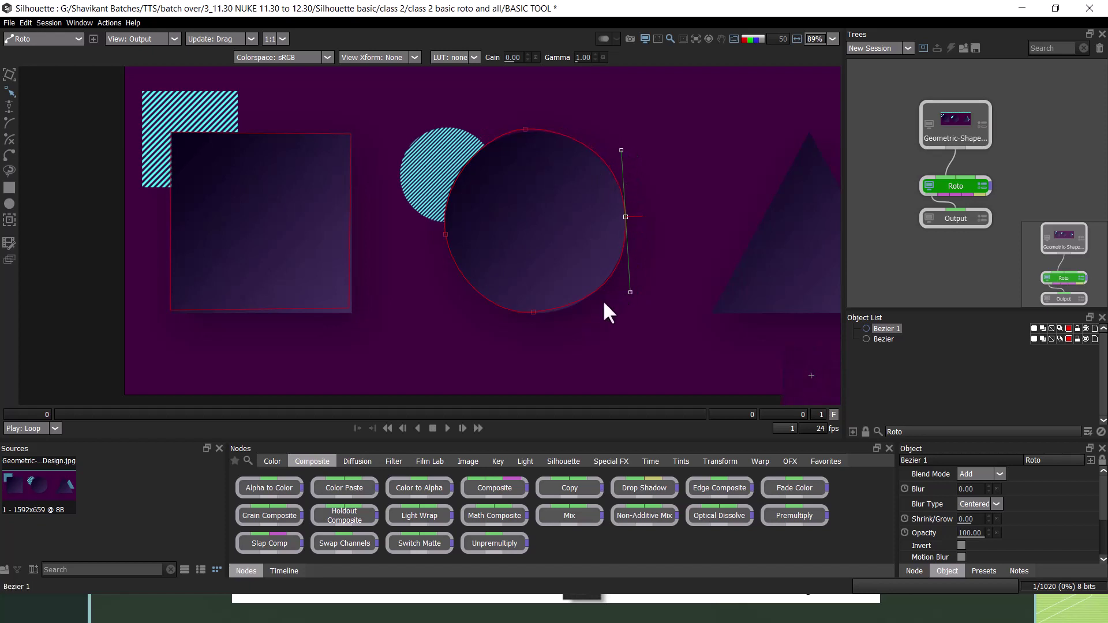
{"action": "left_click", "coordinate": [533, 312]}
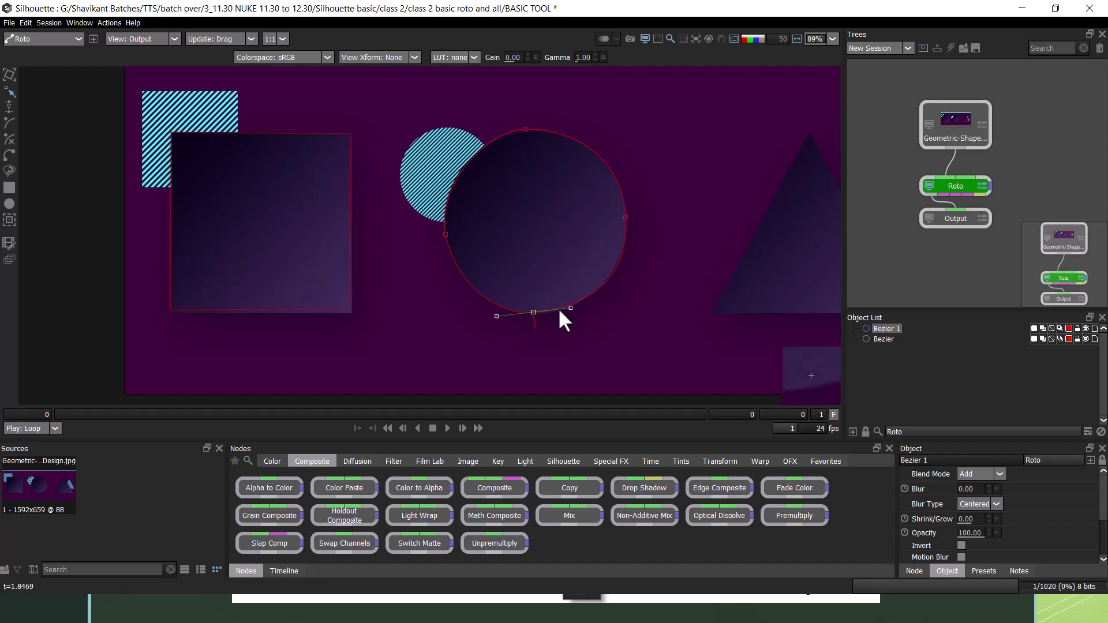
{"action": "left_click_drag", "start_coordinate": [570, 307], "coordinate": [571, 309]}
{"action": "left_click_drag", "start_coordinate": [720, 264], "coordinate": [573, 244]}
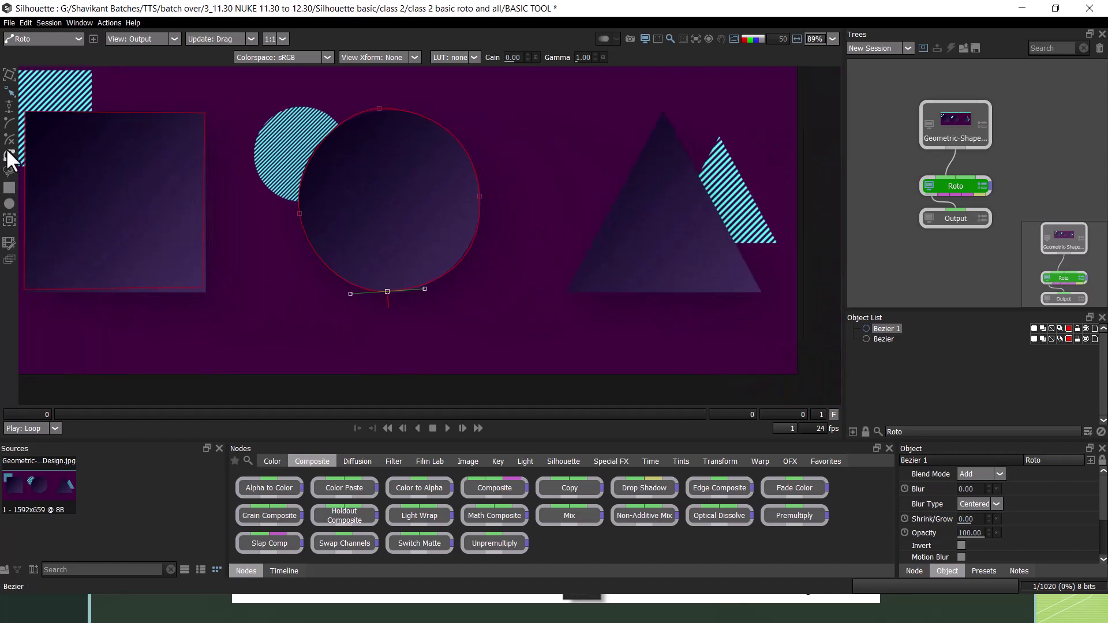
Draw Bezier 2 around the triangle from the apex, with two curved points along the bottom edge
{"action": "left_click", "coordinate": [7, 152]}
{"action": "left_click", "coordinate": [663, 113]}
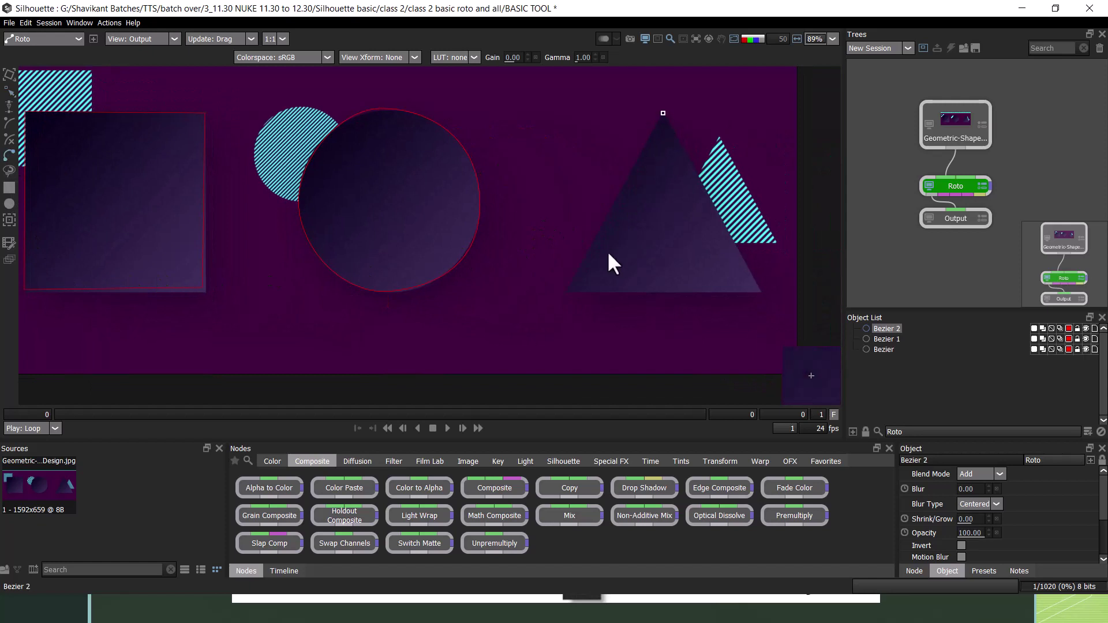
{"action": "left_click", "coordinate": [623, 187]}
{"action": "left_click", "coordinate": [564, 286]}
{"action": "left_click_drag", "start_coordinate": [634, 287], "coordinate": [665, 315]}
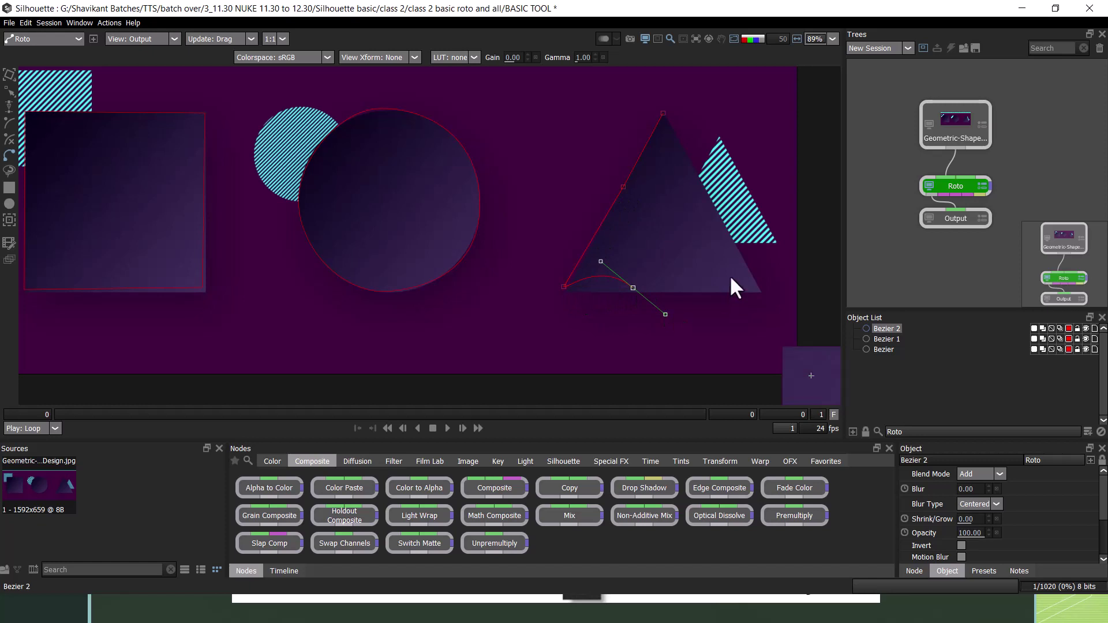
{"action": "left_click_drag", "start_coordinate": [711, 287], "coordinate": [721, 248]}
{"action": "left_click", "coordinate": [761, 287]}
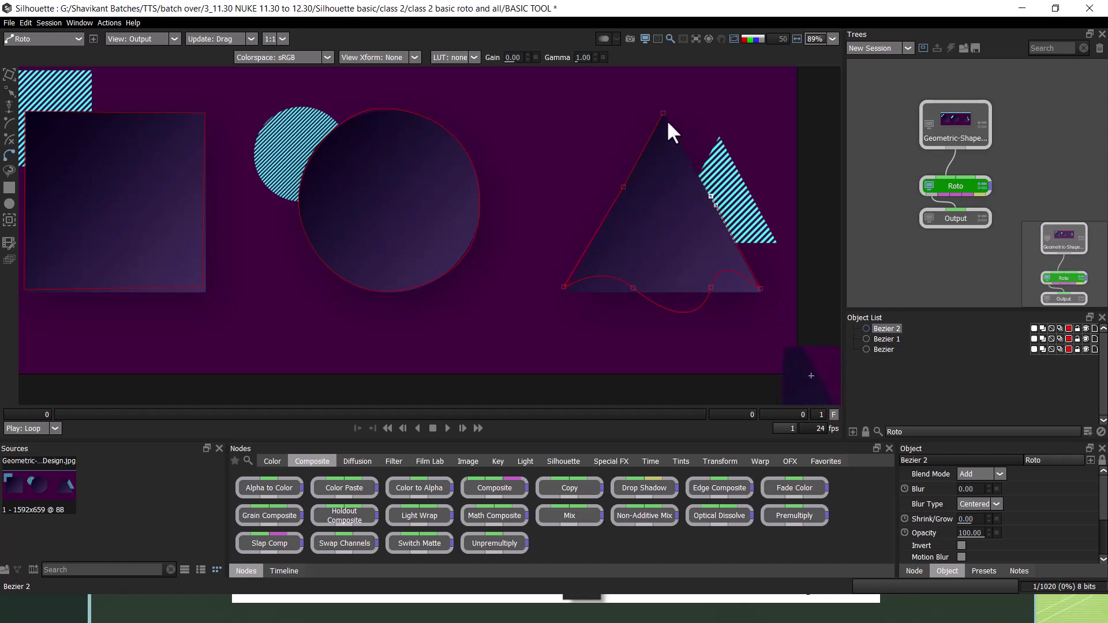
{"action": "left_click_drag", "start_coordinate": [663, 113], "coordinate": [662, 119]}
Raise the apex point onto the triangle's tip and select all of the shape's points
{"action": "scroll", "coordinate": [678, 118], "scroll_direction": "up", "scroll_amount": 3}
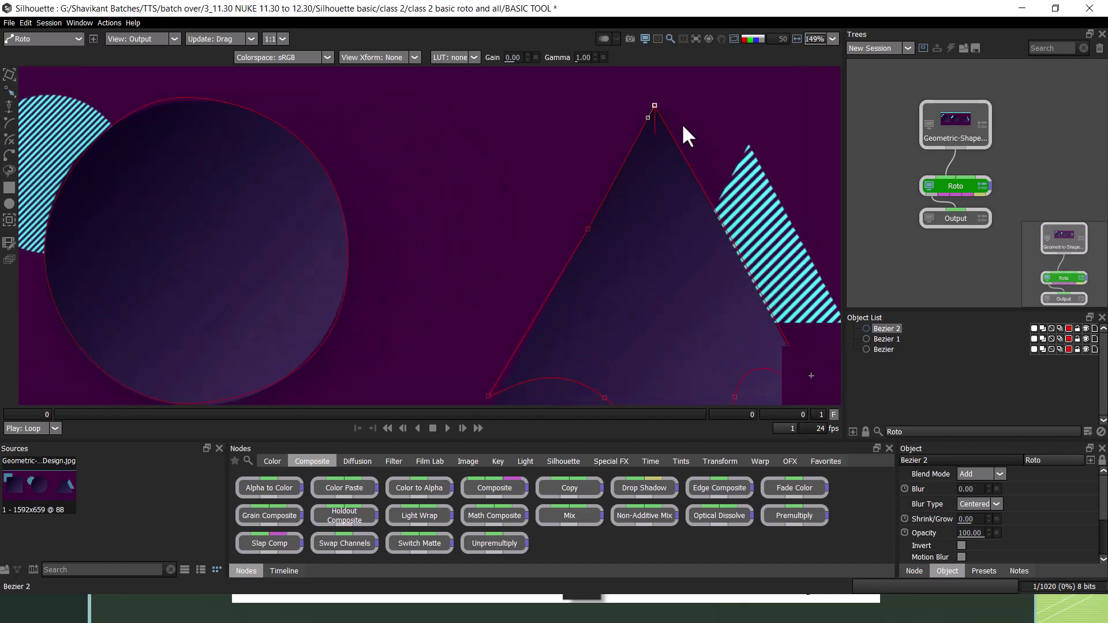
{"action": "scroll", "coordinate": [669, 127], "scroll_direction": "up", "scroll_amount": 2}
{"action": "left_click_drag", "start_coordinate": [647, 98], "coordinate": [646, 93]}
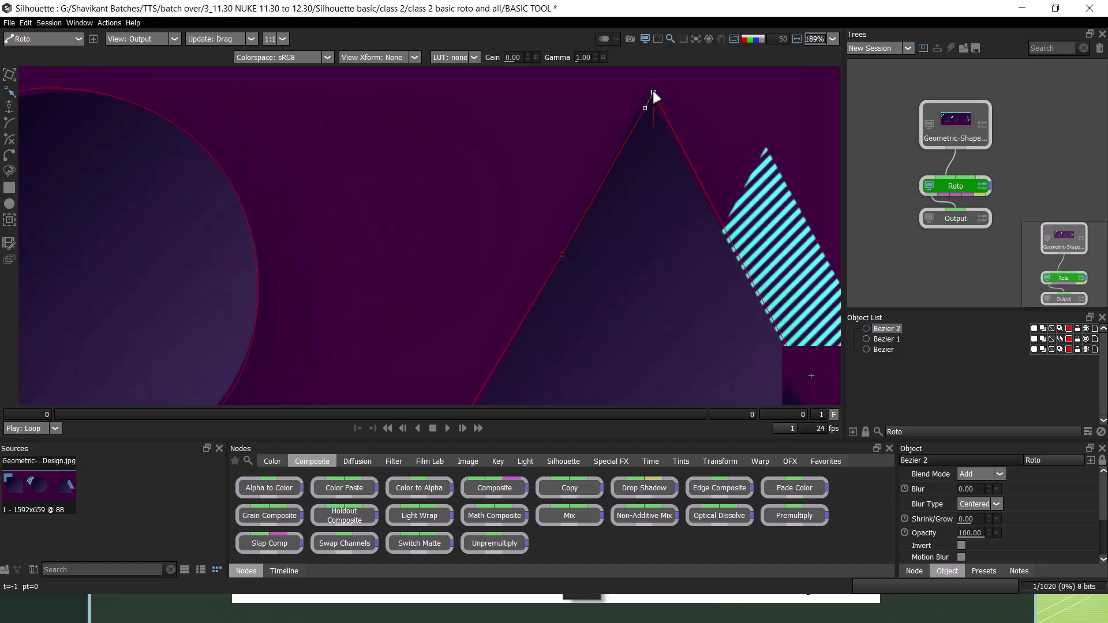
{"action": "scroll", "coordinate": [675, 158], "scroll_direction": "down", "scroll_amount": 1}
{"action": "scroll", "coordinate": [670, 173], "scroll_direction": "down", "scroll_amount": 2}
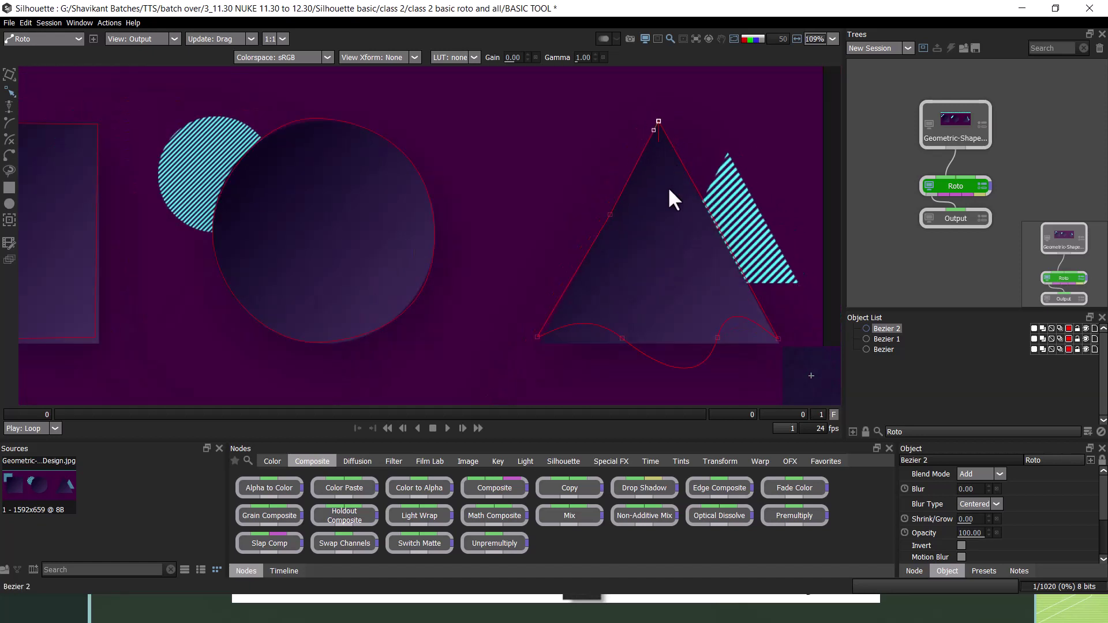
{"action": "scroll", "coordinate": [667, 191], "scroll_direction": "down", "scroll_amount": 2}
{"action": "scroll", "coordinate": [669, 222], "scroll_direction": "down", "scroll_amount": 2}
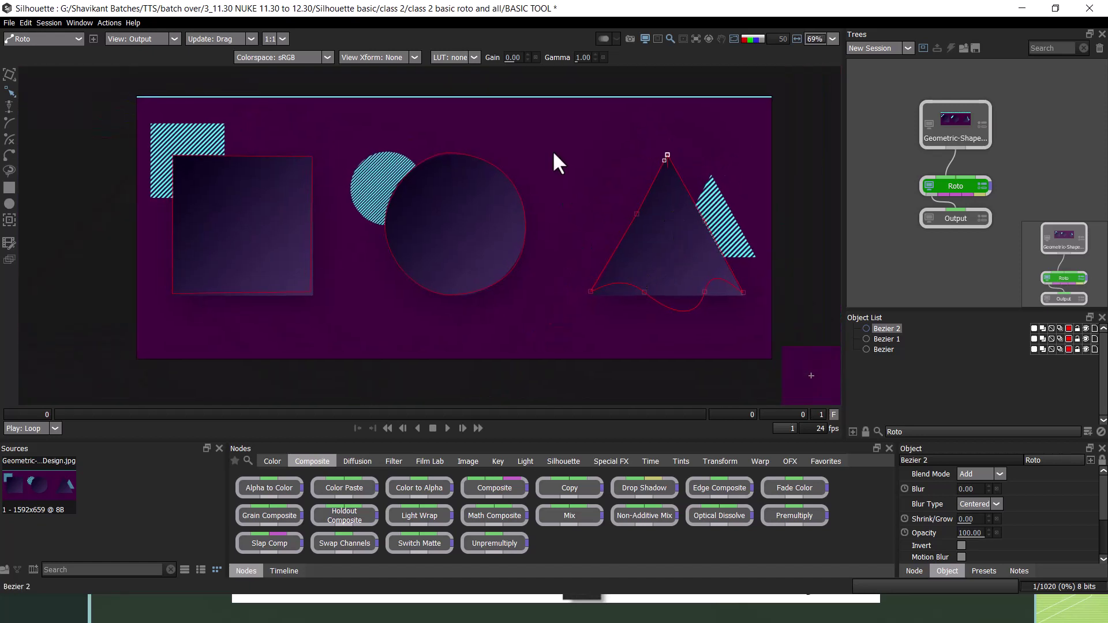
{"action": "left_click_drag", "start_coordinate": [553, 151], "coordinate": [824, 391]}
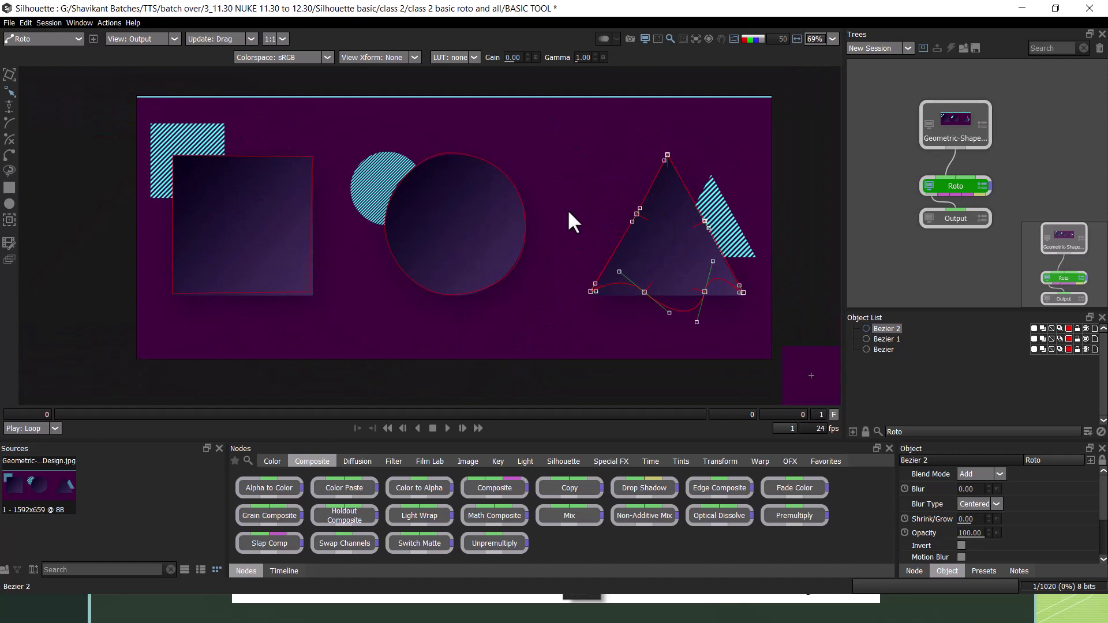